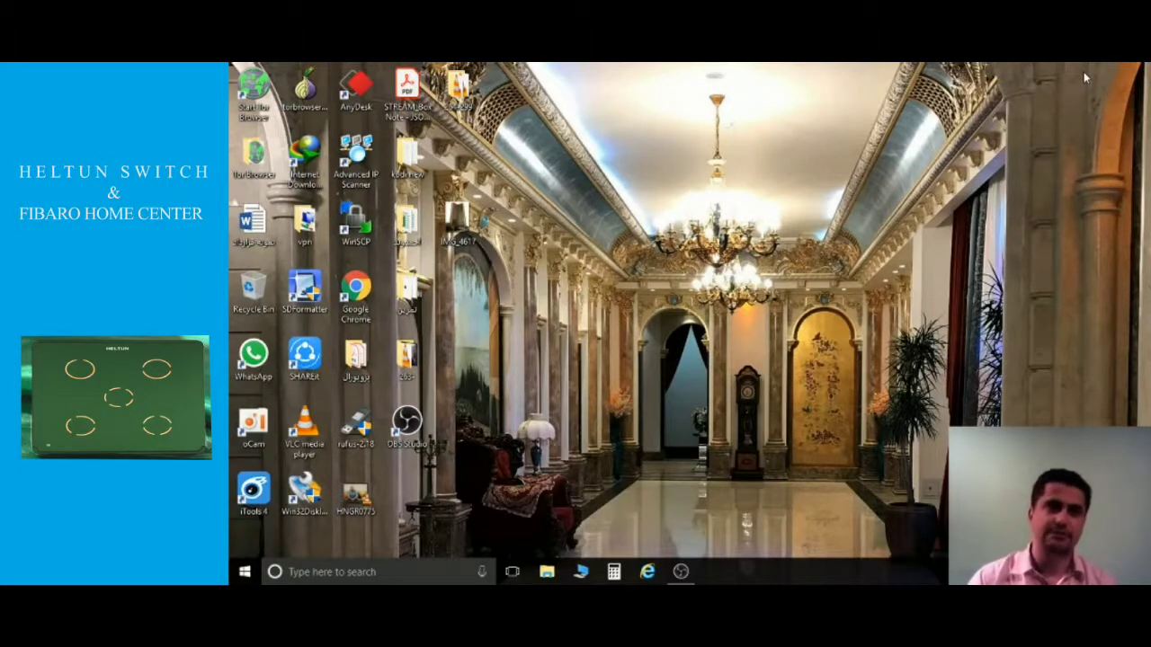
Launch Google Chrome and load the Home Center Lite address 192.168.1.3.
{"action": "left_click", "coordinate": [351, 296]}
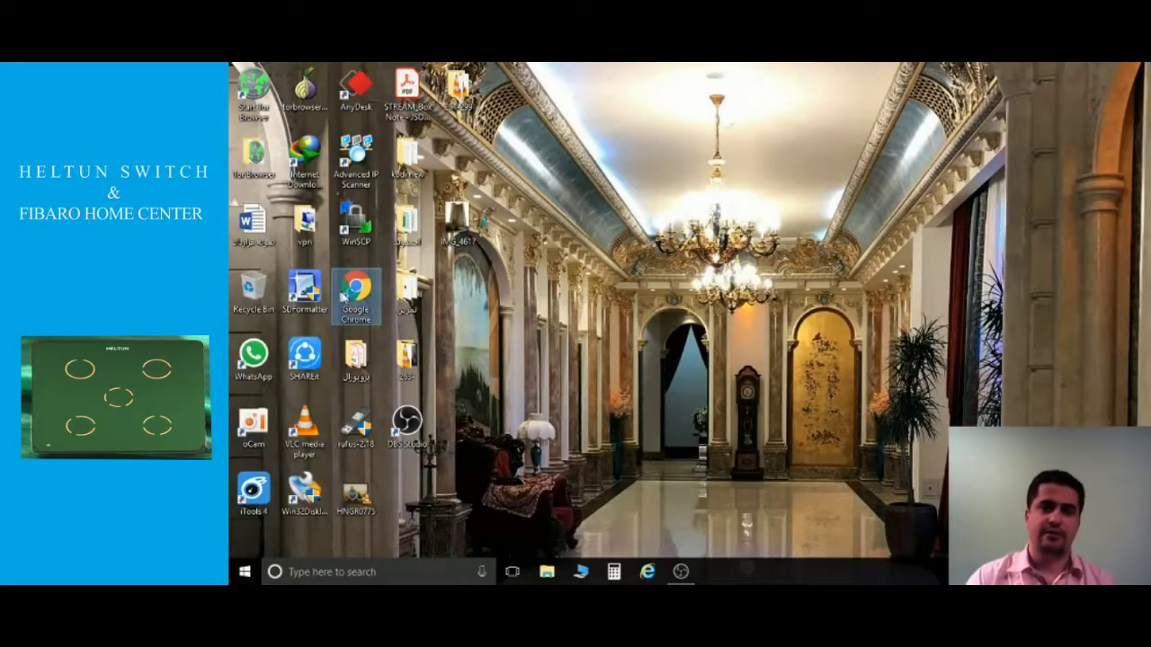
{"action": "double_click", "coordinate": [343, 298]}
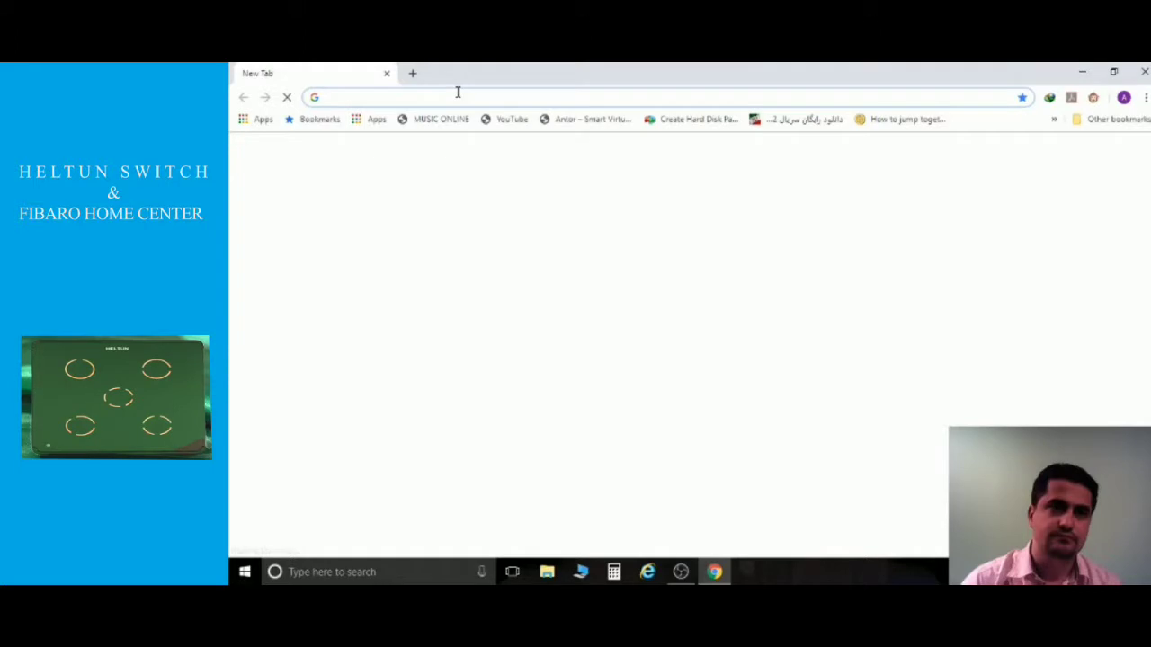
{"action": "type", "text": "192.168.1.3"}
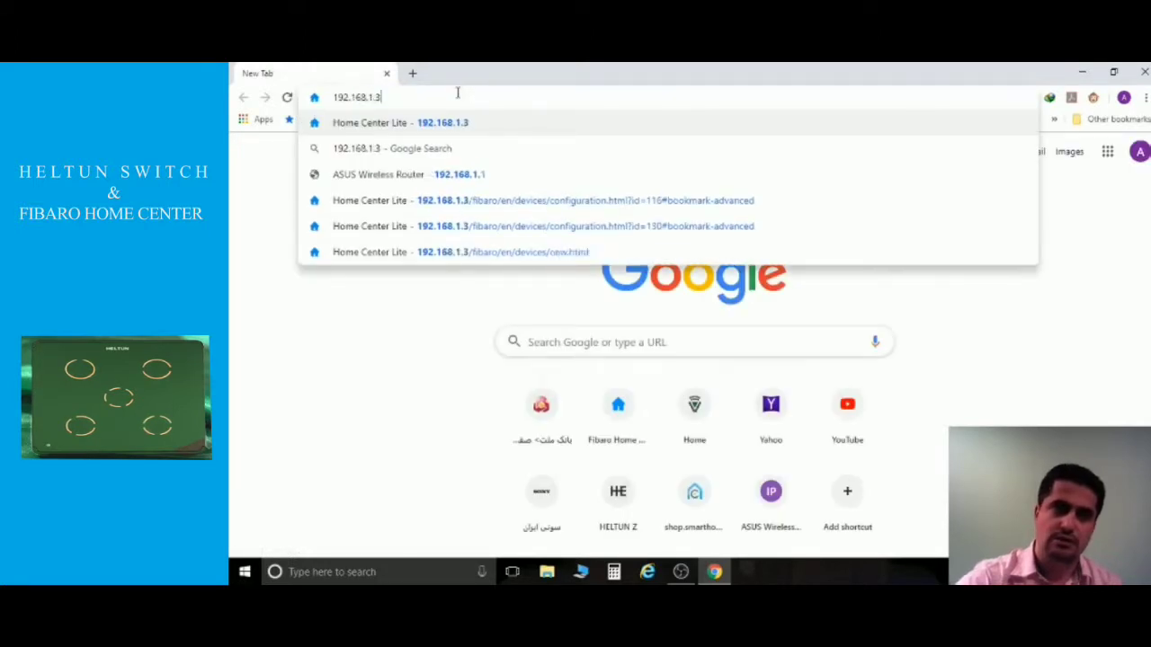
{"action": "key", "text": "Return"}
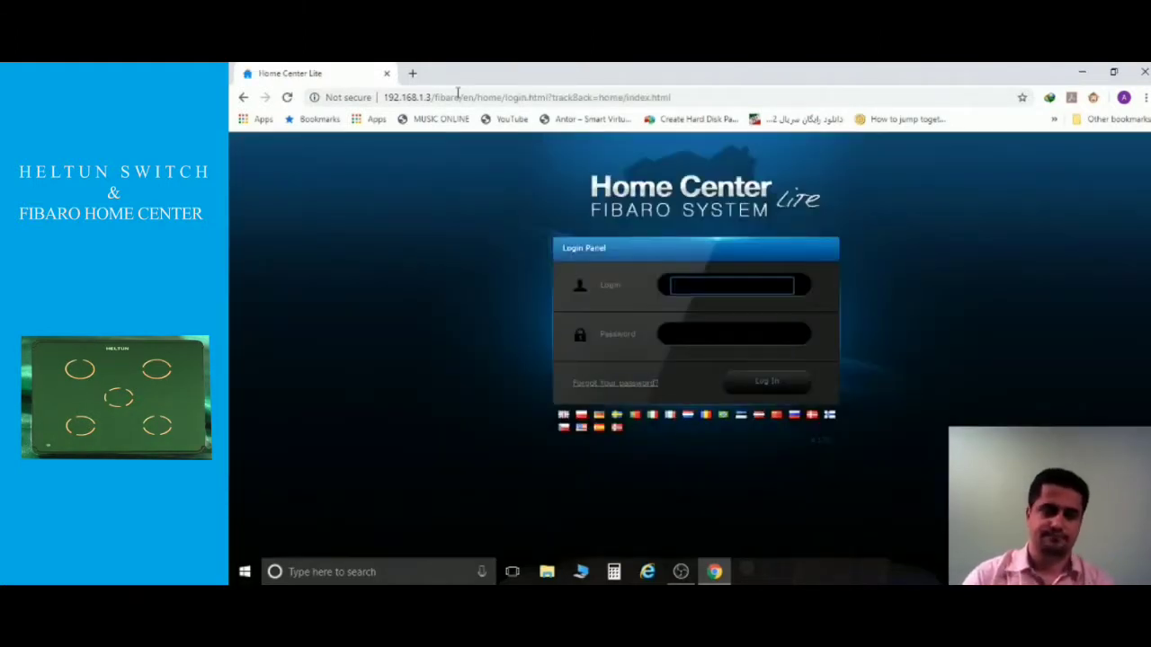
Sign in with the controller's login and password, then close the System Wizard.
{"action": "type", "text": "admin"}
{"action": "key", "text": "Tab"}
{"action": "type", "text": "admin"}
{"action": "key", "text": "Return"}
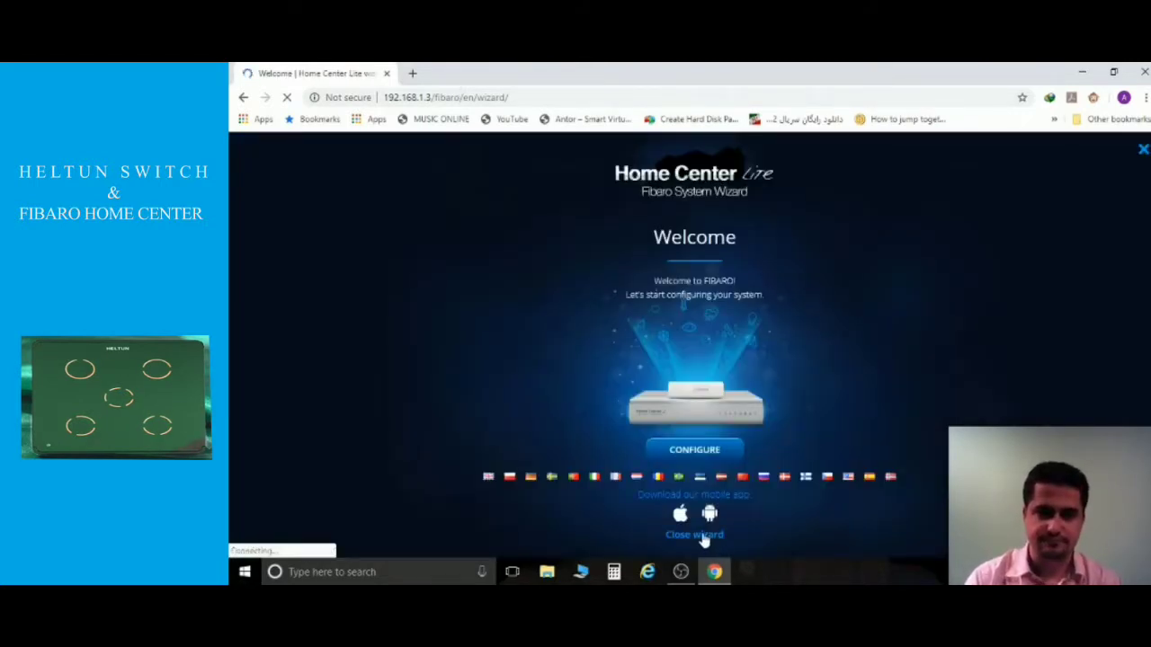
{"action": "left_click", "coordinate": [697, 535]}
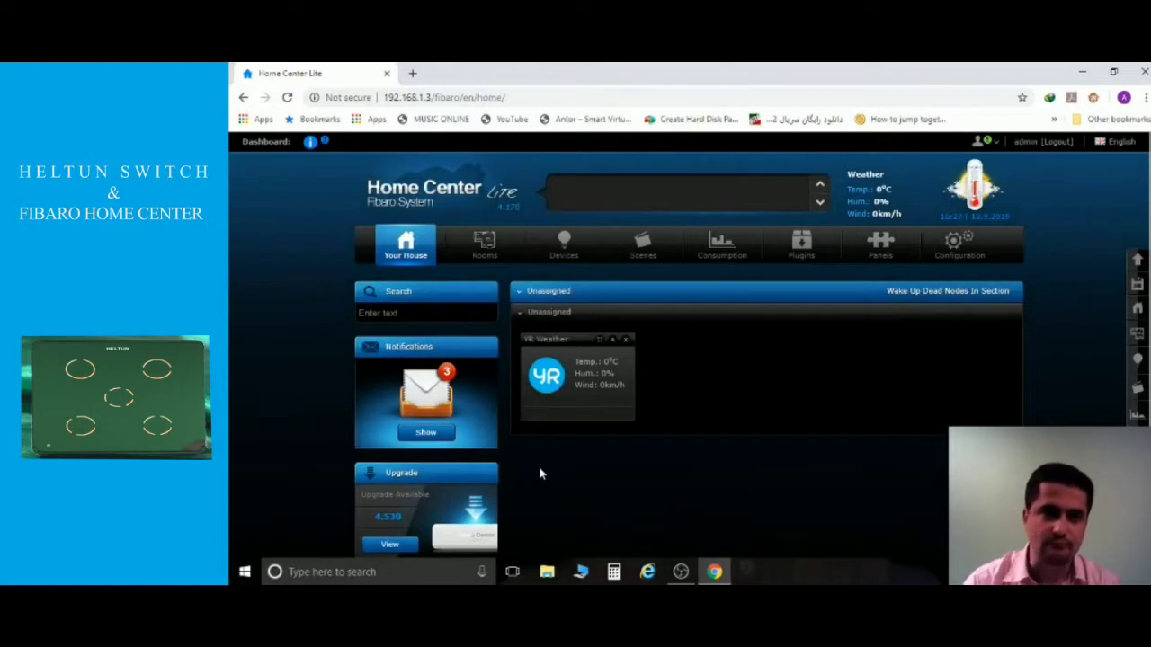
Go from the Your House dashboard to the Devices page listing the YR Weather device.
{"action": "scroll", "coordinate": [502, 397], "scroll_direction": "down", "scroll_amount": 1}
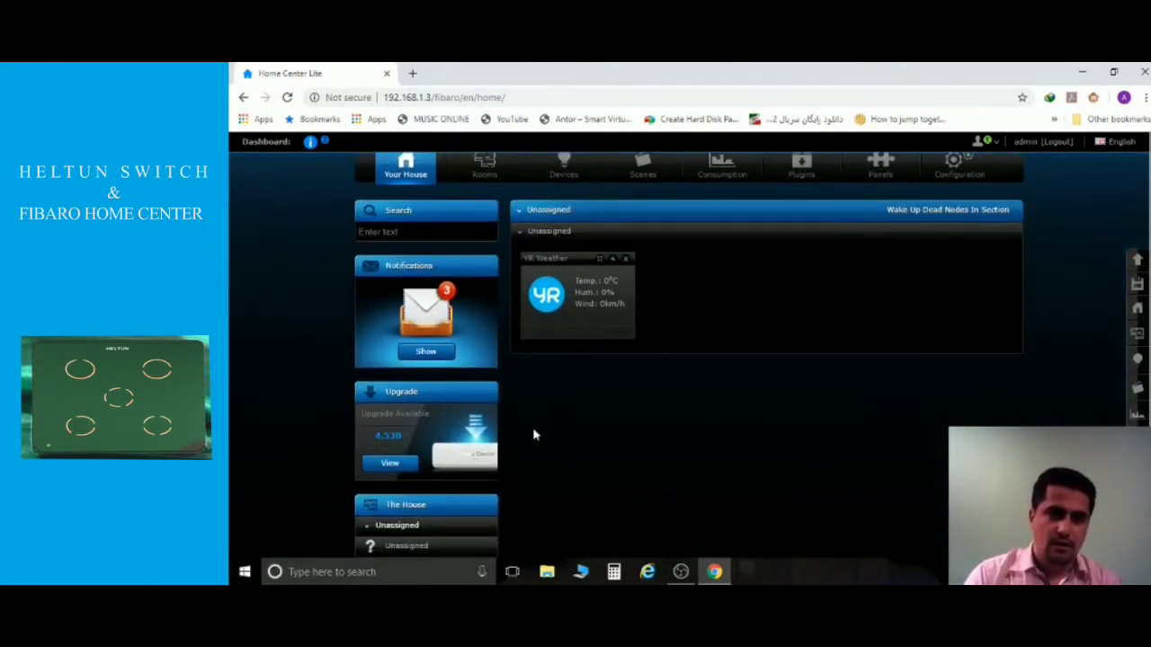
{"action": "scroll", "coordinate": [534, 435], "scroll_direction": "up", "scroll_amount": 1}
{"action": "left_click", "coordinate": [562, 255]}
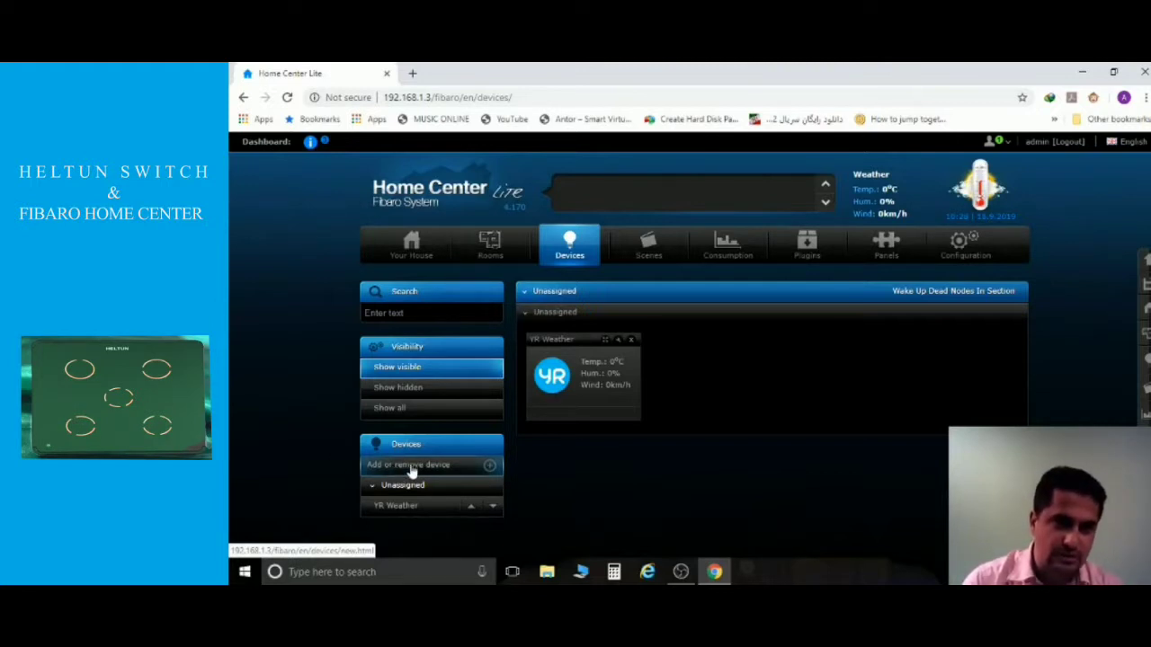
Start 30-second learning mode on Add or remove device with NWI - Network-Wide Inclusion ticked.
{"action": "left_click", "coordinate": [412, 471]}
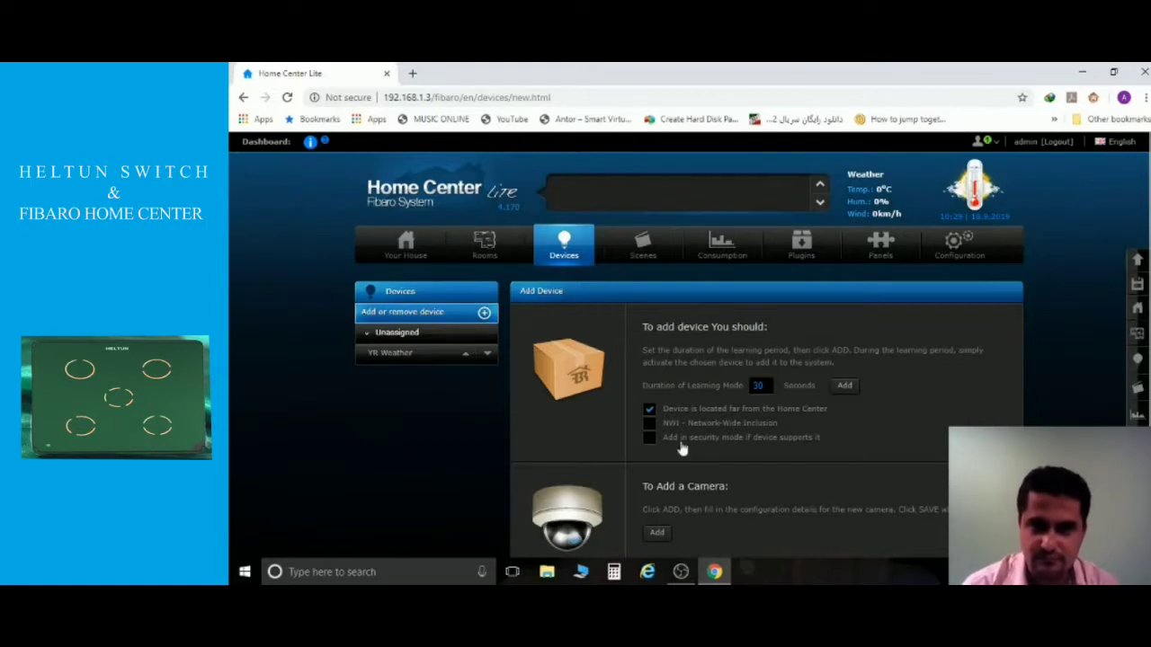
{"action": "left_click", "coordinate": [648, 426]}
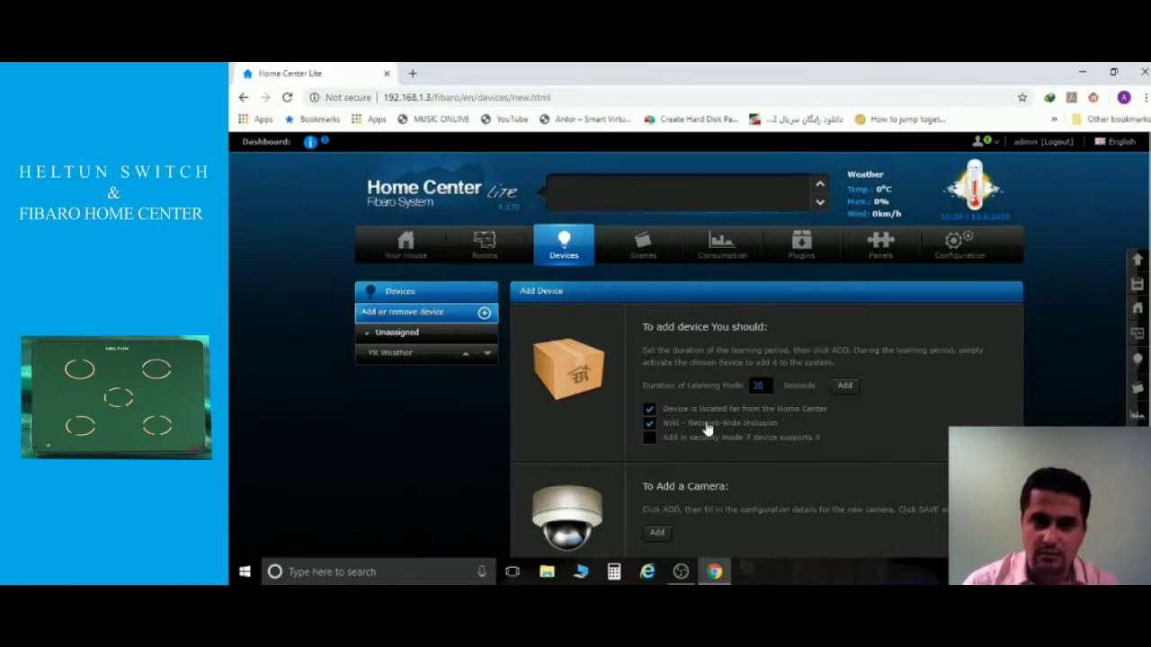
{"action": "left_click", "coordinate": [845, 387]}
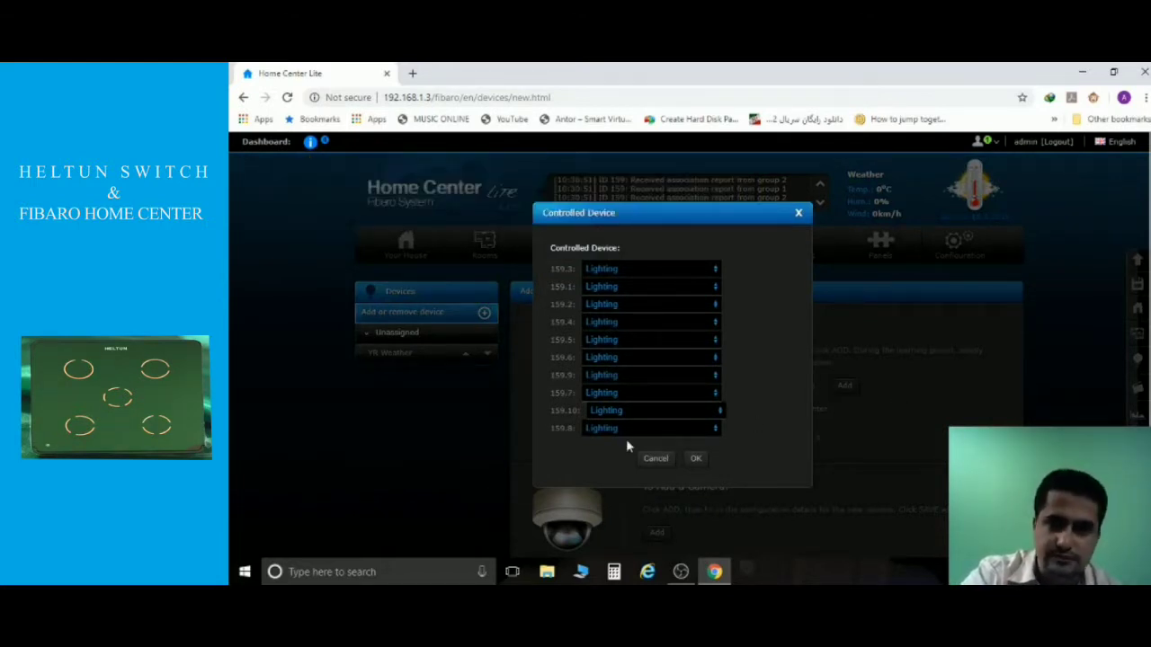
Accept Lighting for all new devices in the Controlled Device dialog.
{"action": "left_click", "coordinate": [700, 460]}
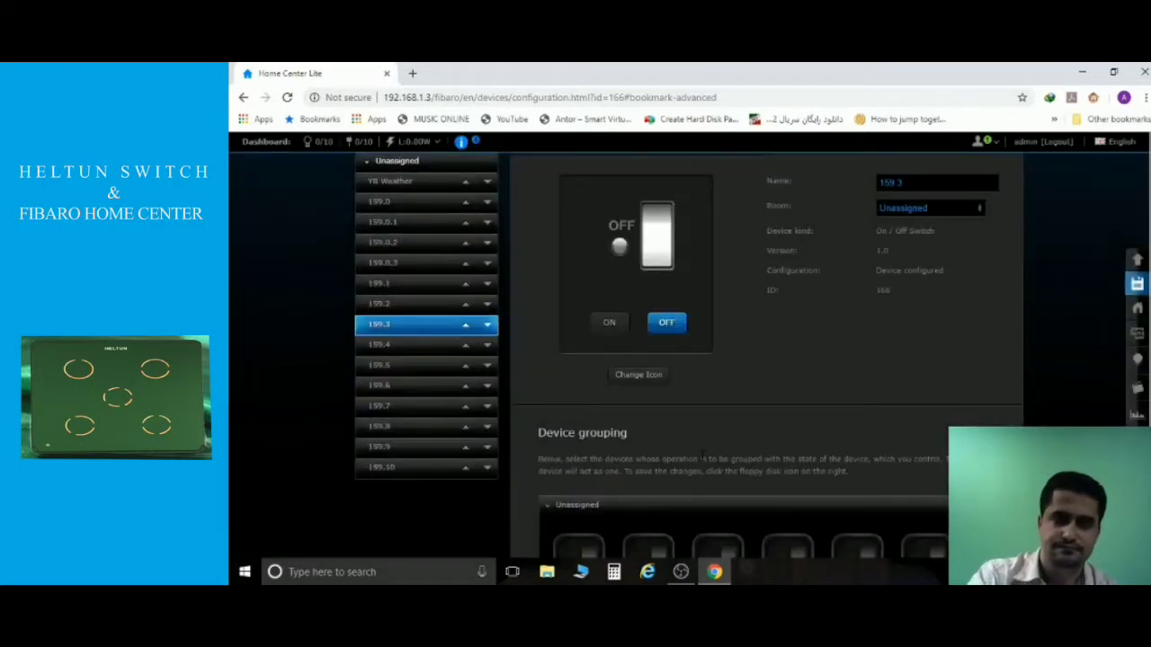
Return to the Devices overview showing device 159's new tiles under Unassigned.
{"action": "scroll", "coordinate": [702, 456], "scroll_direction": "up", "scroll_amount": 3}
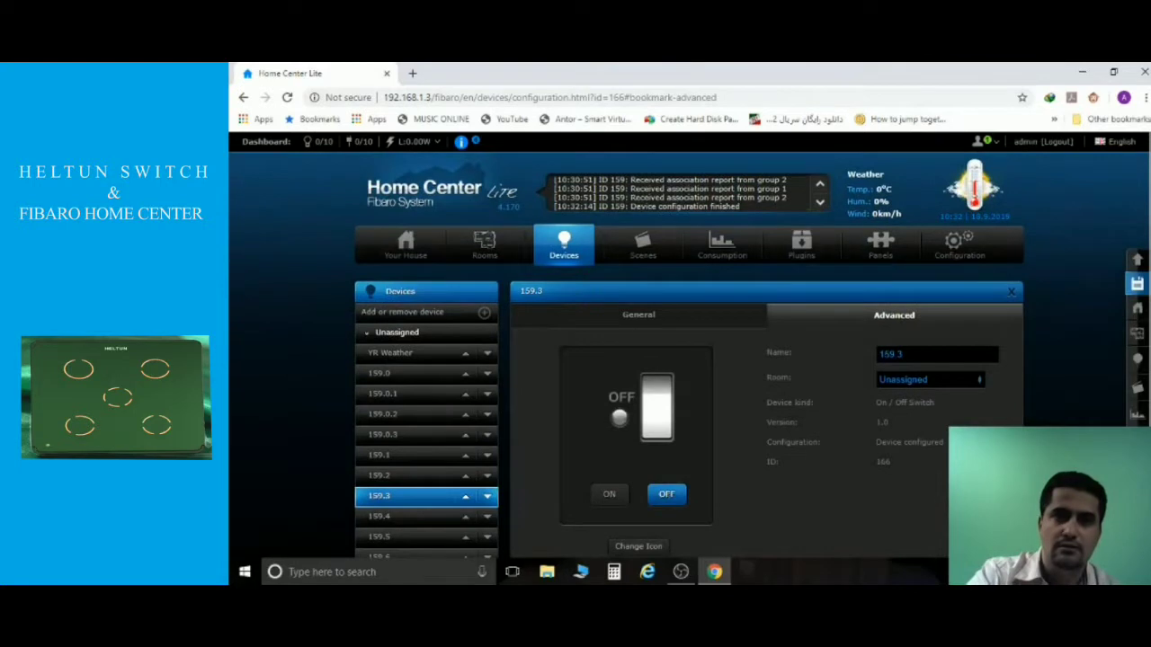
{"action": "left_click", "coordinate": [554, 249]}
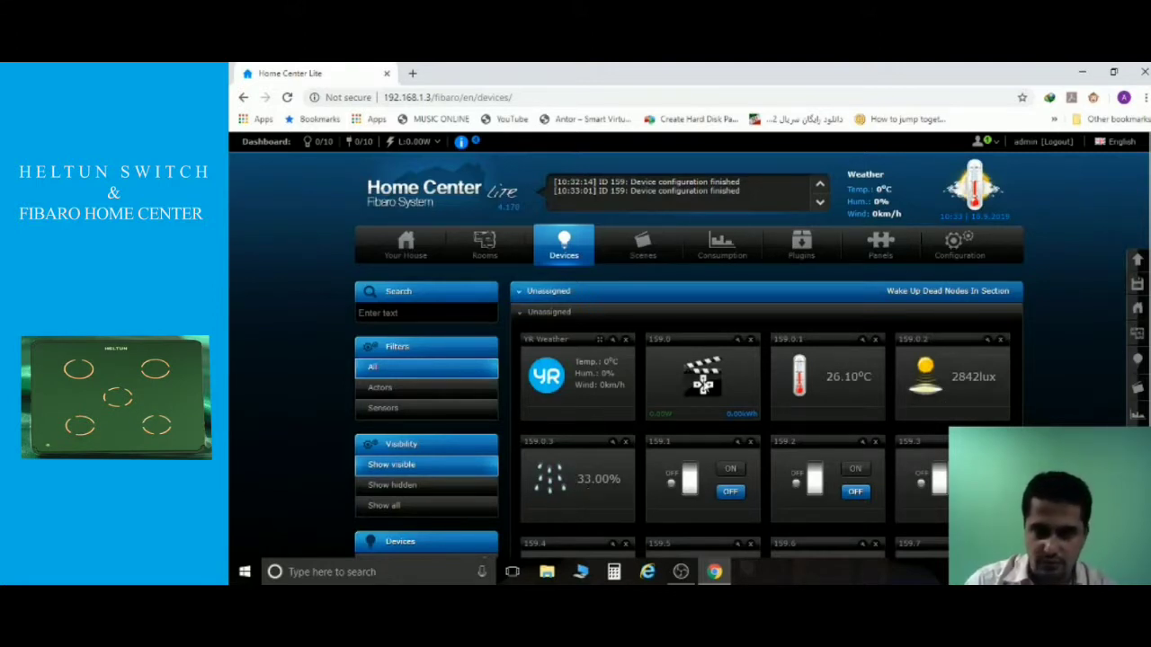
Scroll the device list down until switch tiles 159.4 through 159.10 are visible.
{"action": "scroll", "coordinate": [665, 481], "scroll_direction": "down", "scroll_amount": 3}
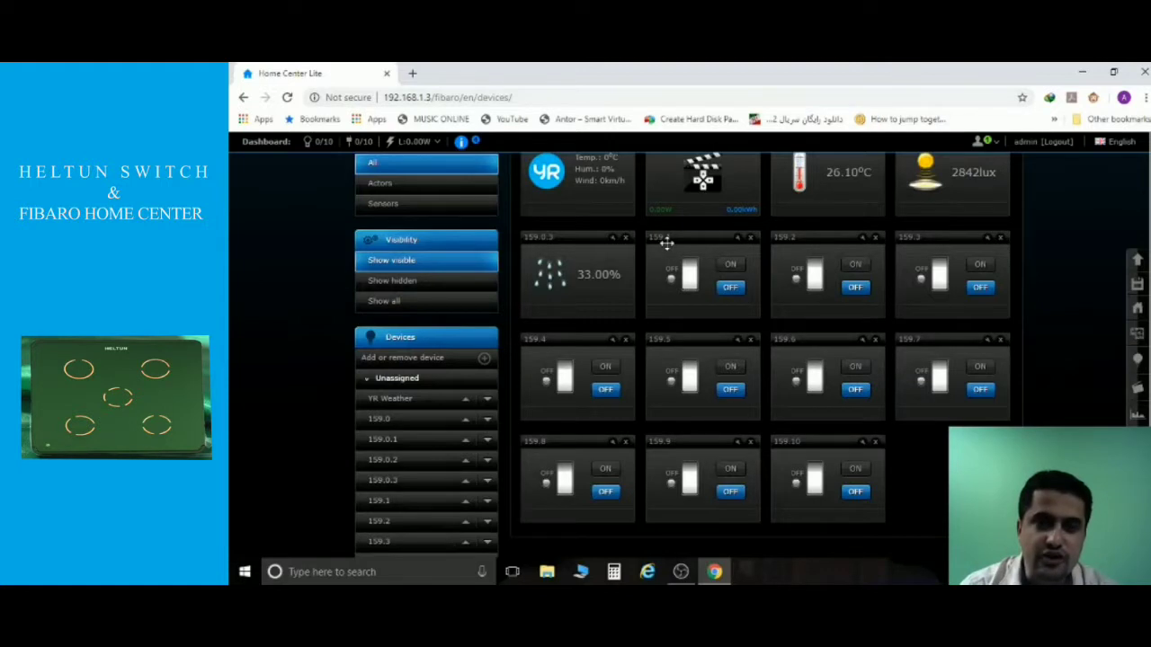
{"action": "left_click", "coordinate": [728, 266]}
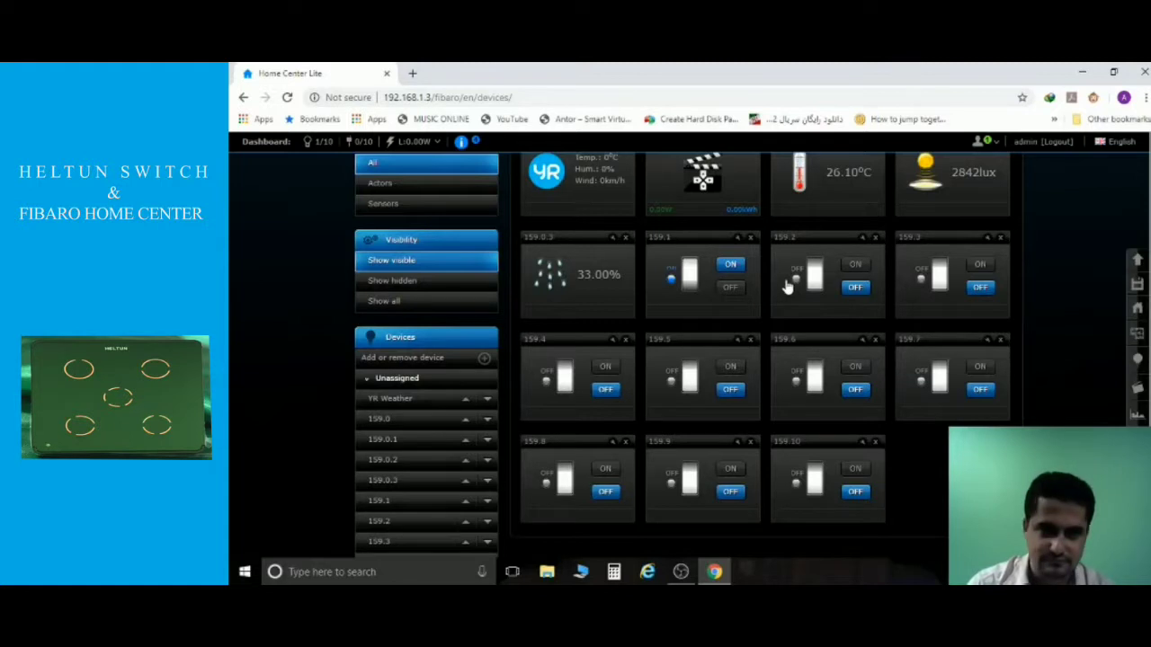
{"action": "left_click", "coordinate": [731, 289]}
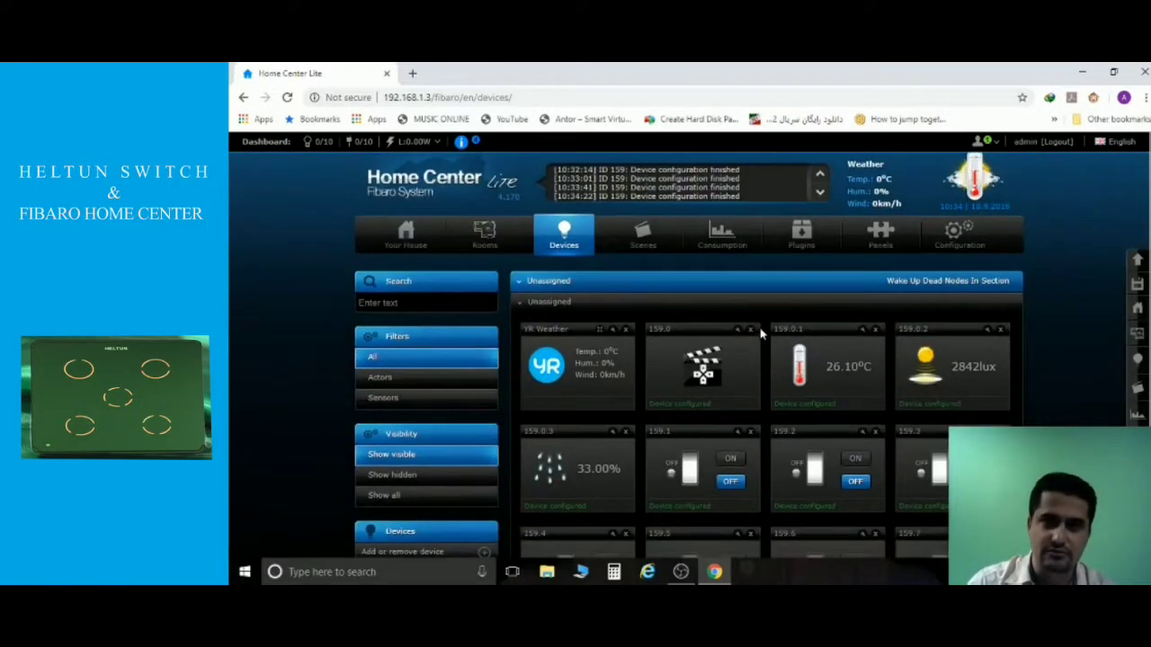
{"action": "scroll", "coordinate": [760, 334], "scroll_direction": "down", "scroll_amount": 2}
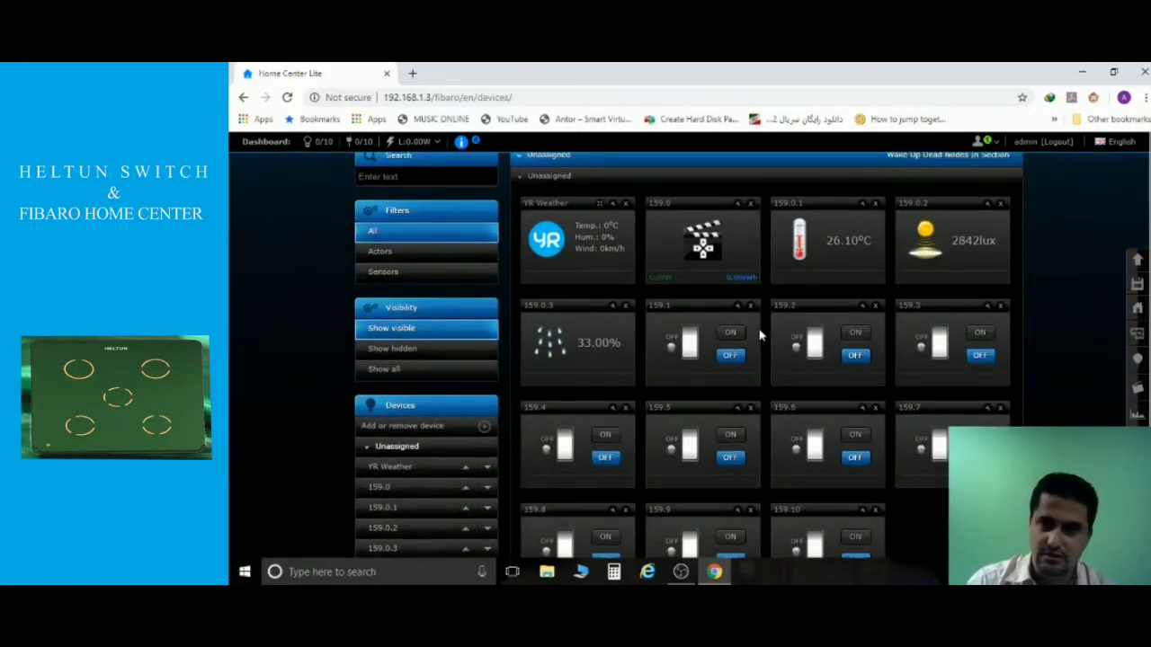
{"action": "scroll", "coordinate": [760, 334], "scroll_direction": "down", "scroll_amount": 1}
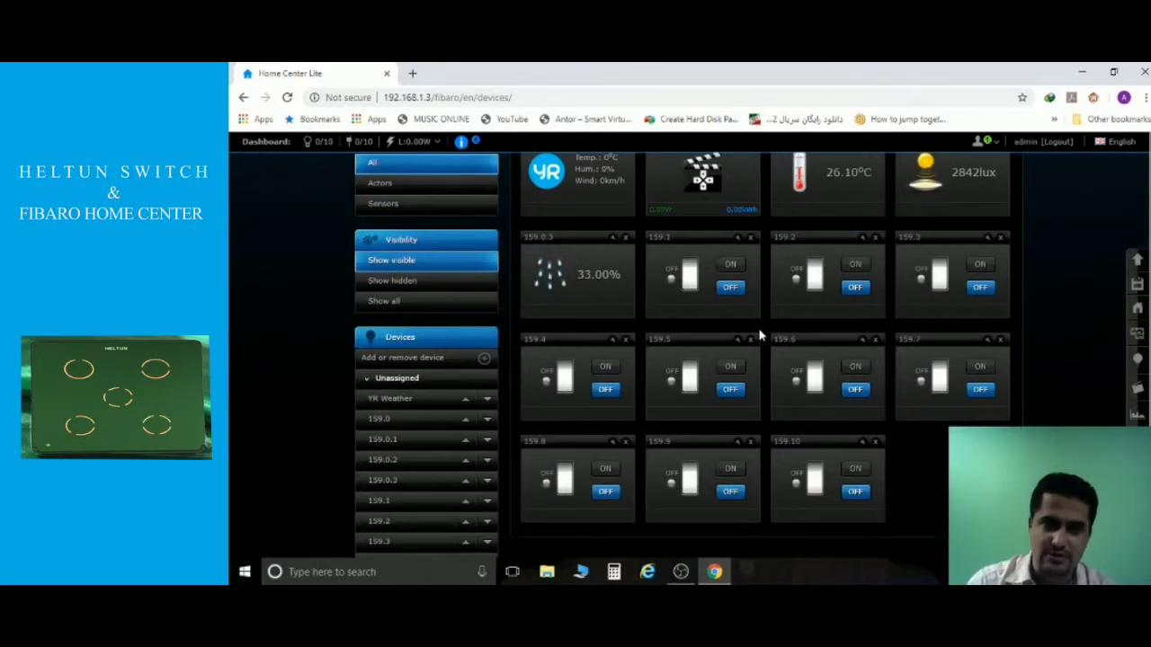
{"action": "left_click", "coordinate": [731, 269]}
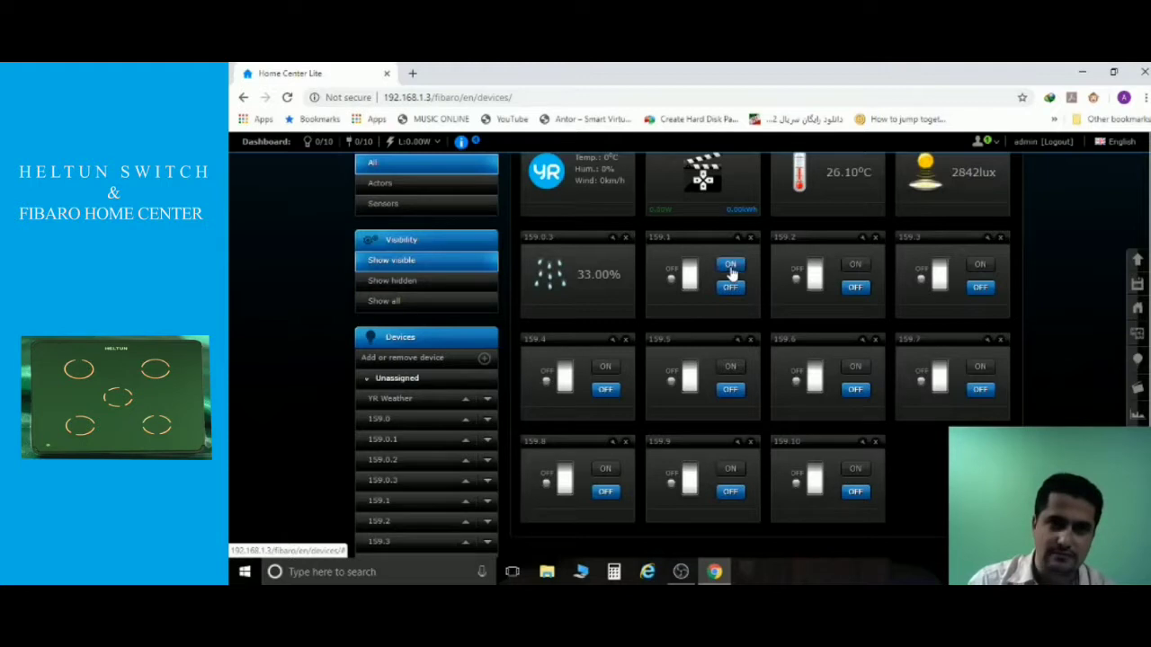
{"action": "left_click", "coordinate": [855, 368]}
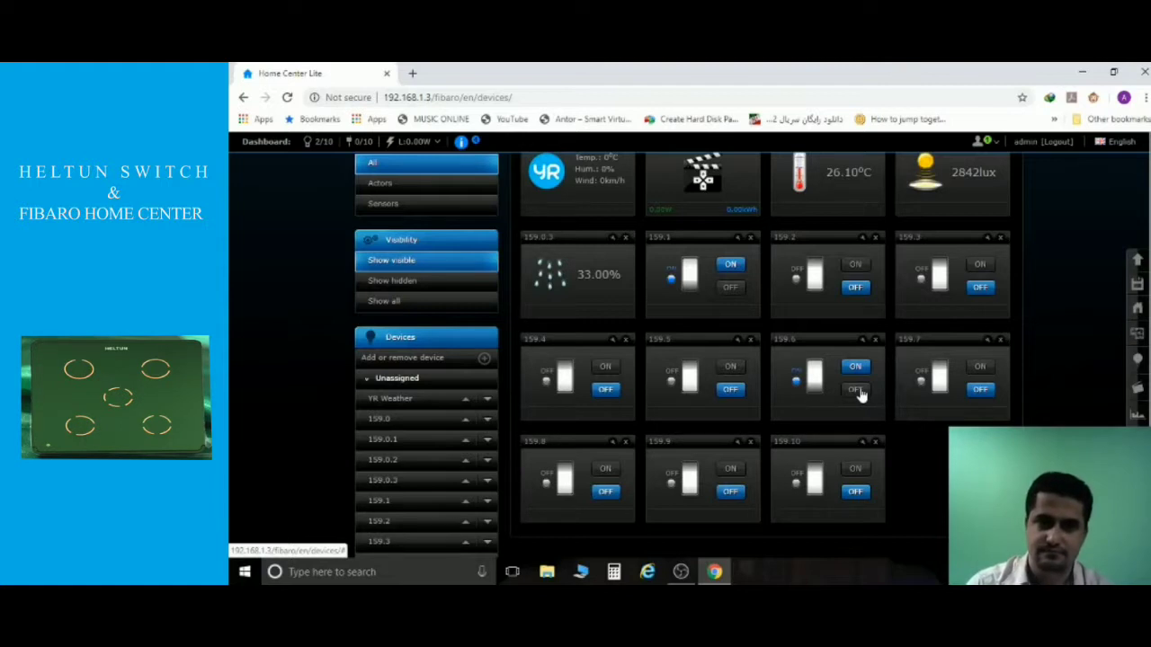
{"action": "left_click", "coordinate": [855, 390]}
{"action": "left_click", "coordinate": [731, 289]}
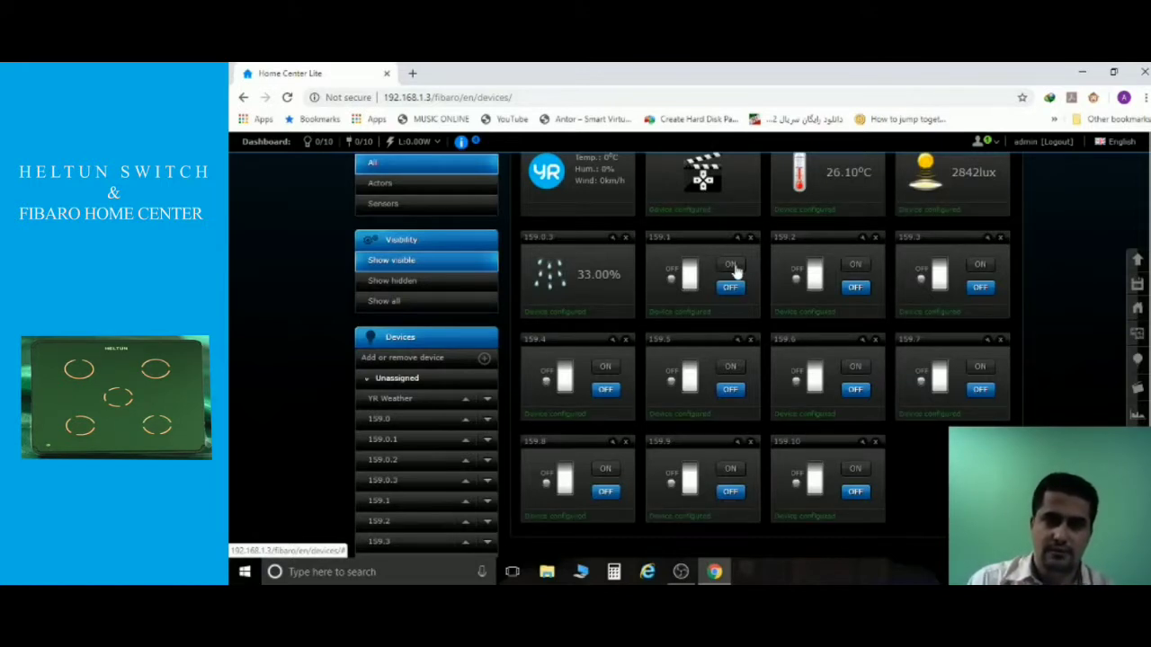
{"action": "left_click", "coordinate": [734, 267]}
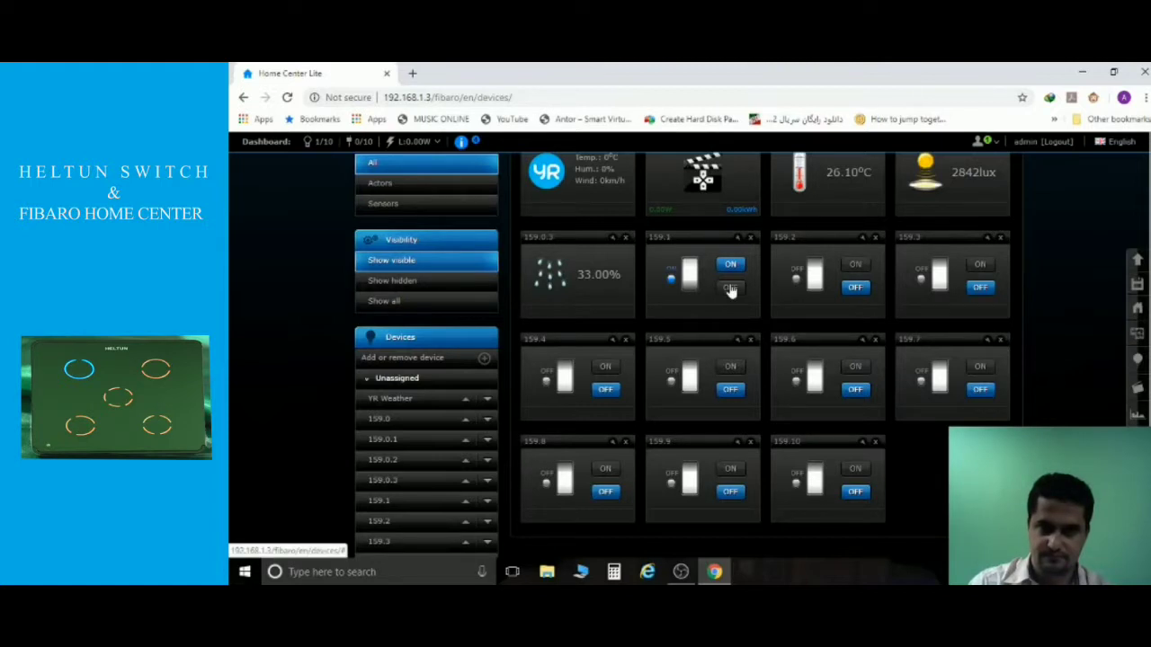
{"action": "left_click", "coordinate": [730, 288]}
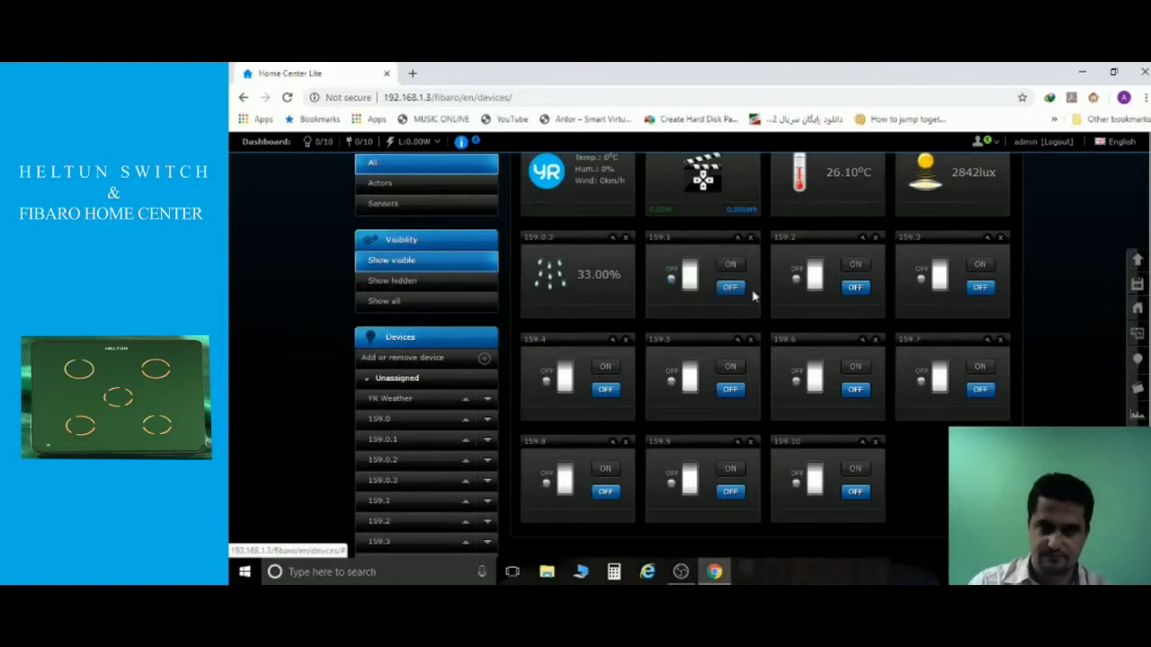
{"action": "left_click", "coordinate": [853, 366]}
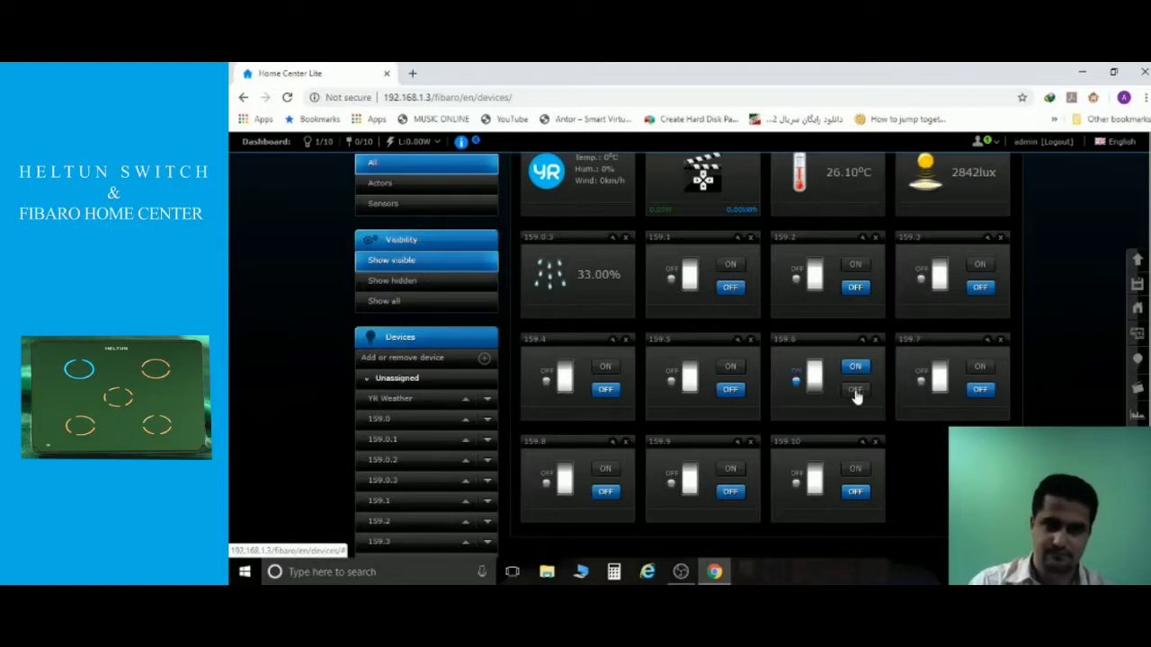
{"action": "left_click", "coordinate": [856, 392]}
{"action": "left_click", "coordinate": [730, 266]}
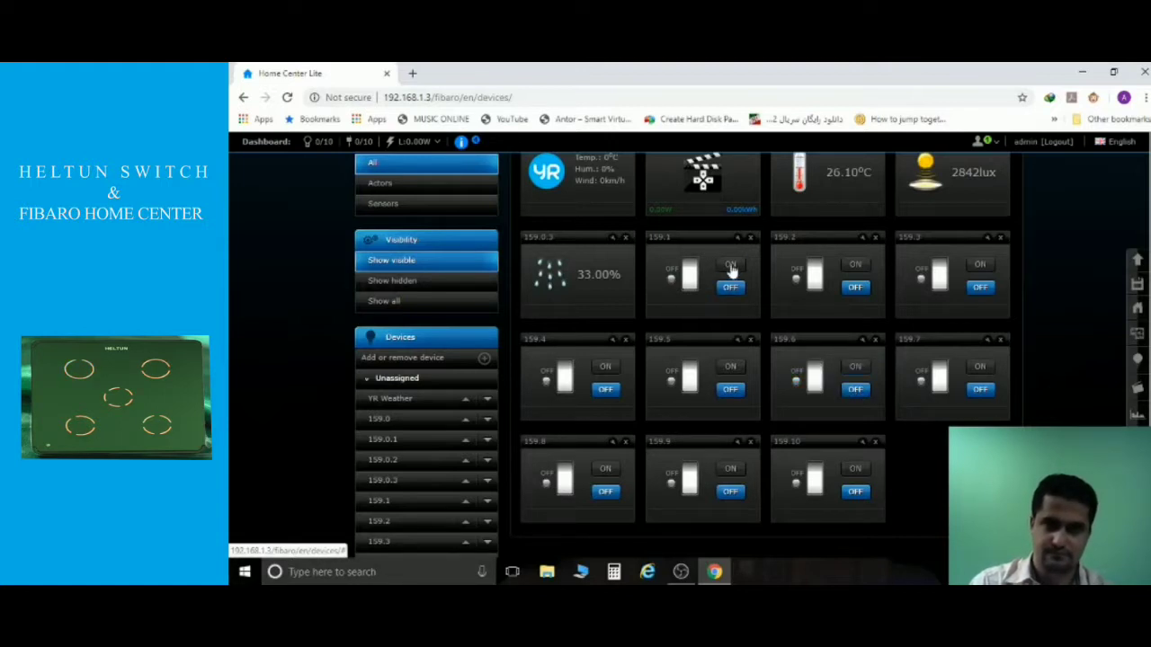
{"action": "left_click", "coordinate": [856, 366]}
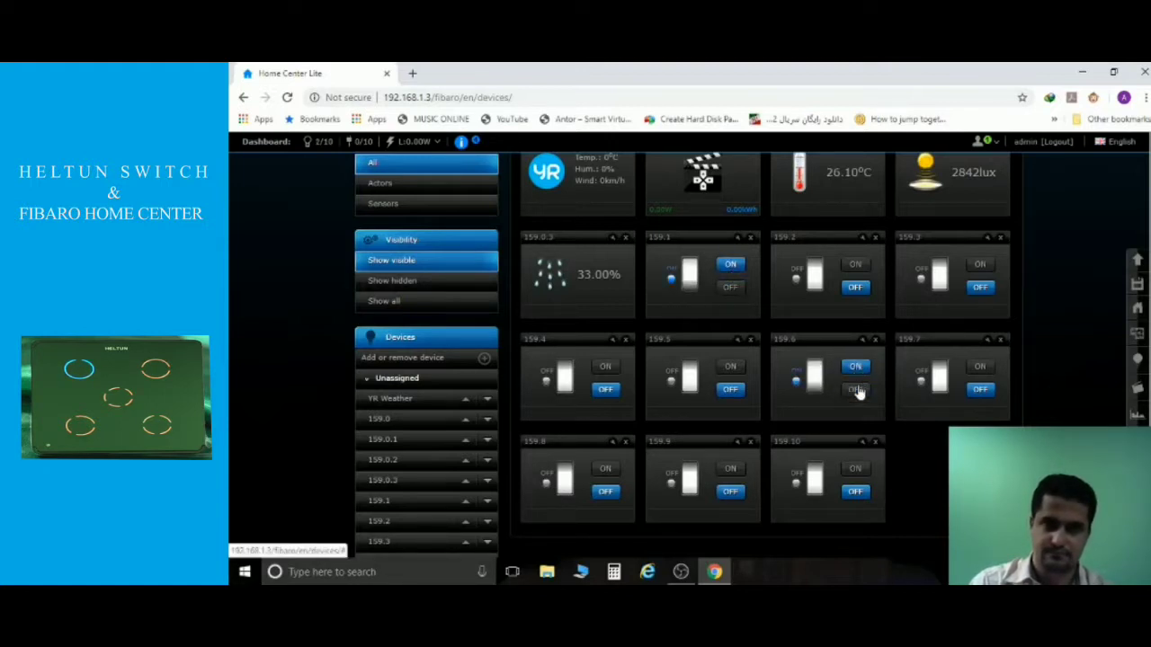
{"action": "left_click", "coordinate": [857, 392]}
{"action": "left_click", "coordinate": [734, 289]}
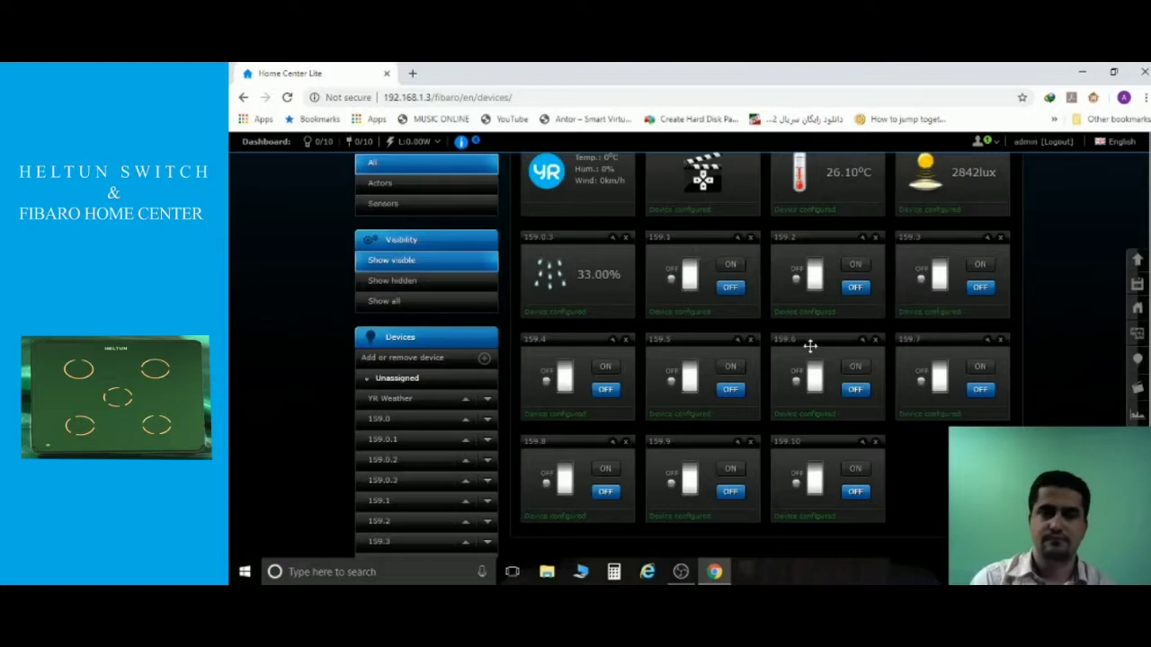
{"action": "scroll", "coordinate": [812, 338], "scroll_direction": "up", "scroll_amount": 1}
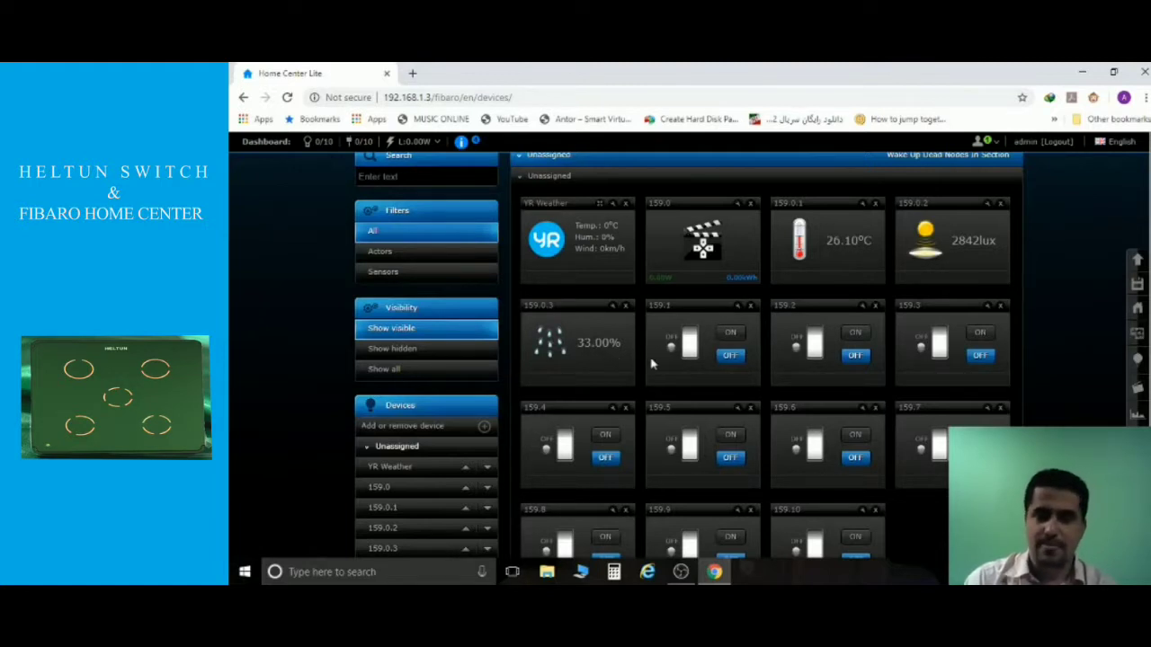
{"action": "scroll", "coordinate": [657, 364], "scroll_direction": "down", "scroll_amount": 1}
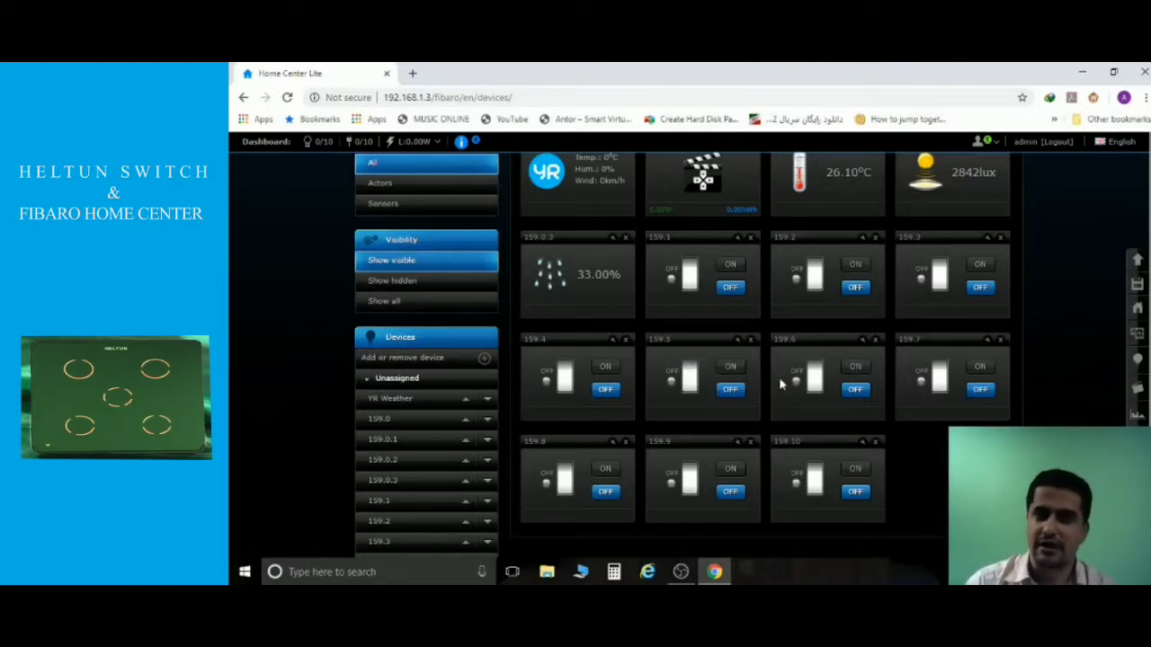
{"action": "scroll", "coordinate": [781, 385], "scroll_direction": "up", "scroll_amount": 3}
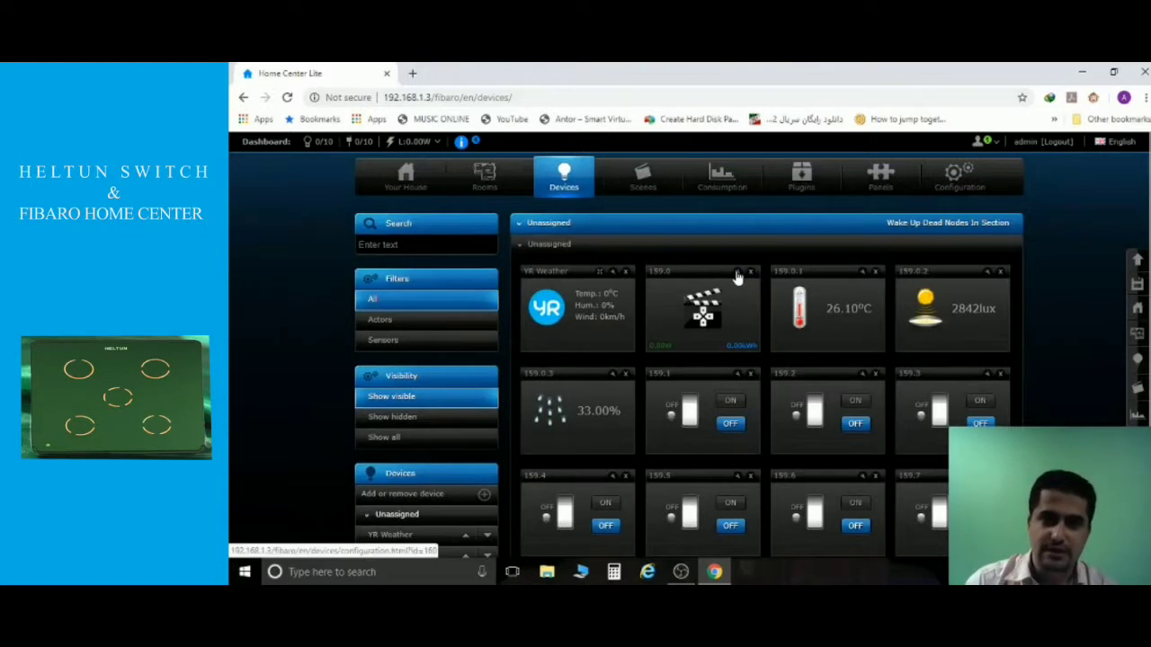
Open device 159.0's Advanced settings and scroll to its Configuration parameters section.
{"action": "left_click", "coordinate": [738, 274]}
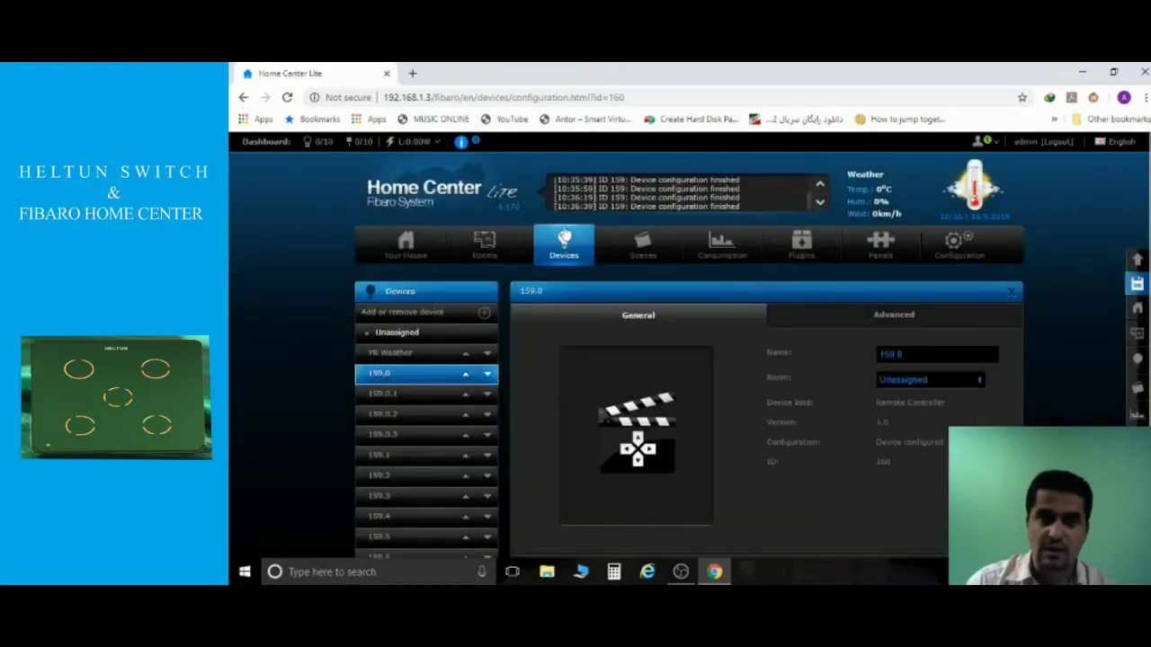
{"action": "left_click", "coordinate": [928, 314]}
{"action": "scroll", "coordinate": [876, 297], "scroll_direction": "down", "scroll_amount": 15}
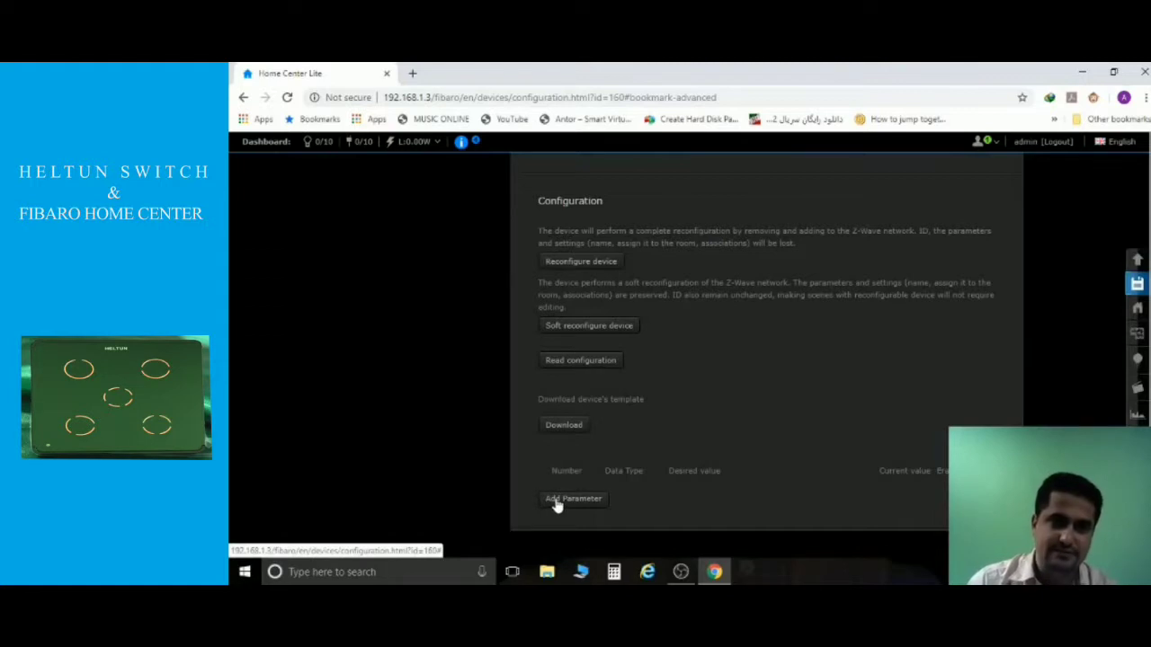
Add a parameter row with Number 41 and Desired value 1, then save the device.
{"action": "left_click", "coordinate": [555, 500]}
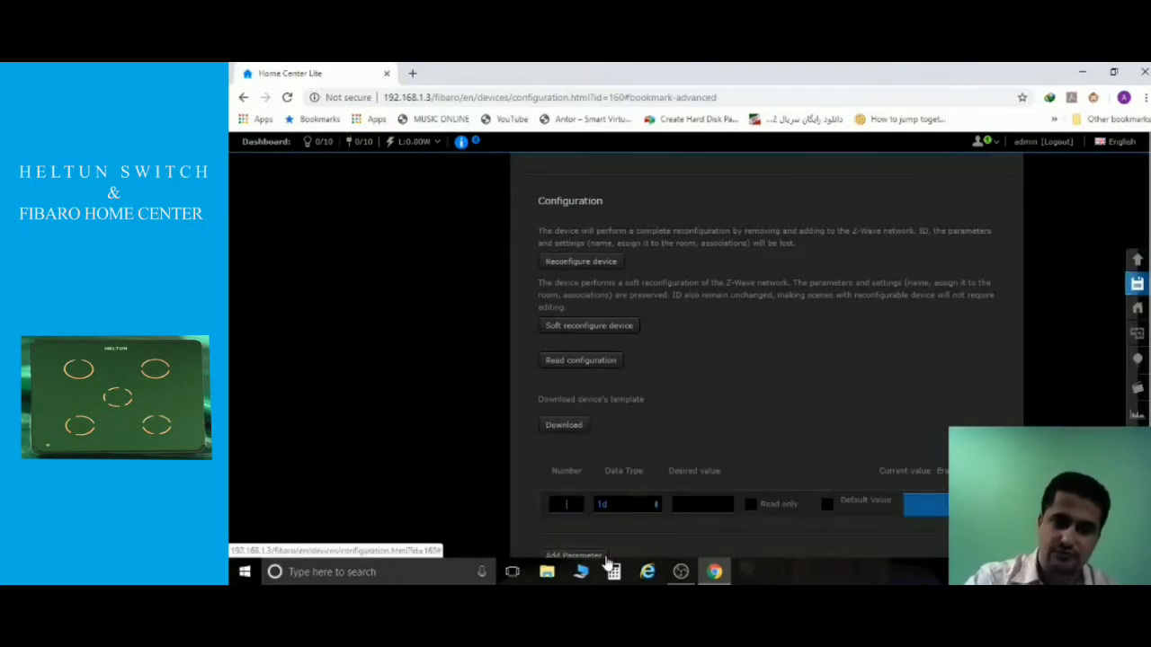
{"action": "type", "text": "41"}
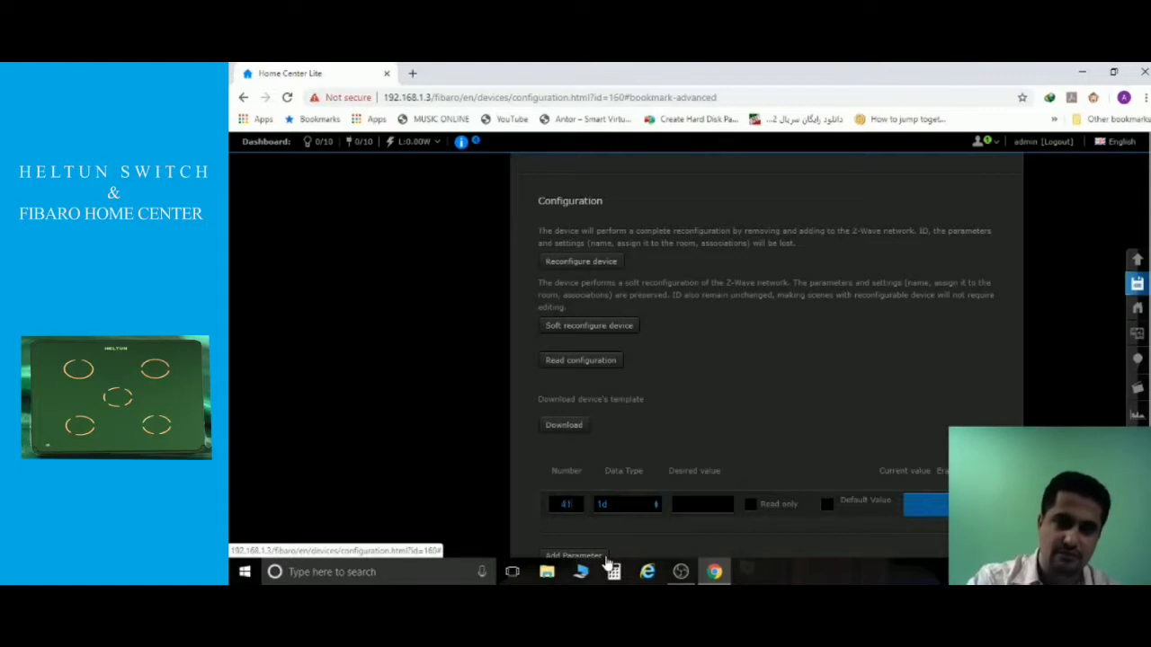
{"action": "left_click", "coordinate": [680, 509]}
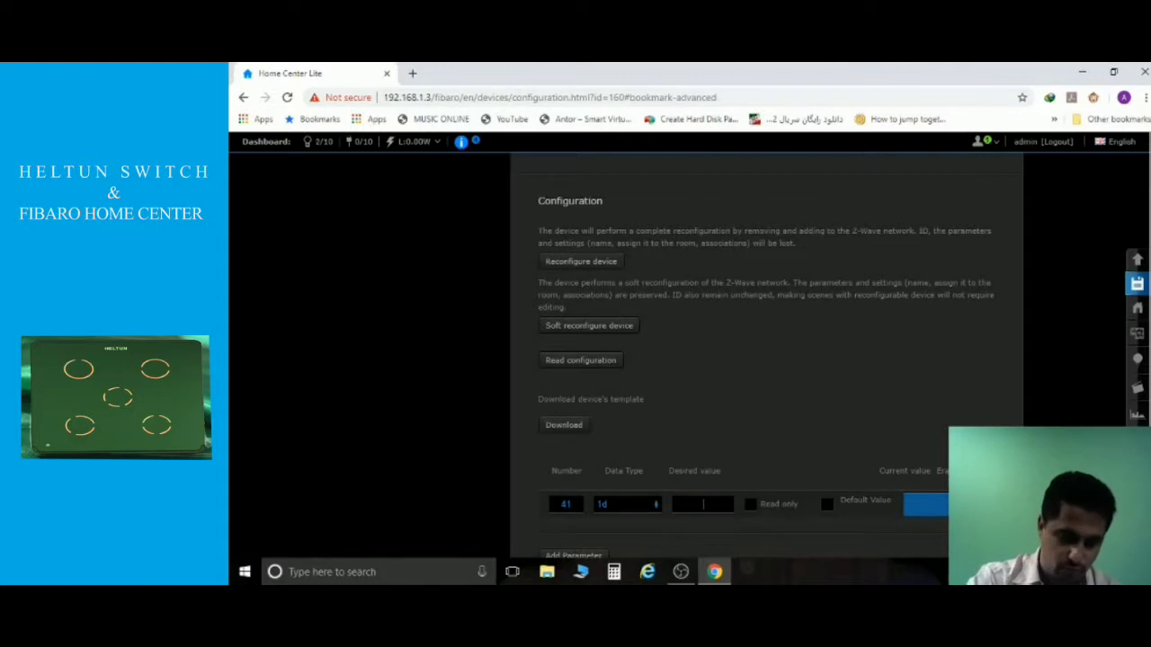
{"action": "type", "text": "1"}
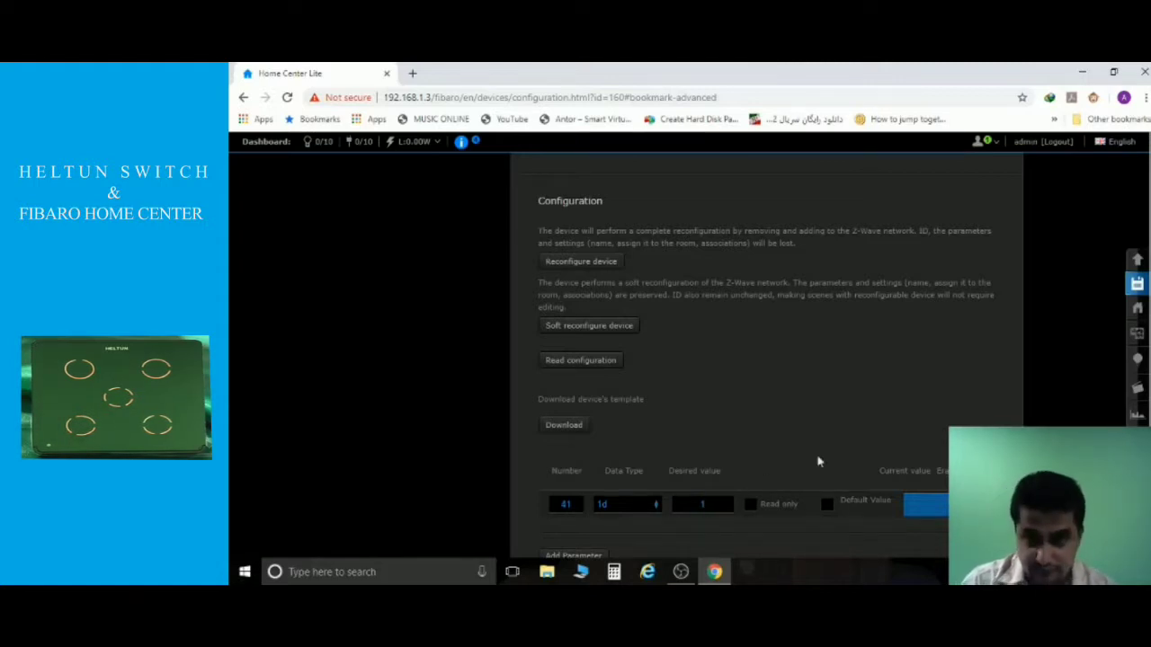
{"action": "left_click", "coordinate": [1136, 285]}
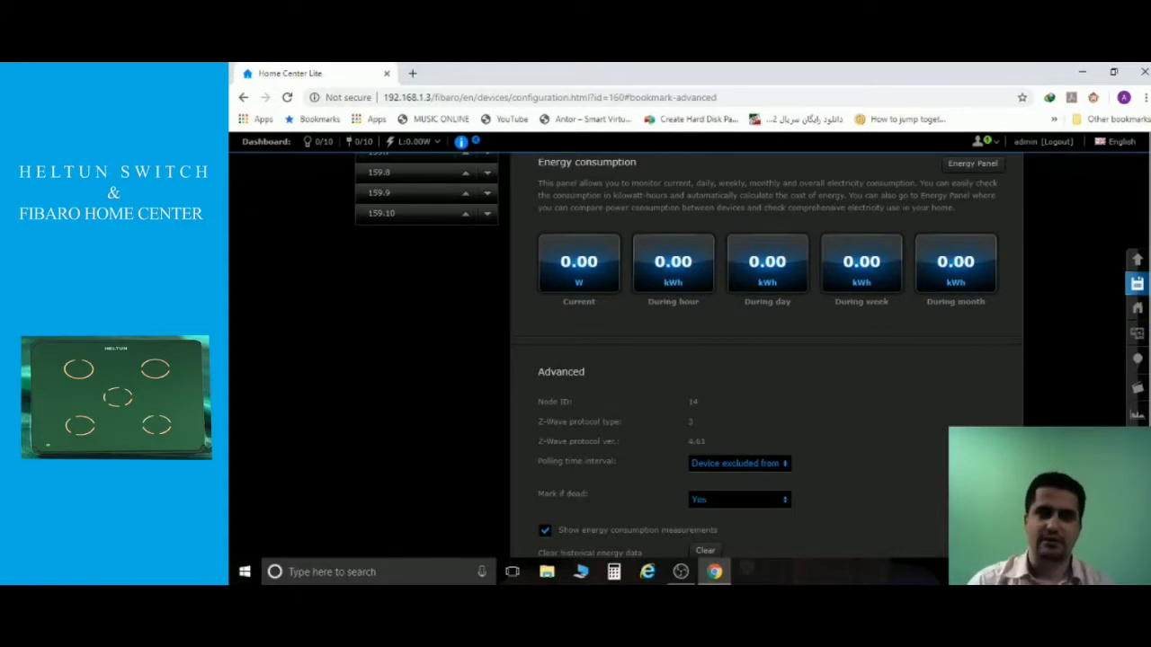
Check the event log shows parameter 41 = 1, then return to the Devices list.
{"action": "scroll", "coordinate": [914, 499], "scroll_direction": "down", "scroll_amount": 10}
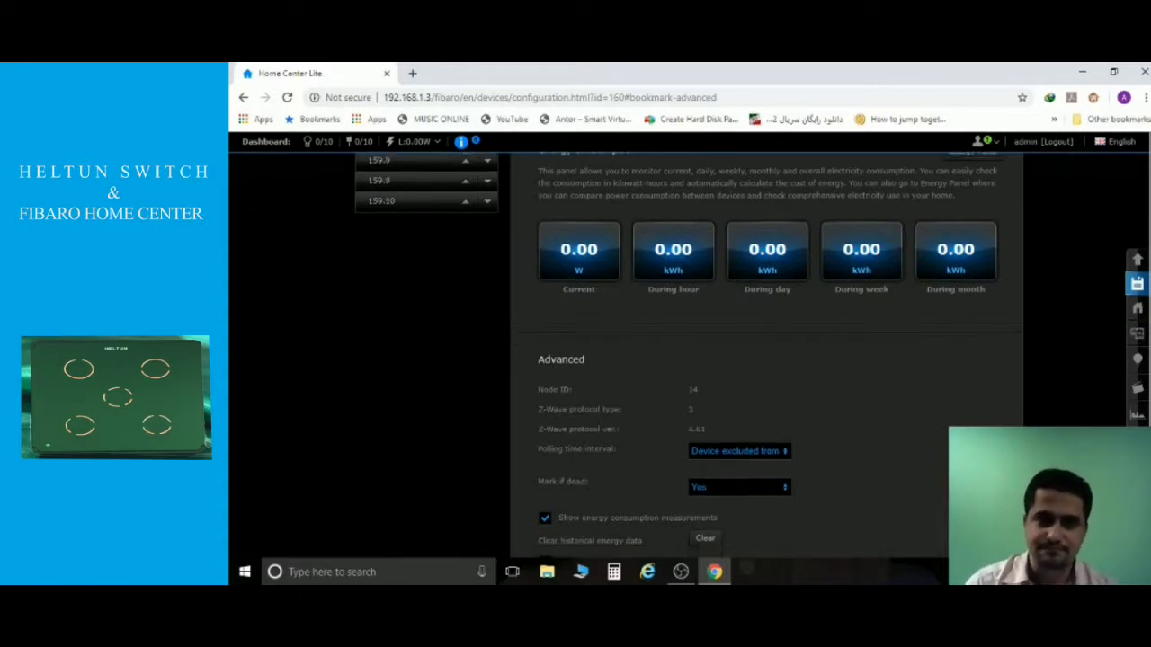
{"action": "scroll", "coordinate": [378, 297], "scroll_direction": "up", "scroll_amount": 15}
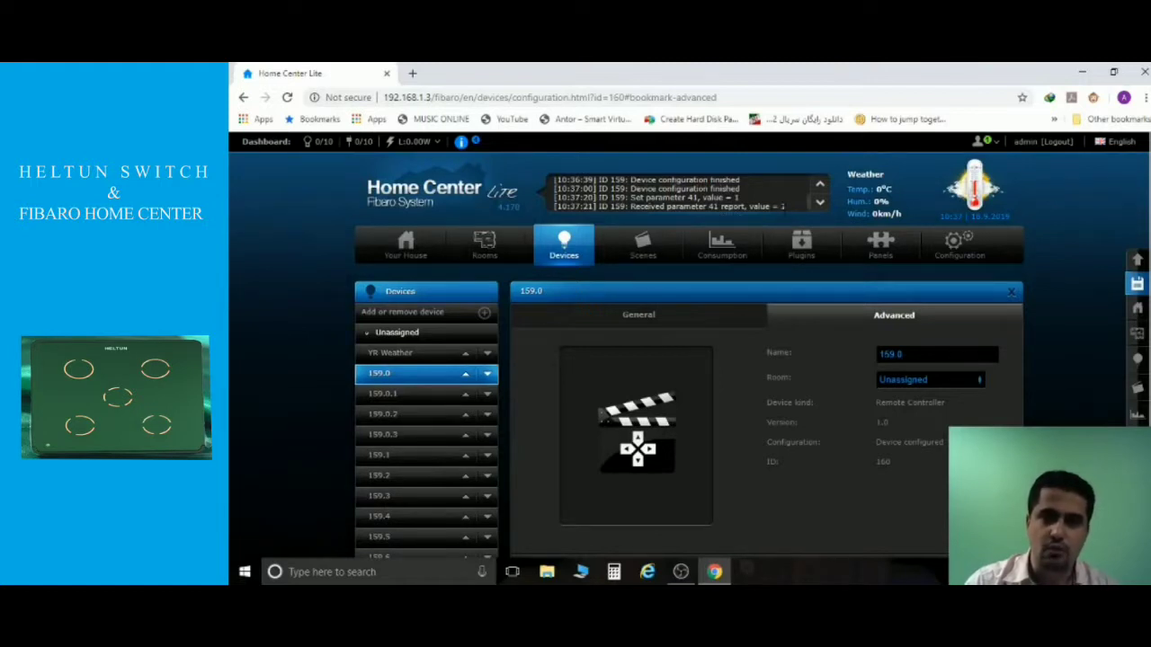
{"action": "left_click", "coordinate": [585, 243]}
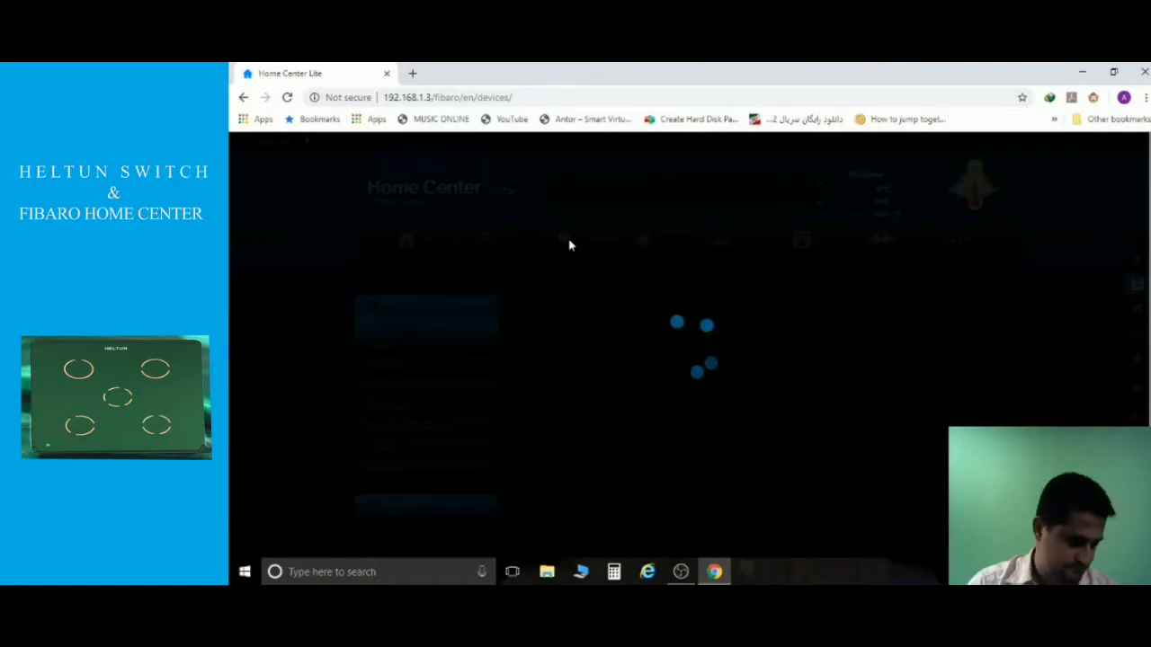
Reopen the general settings page of device 159.0 from its dashboard tile.
{"action": "scroll", "coordinate": [619, 274], "scroll_direction": "down", "scroll_amount": 3}
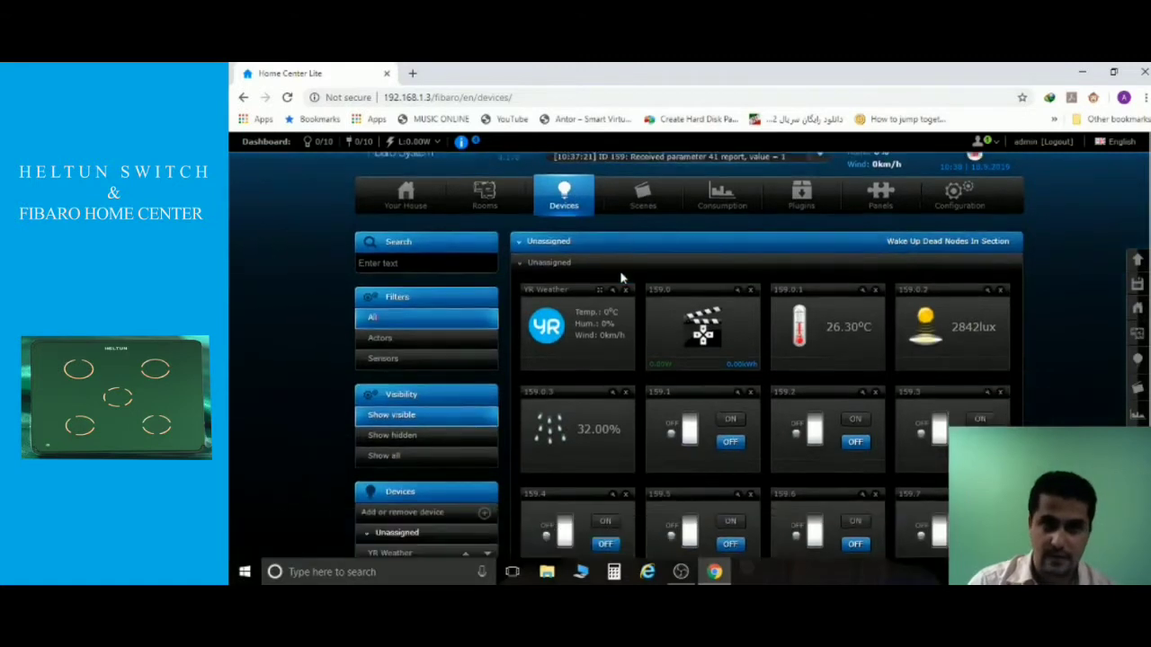
{"action": "scroll", "coordinate": [620, 279], "scroll_direction": "down", "scroll_amount": 3}
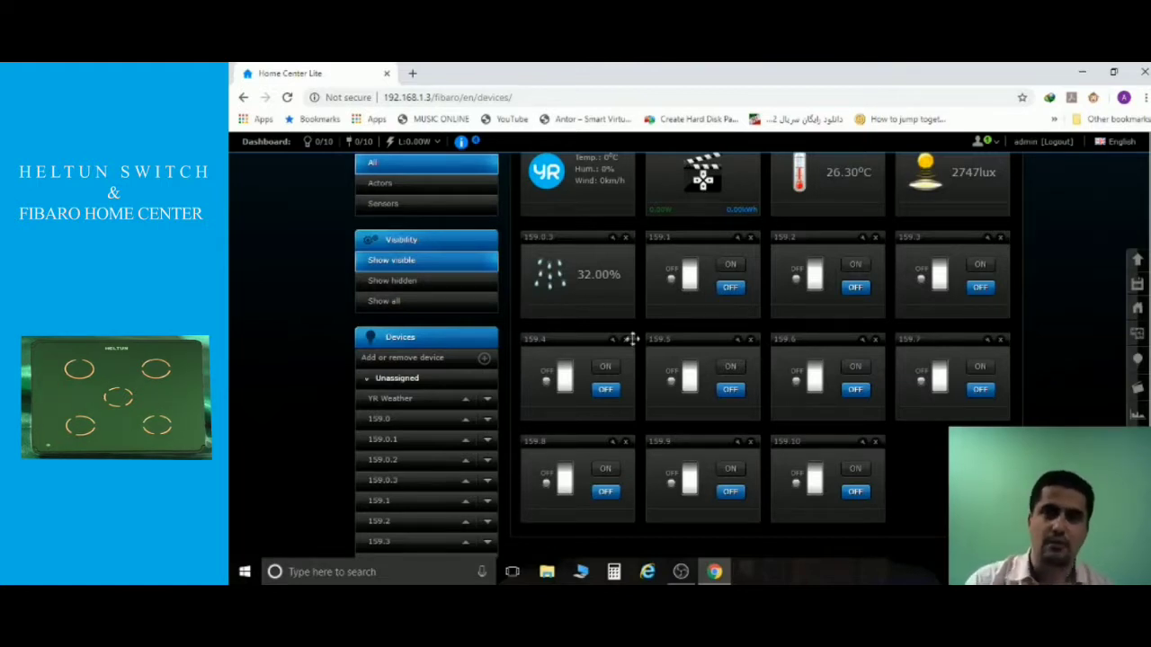
{"action": "scroll", "coordinate": [666, 335], "scroll_direction": "up", "scroll_amount": 3}
{"action": "left_click", "coordinate": [737, 341]}
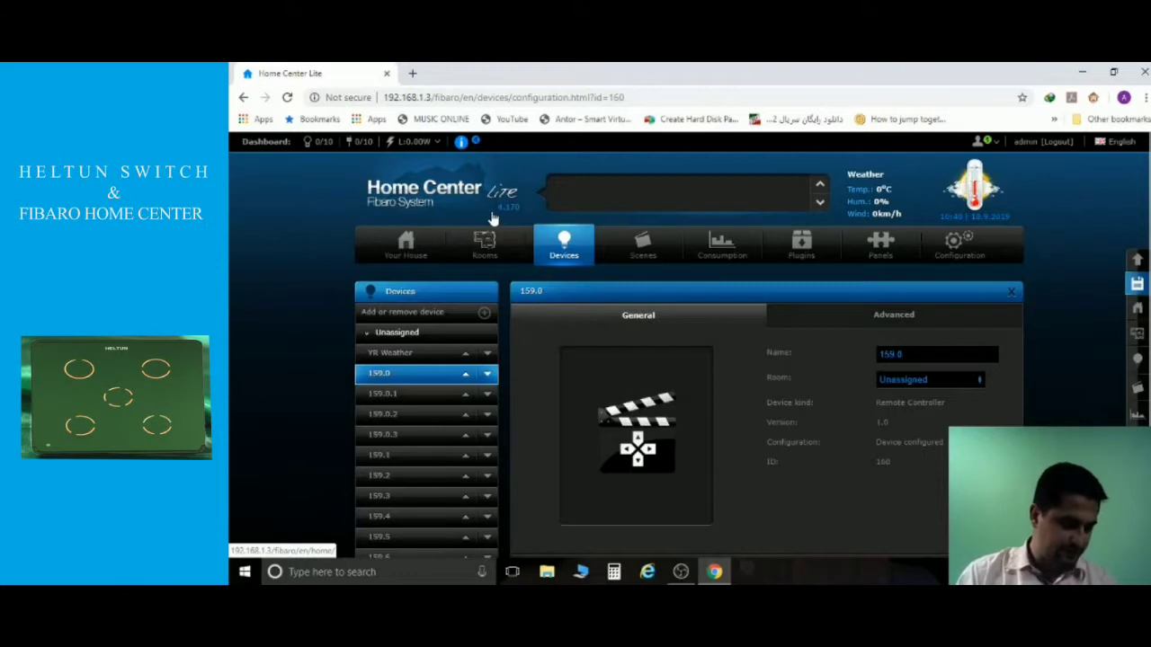
Show device 159.0's Advanced tab and its configuration table with parameter 41.
{"action": "scroll", "coordinate": [493, 219], "scroll_direction": "down", "scroll_amount": 1}
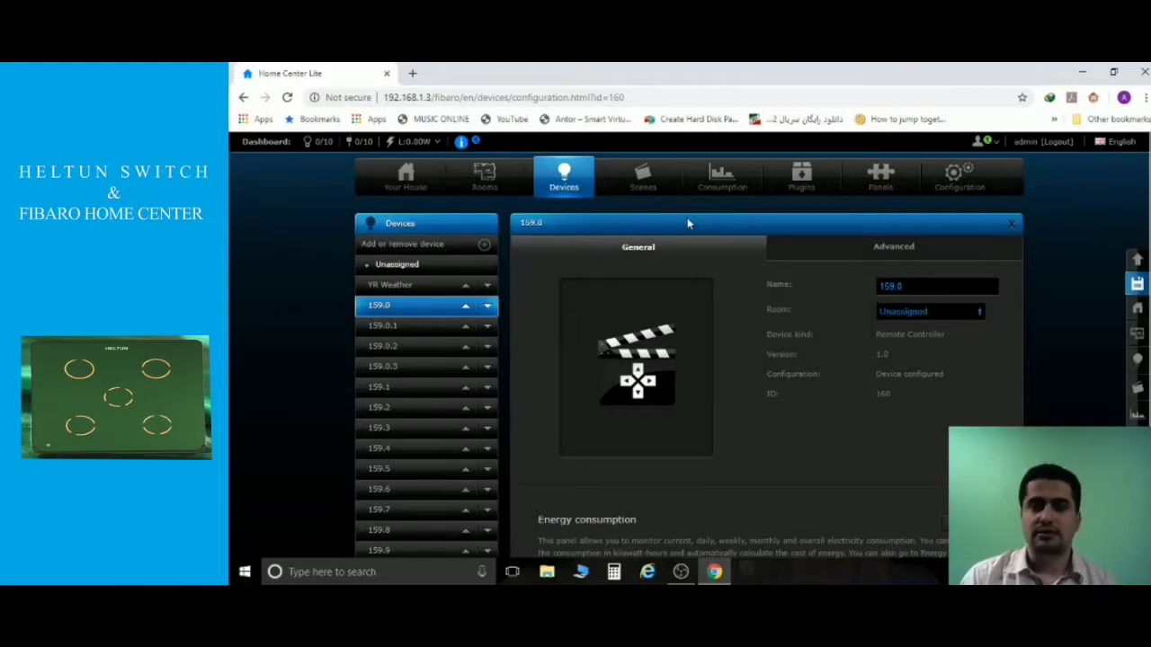
{"action": "left_click", "coordinate": [861, 255]}
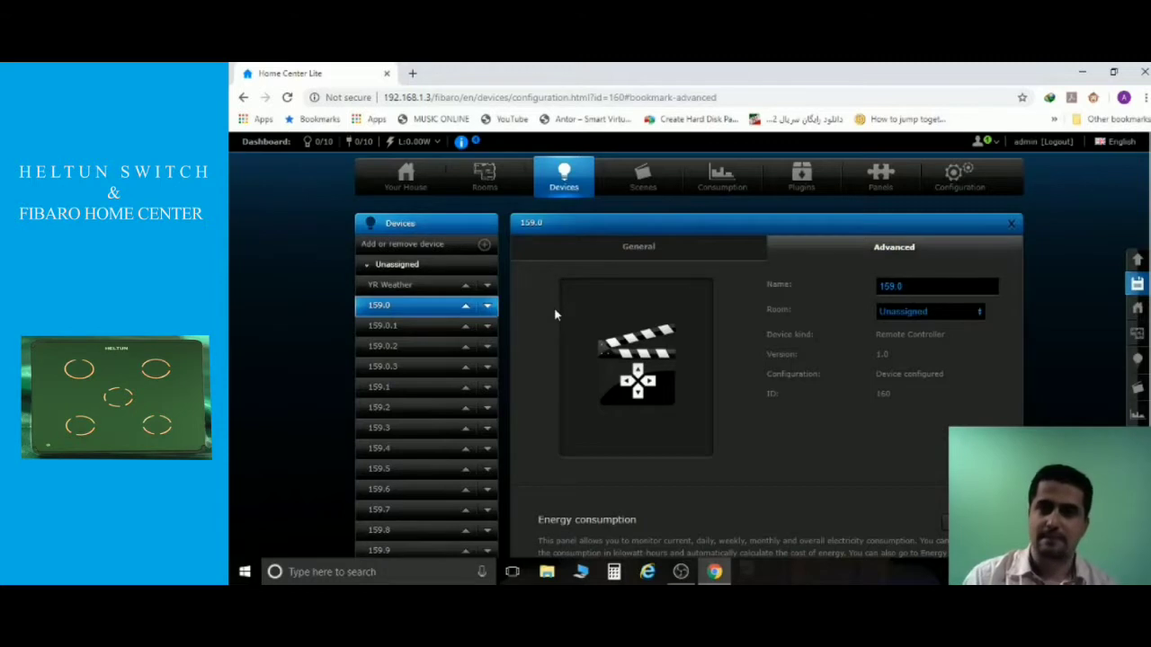
{"action": "scroll", "coordinate": [554, 308], "scroll_direction": "down", "scroll_amount": 15}
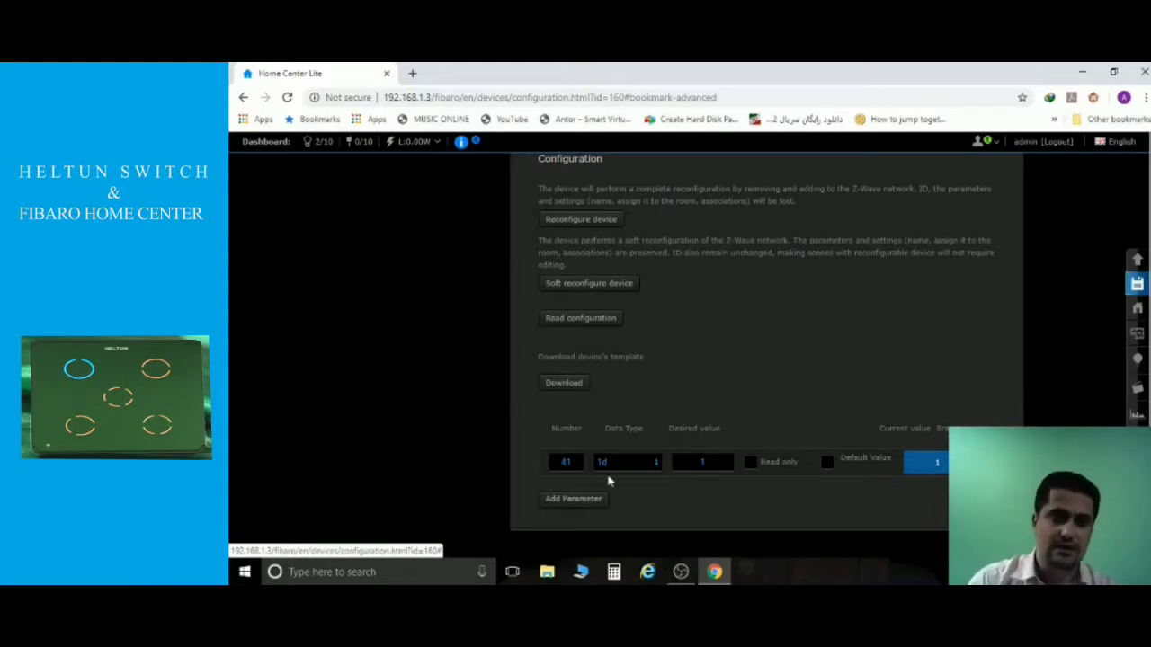
Add configuration parameter 5 with desired value 0 and save it.
{"action": "left_click", "coordinate": [568, 500]}
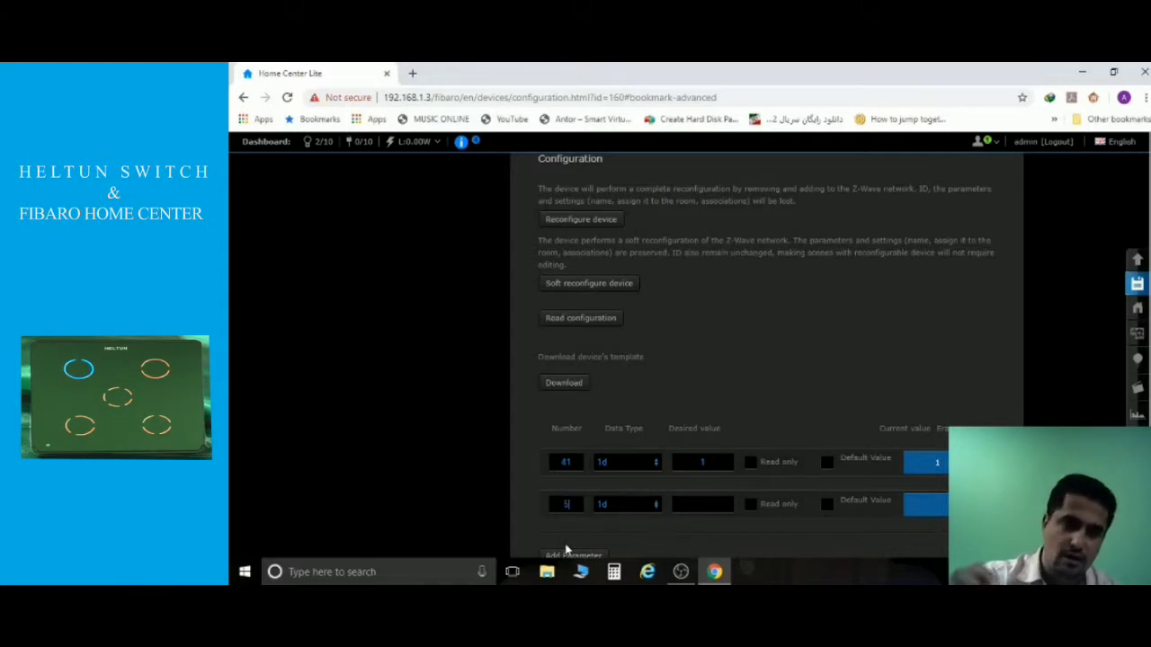
{"action": "type", "text": "5"}
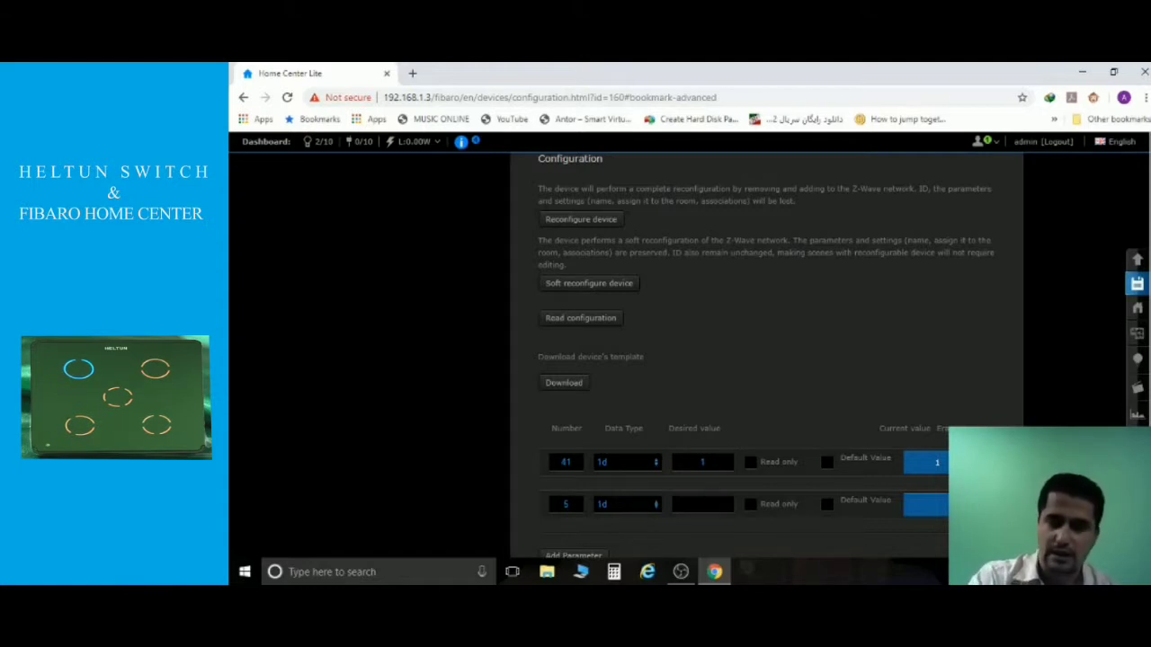
{"action": "type", "text": "0"}
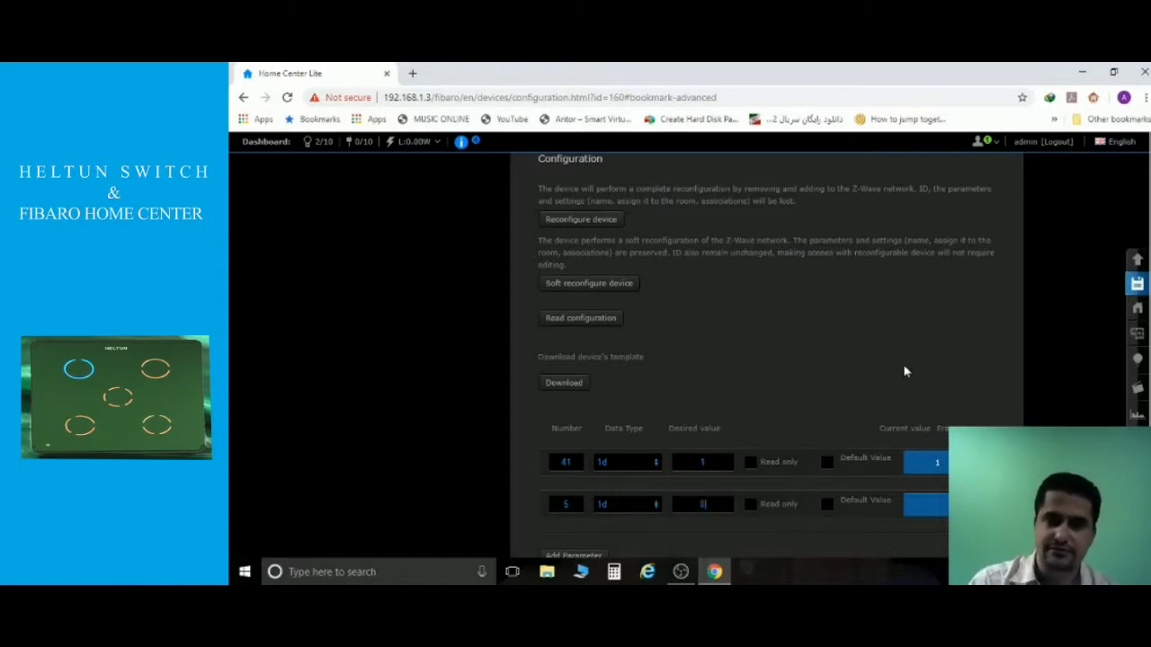
{"action": "left_click", "coordinate": [1138, 286]}
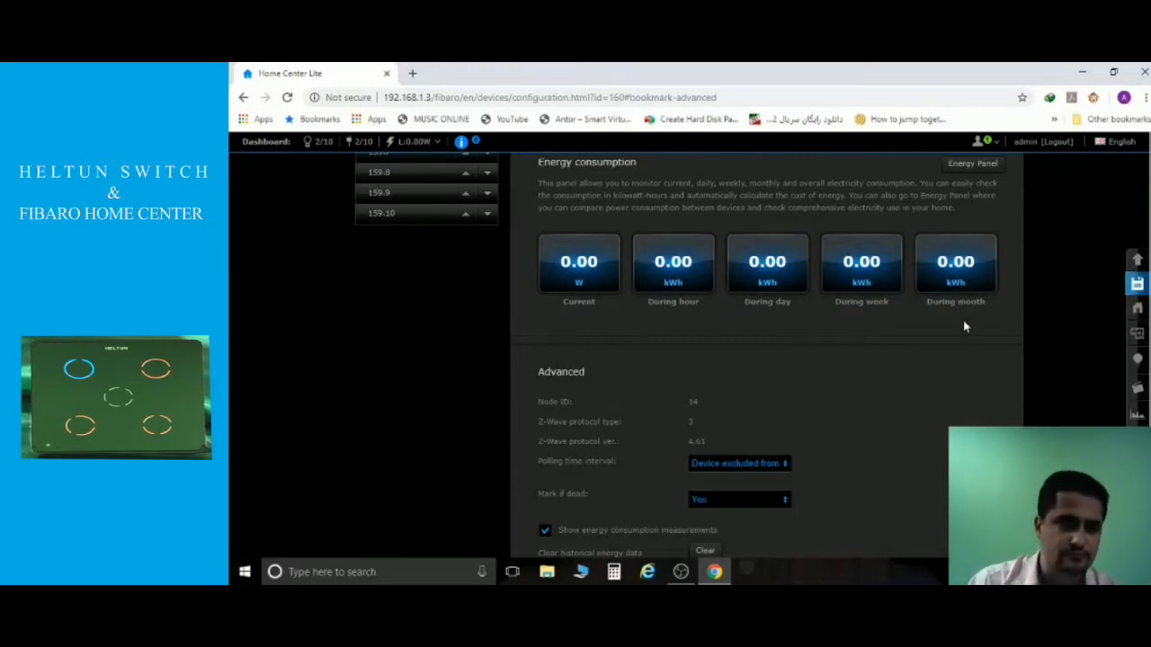
Change parameter 5's desired value to 2 and save the configuration.
{"action": "scroll", "coordinate": [963, 321], "scroll_direction": "down", "scroll_amount": 10}
{"action": "scroll", "coordinate": [963, 320], "scroll_direction": "down", "scroll_amount": 4}
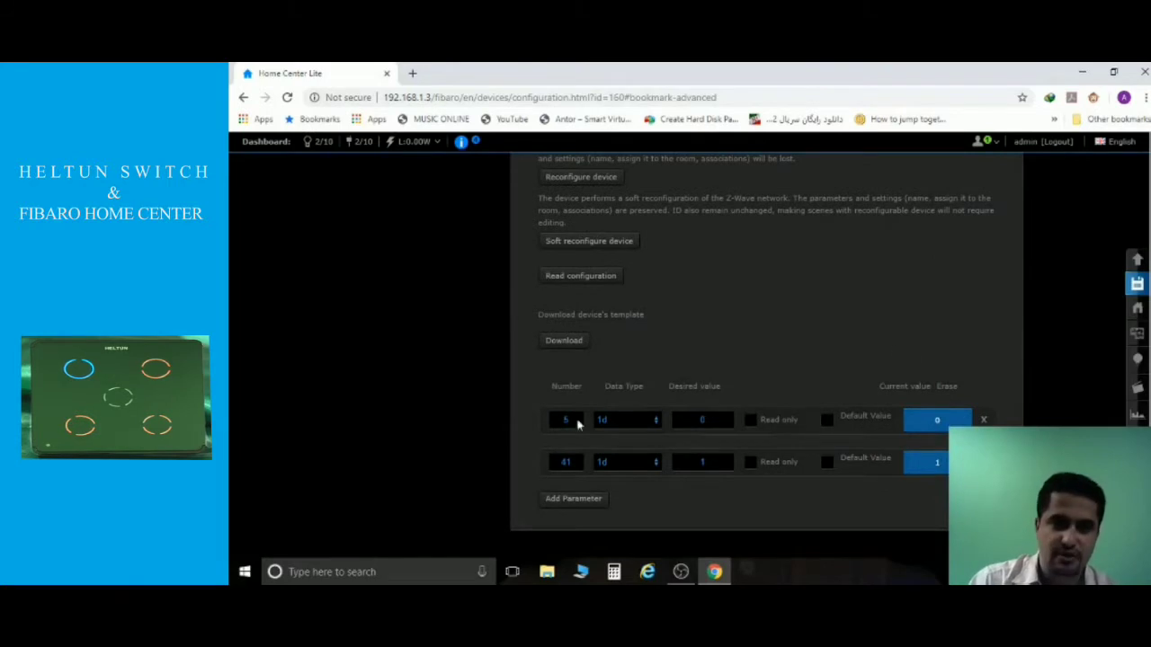
{"action": "double_click", "coordinate": [702, 420]}
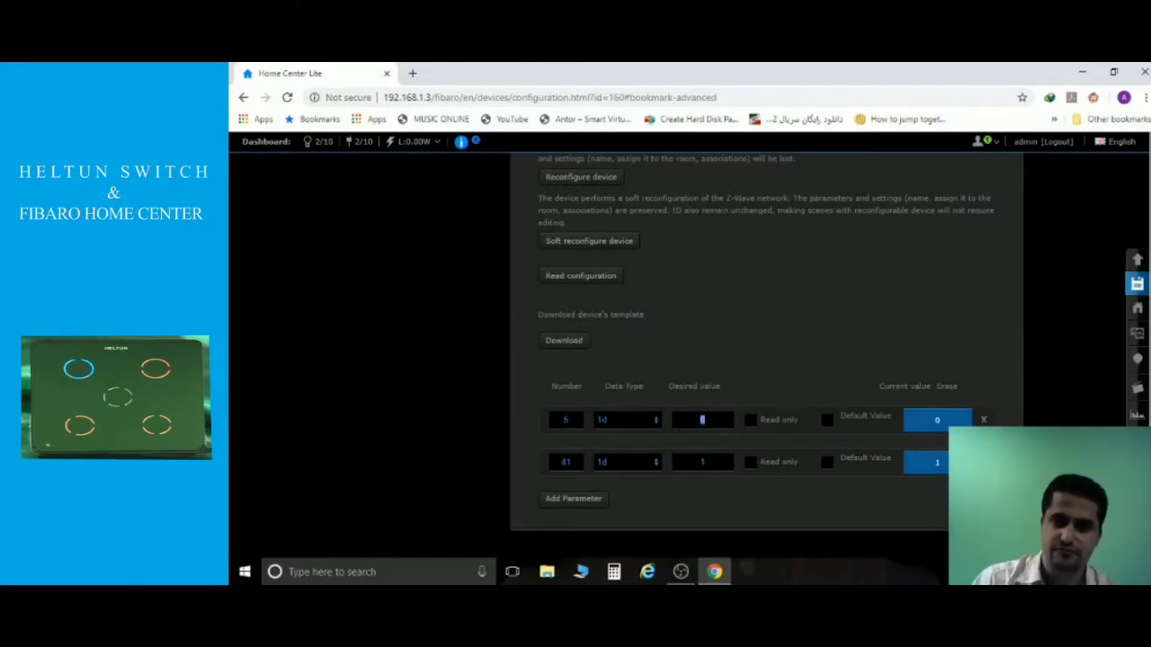
{"action": "type", "text": "7"}
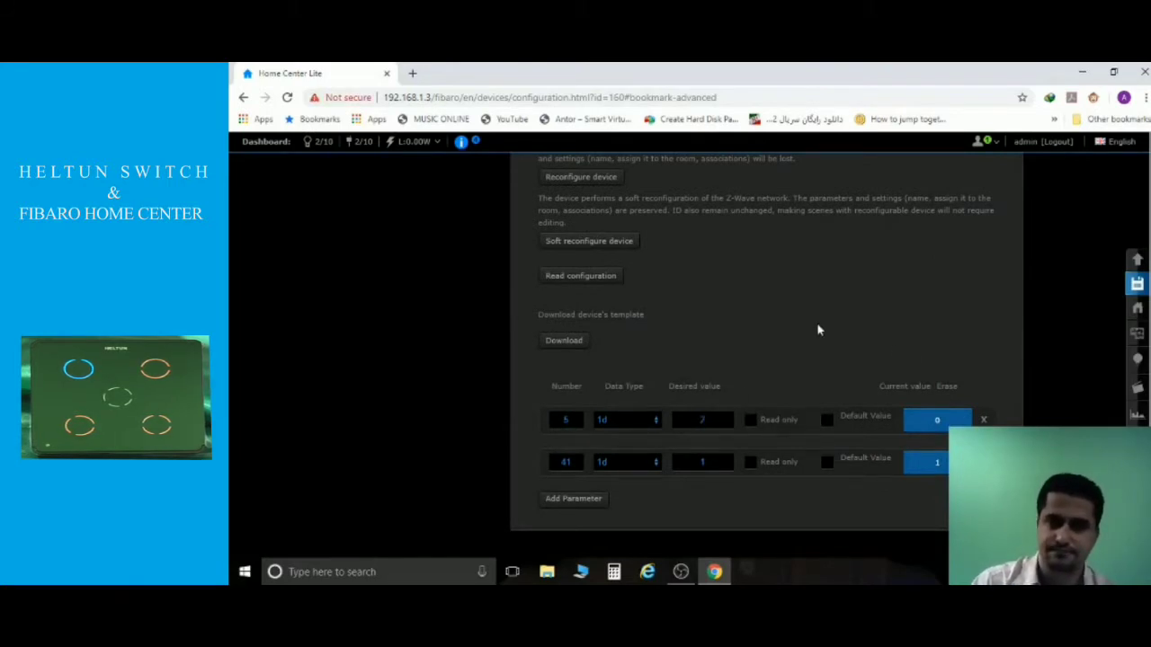
{"action": "left_click", "coordinate": [1139, 286]}
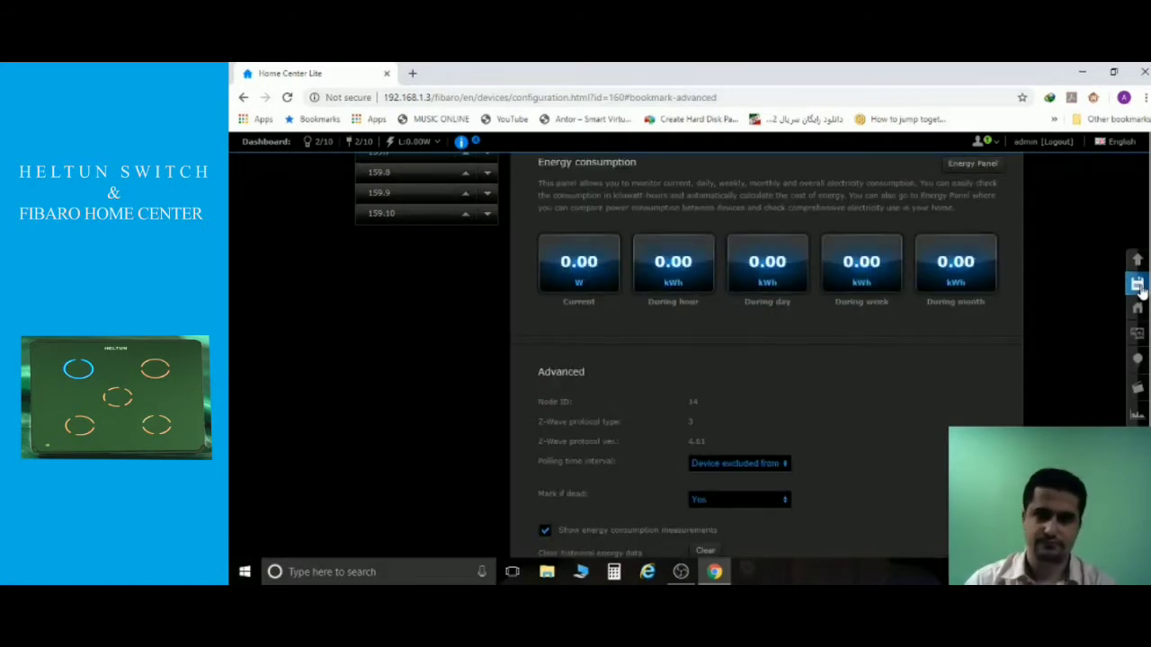
Load the Home Center address 192.168.1.3 in a new browser tab.
{"action": "left_click", "coordinate": [413, 75]}
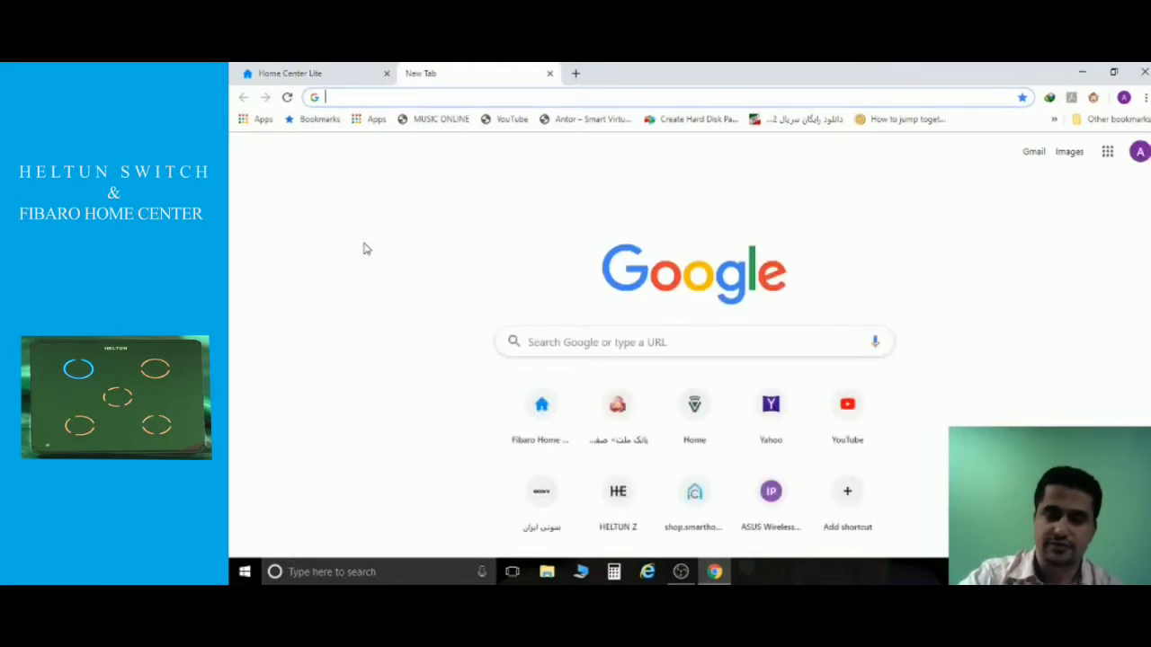
{"action": "type", "text": "192.168.1.3"}
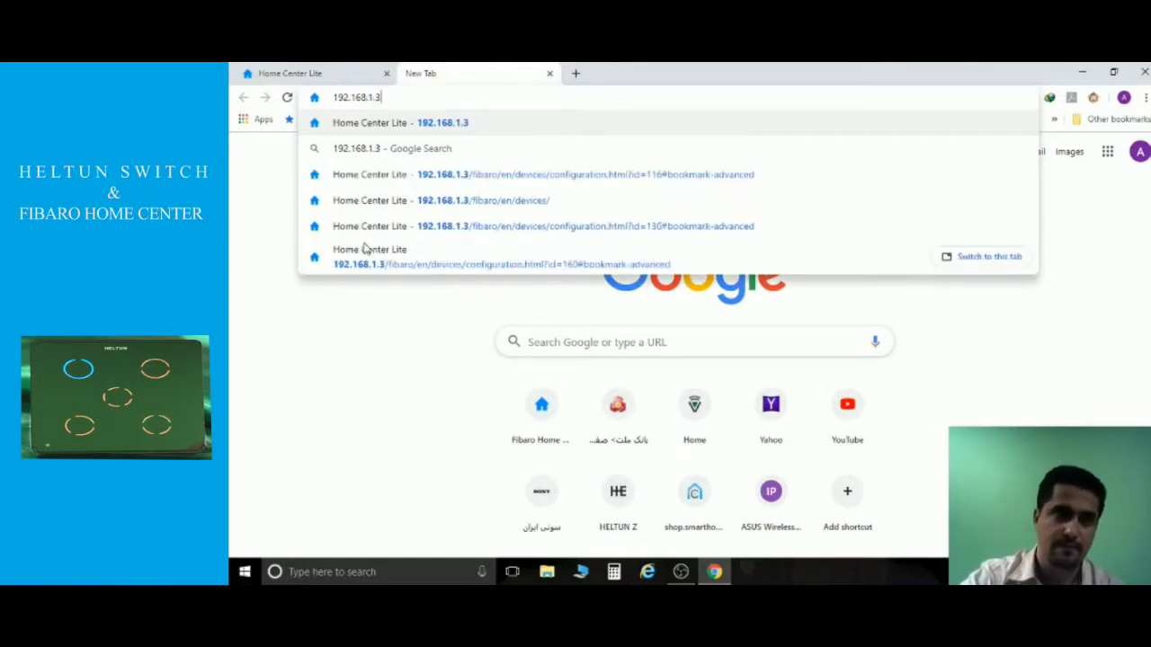
{"action": "key", "text": "Return"}
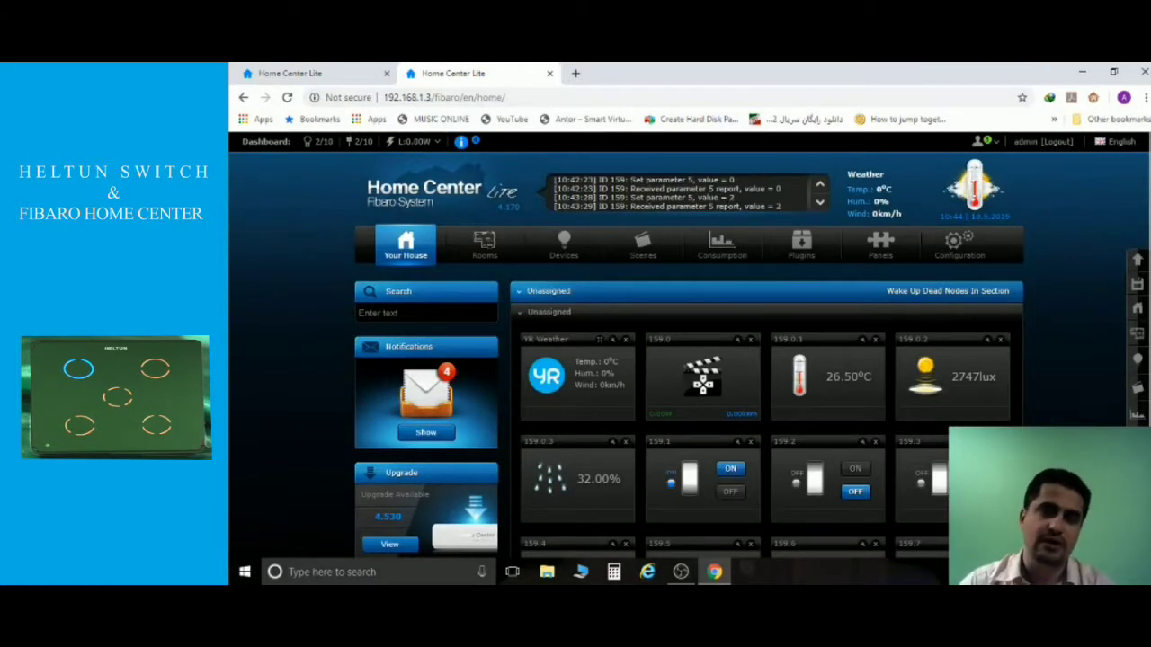
Switch channel 159.10 off, then toggle channel 159.5 on and back off.
{"action": "scroll", "coordinate": [712, 276], "scroll_direction": "down", "scroll_amount": 3}
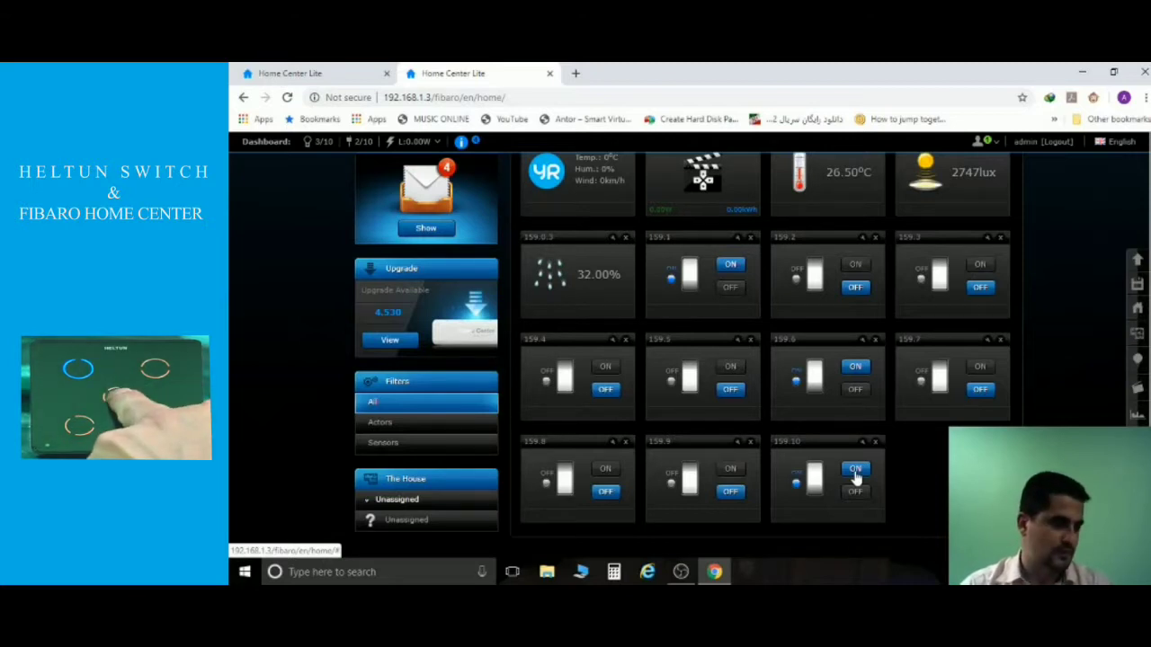
{"action": "left_click", "coordinate": [859, 493]}
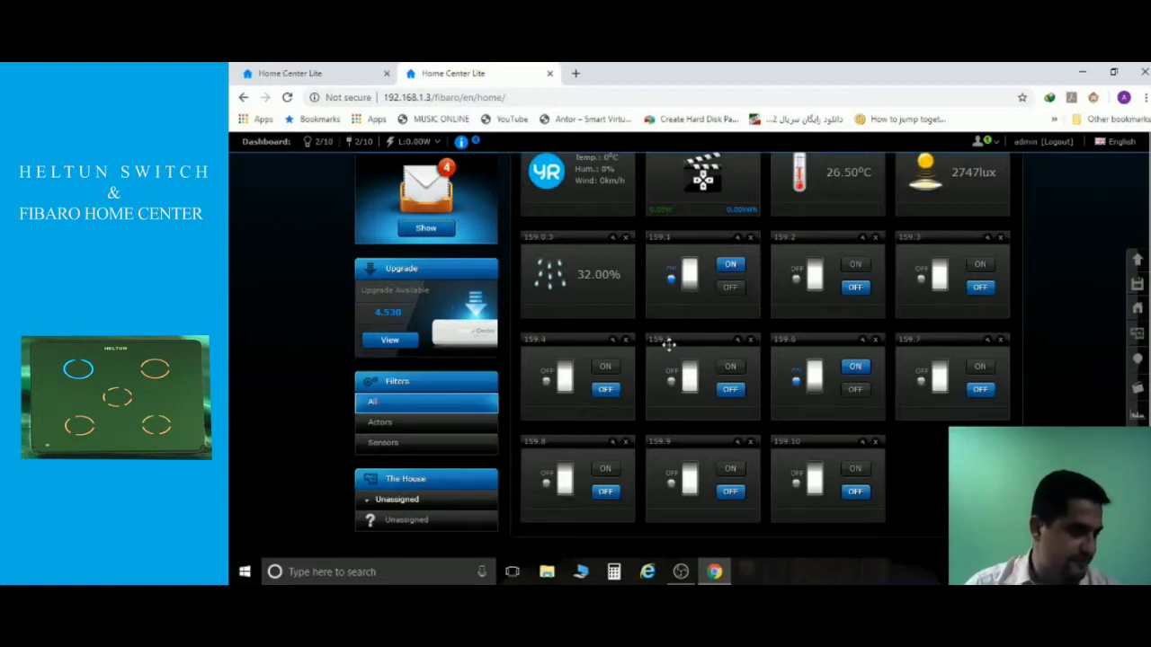
{"action": "left_click", "coordinate": [728, 369]}
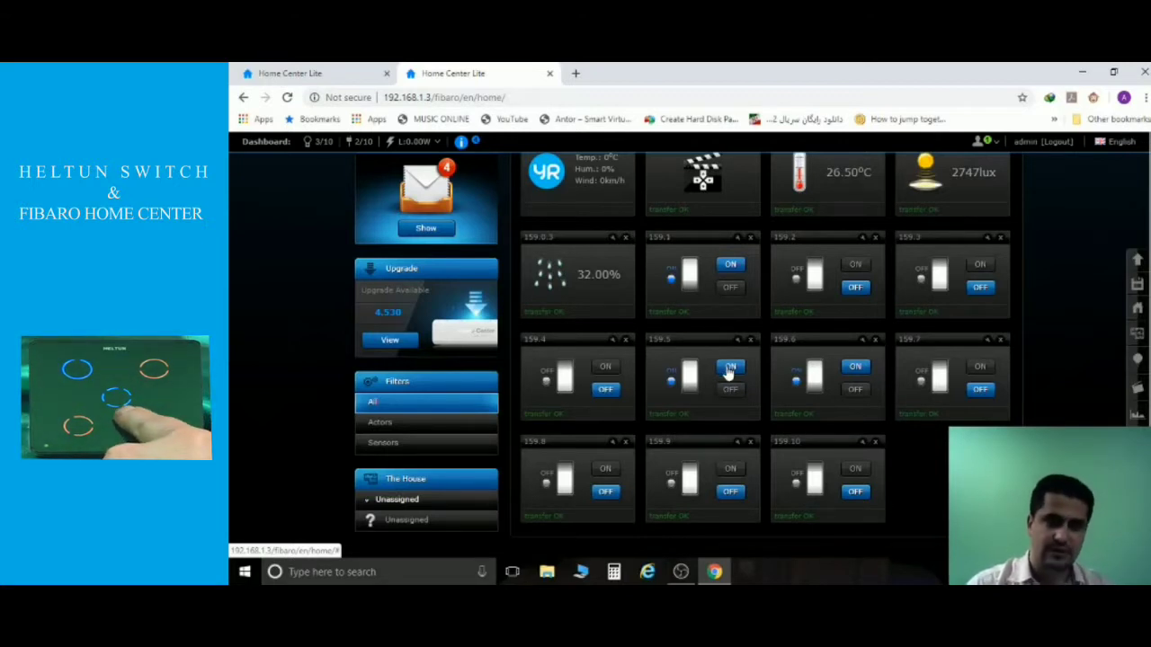
{"action": "left_click", "coordinate": [729, 391]}
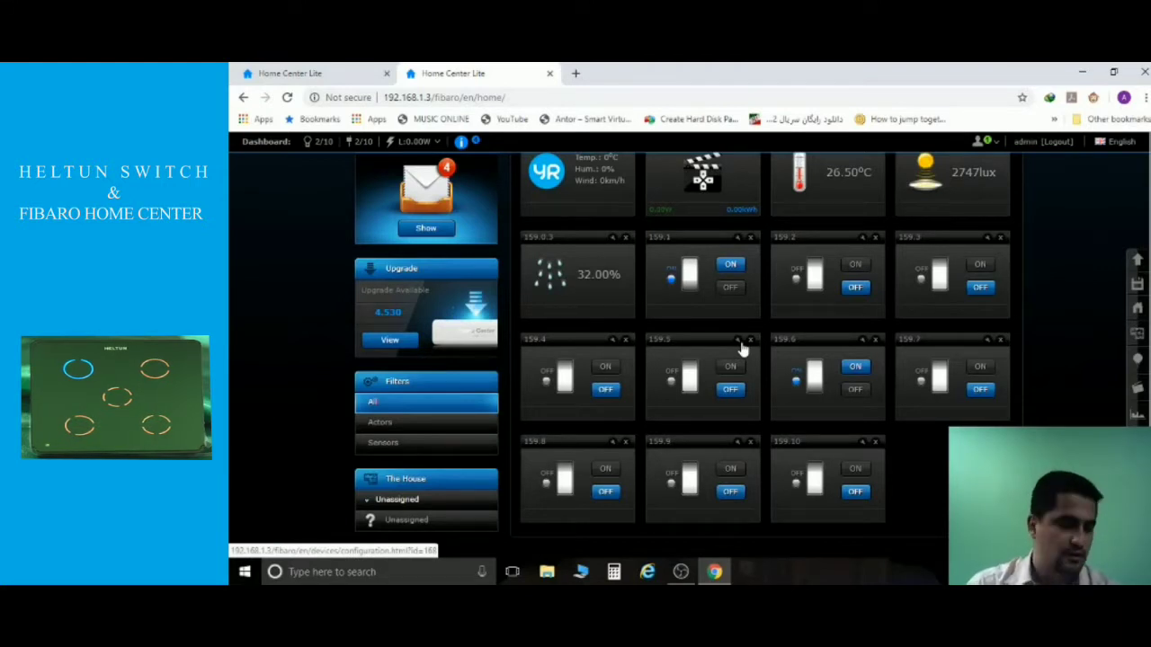
Return to device 159.0's configuration parameters, where parameter 5 reads 2.
{"action": "scroll", "coordinate": [742, 348], "scroll_direction": "up", "scroll_amount": 4}
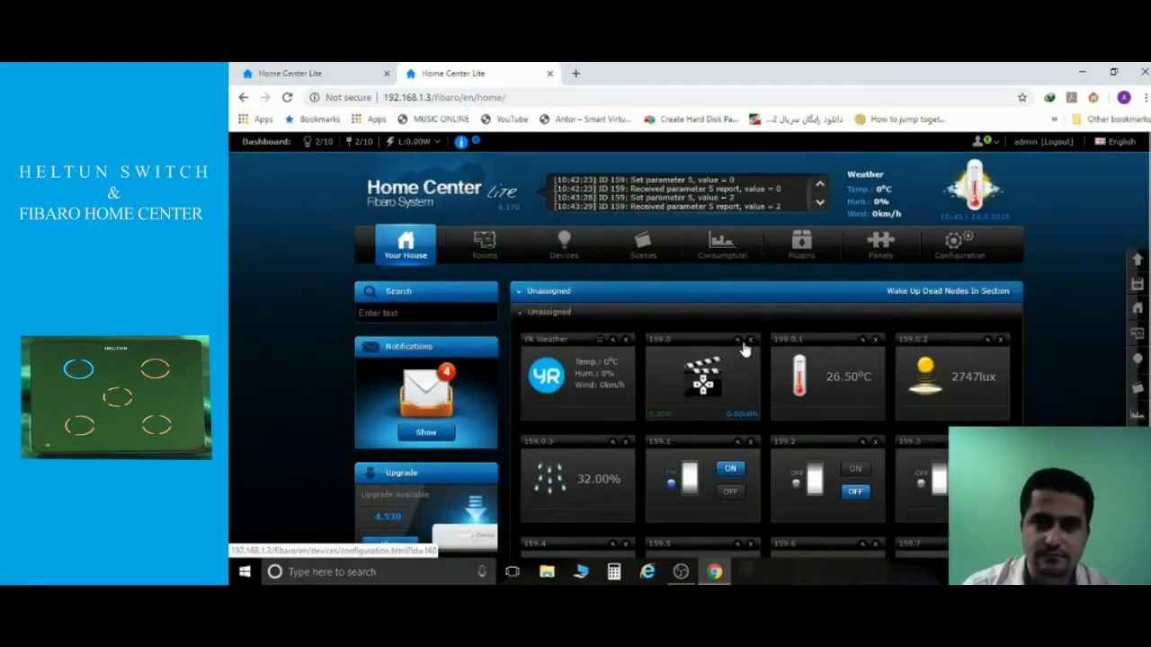
{"action": "left_click", "coordinate": [746, 345]}
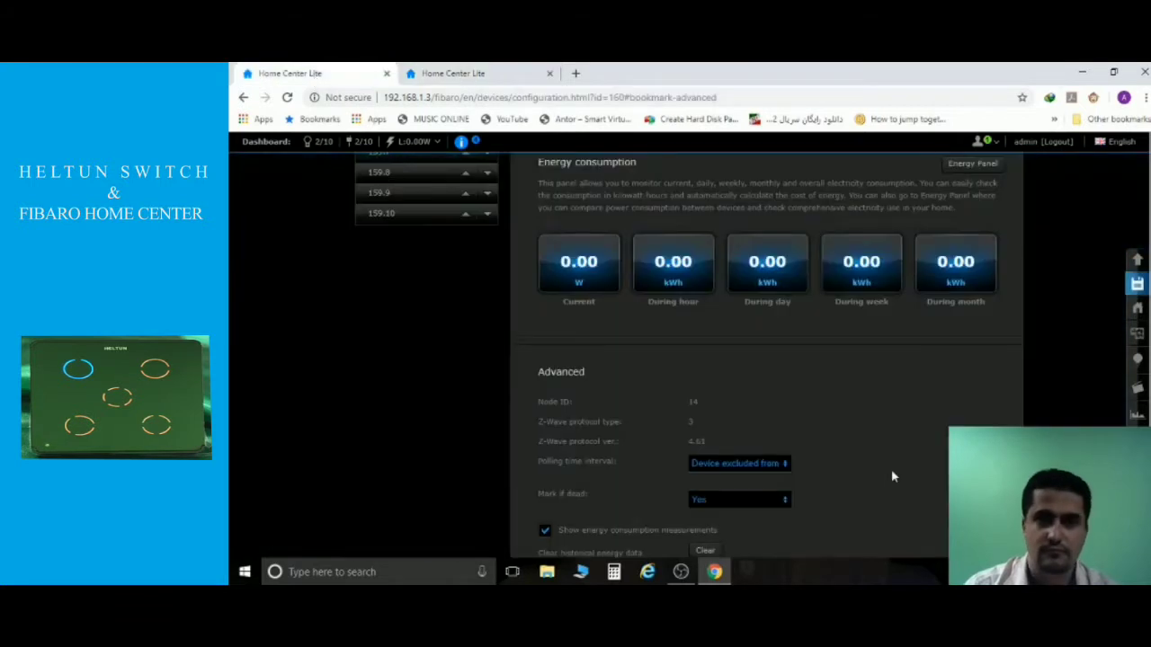
{"action": "scroll", "coordinate": [761, 423], "scroll_direction": "down", "scroll_amount": 7}
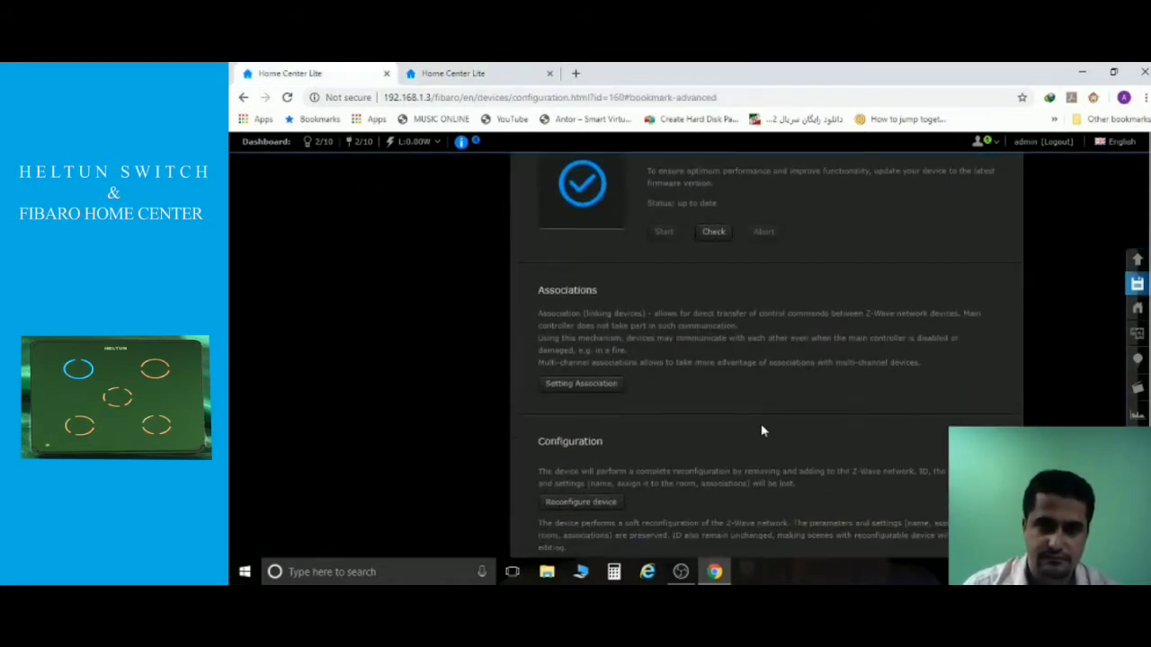
{"action": "scroll", "coordinate": [760, 423], "scroll_direction": "down", "scroll_amount": 2}
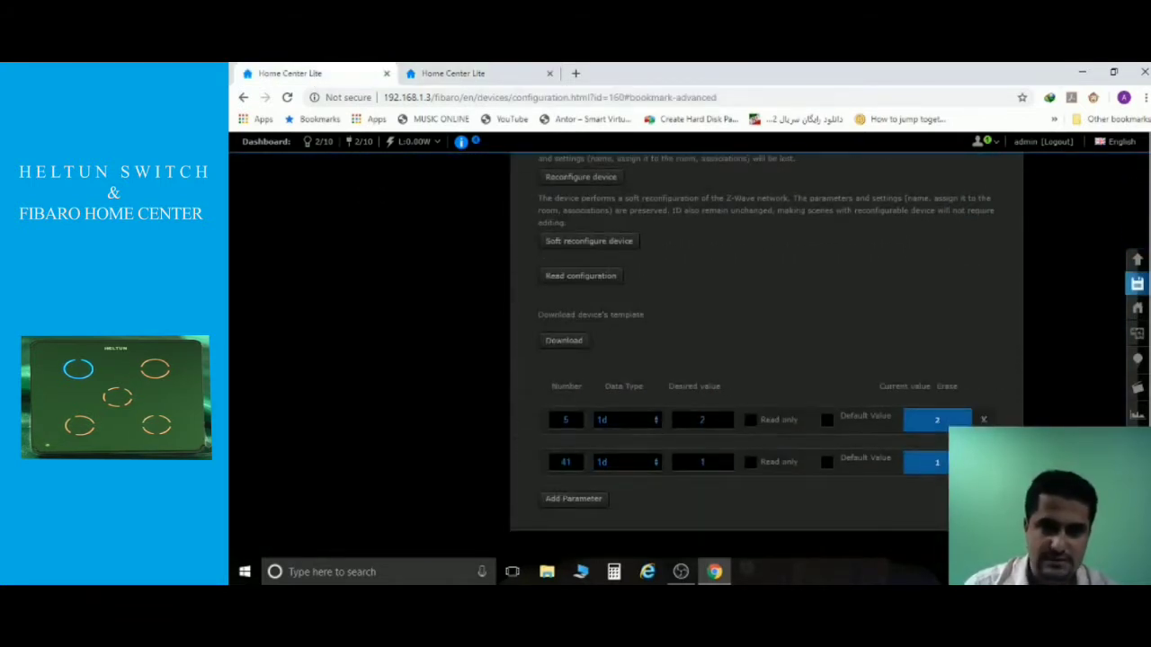
Set parameter 5's desired value to 0 and save it to the switch.
{"action": "type", "text": "0"}
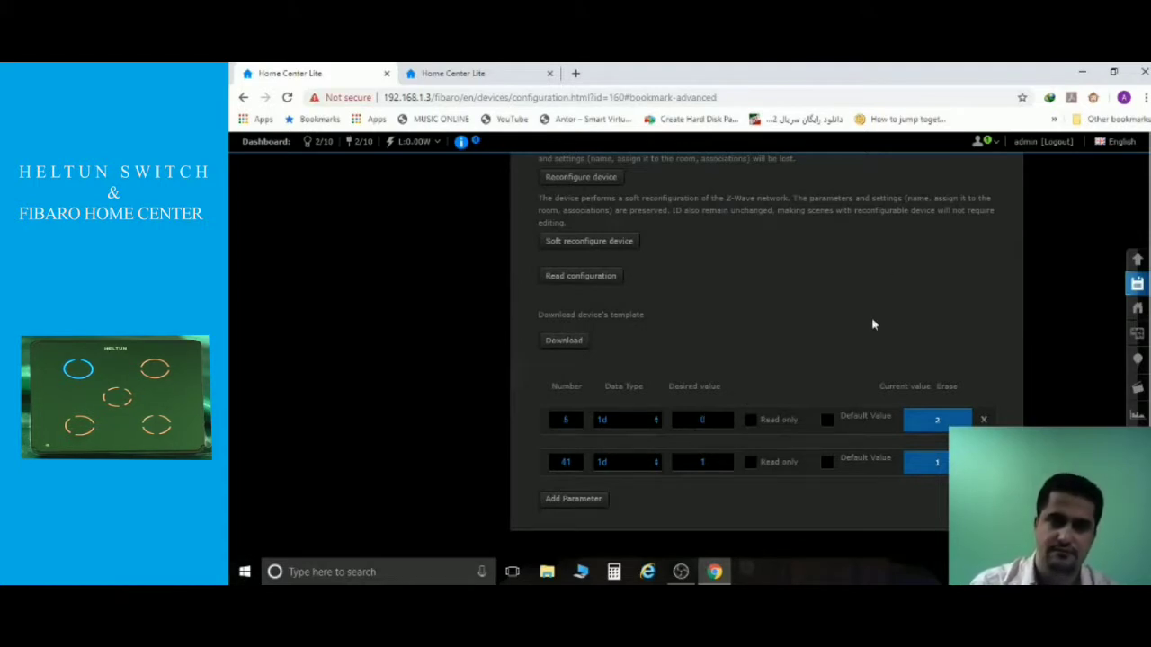
{"action": "left_click", "coordinate": [1137, 286]}
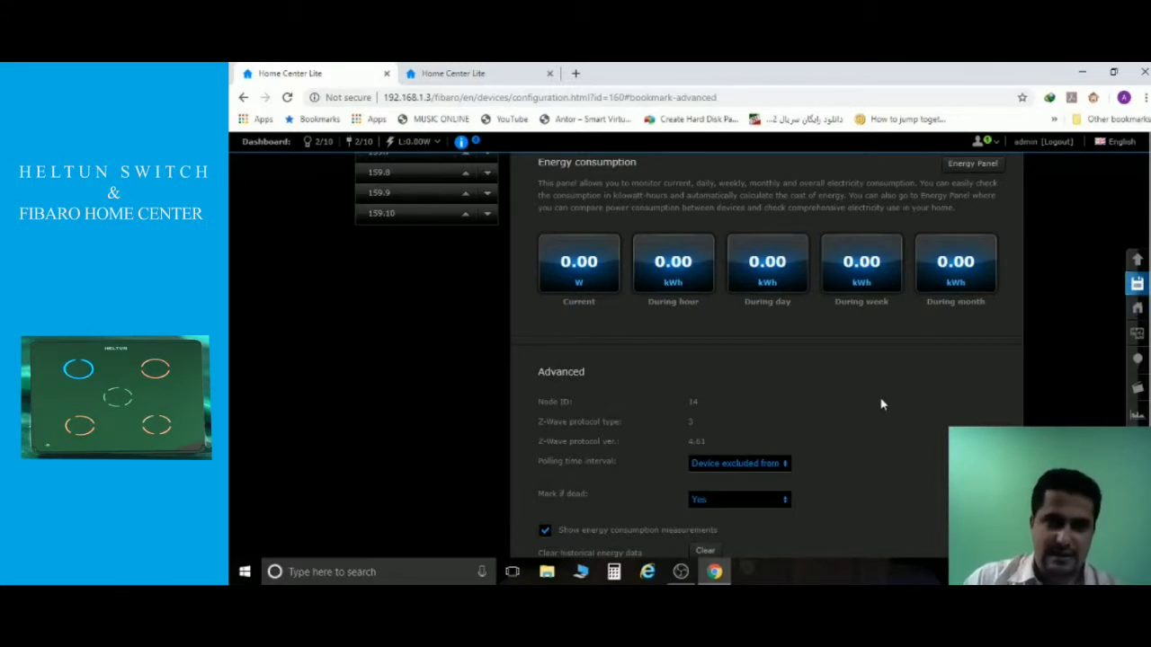
Add a blank third parameter row below parameters 5 and 41.
{"action": "scroll", "coordinate": [882, 405], "scroll_direction": "down", "scroll_amount": 1}
{"action": "scroll", "coordinate": [887, 402], "scroll_direction": "down", "scroll_amount": 10}
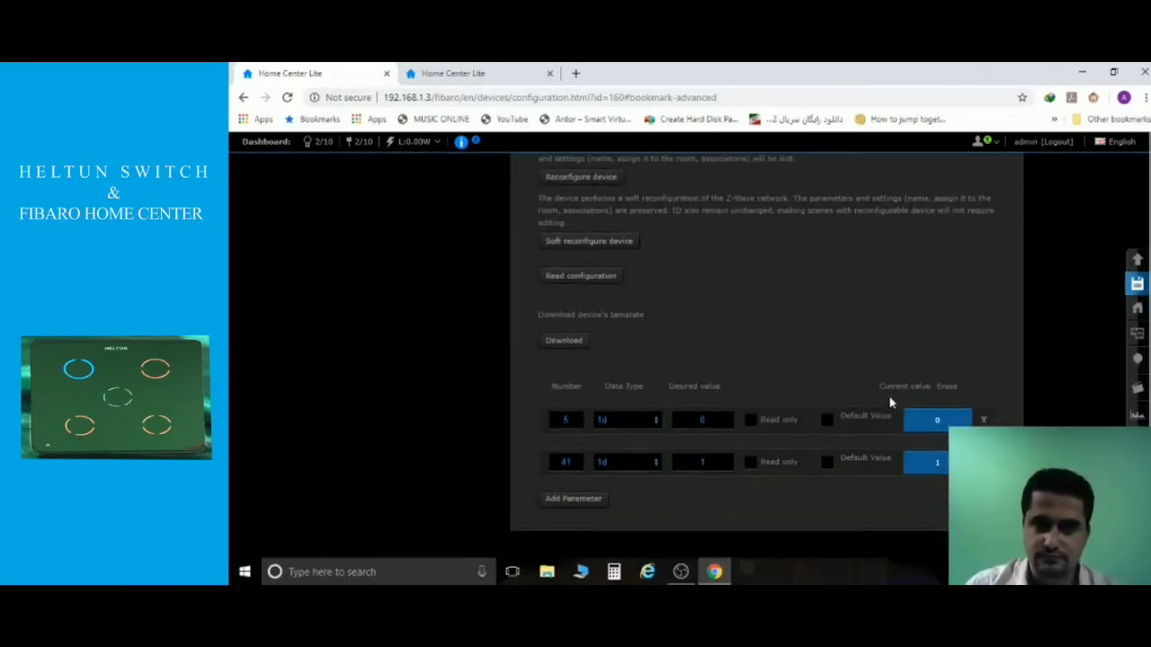
{"action": "left_click", "coordinate": [572, 500]}
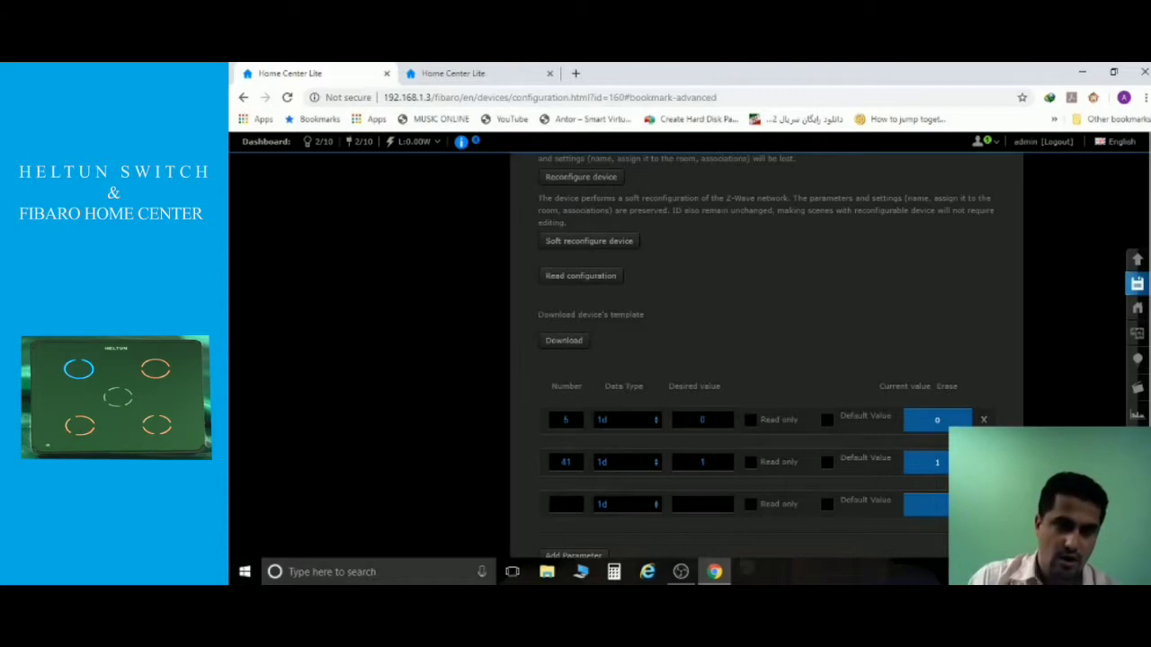
Enter parameter 8 with desired value 1 in the new row and save it.
{"action": "left_click", "coordinate": [566, 504]}
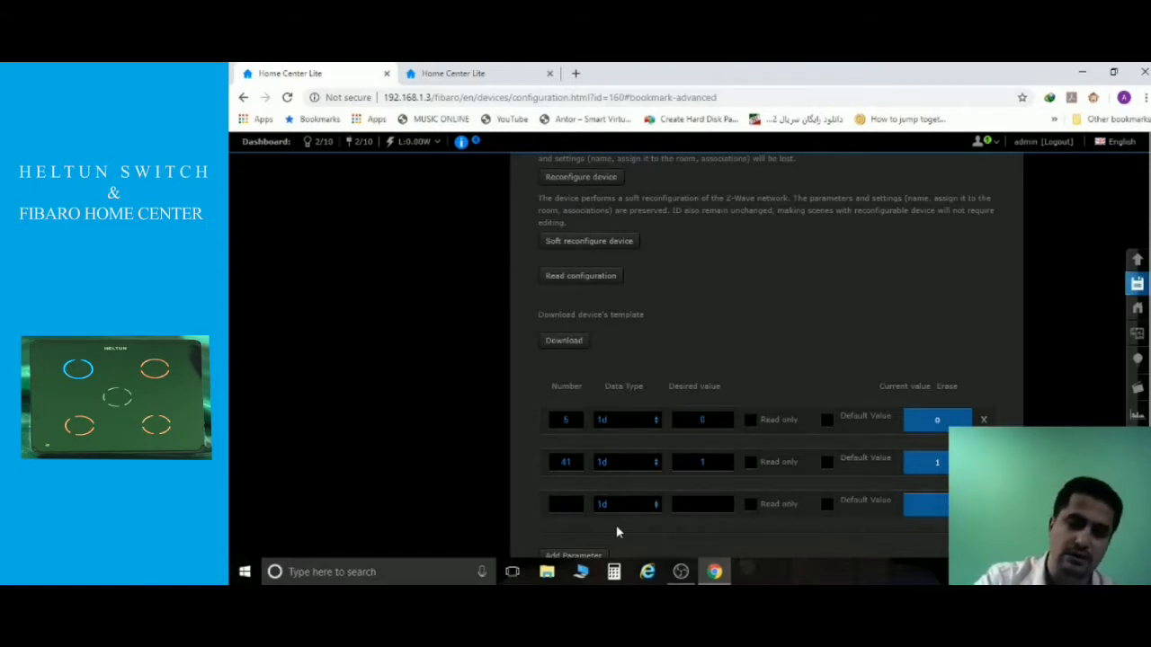
{"action": "type", "text": "8"}
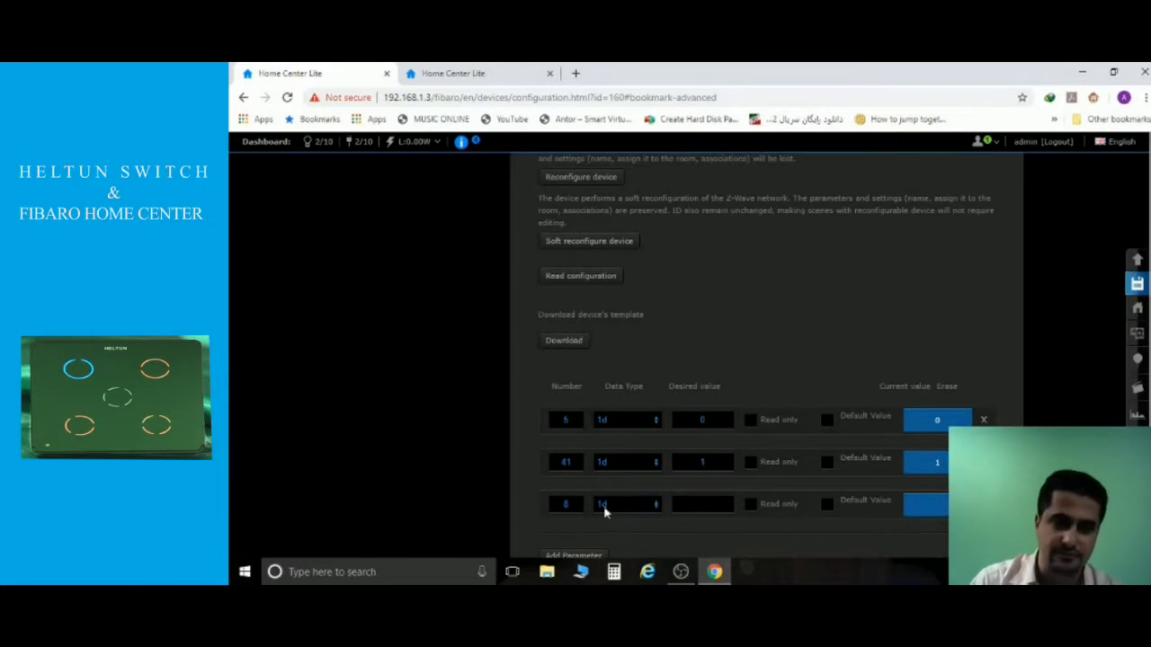
{"action": "key", "text": "Tab"}
{"action": "key", "text": "Tab"}
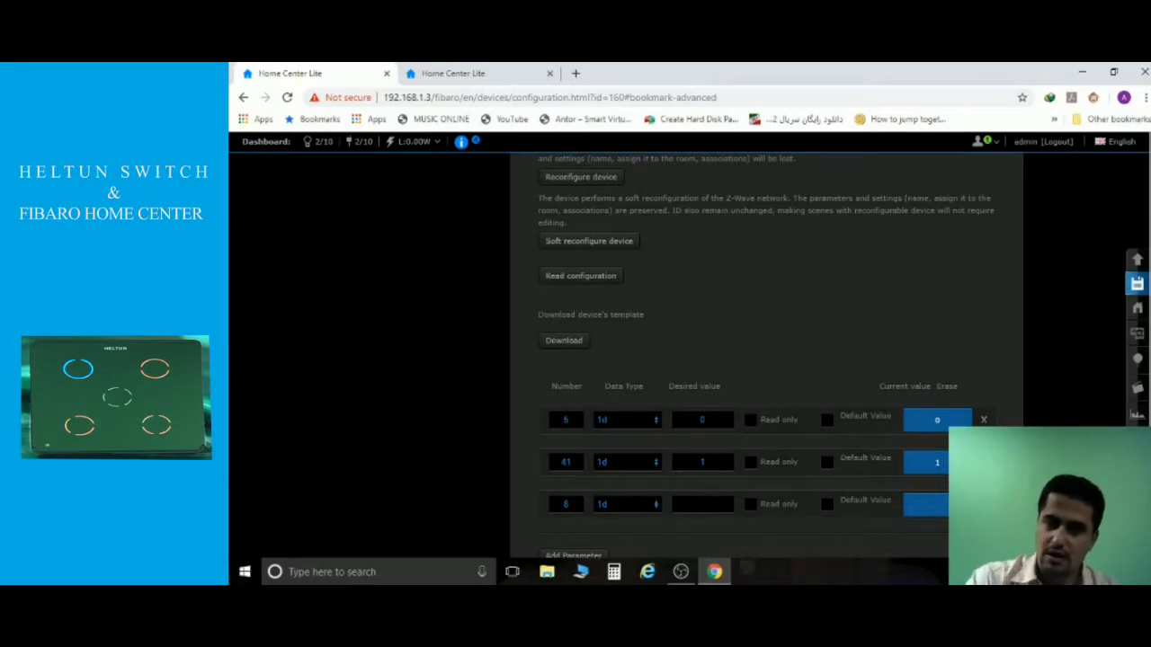
{"action": "type", "text": "1"}
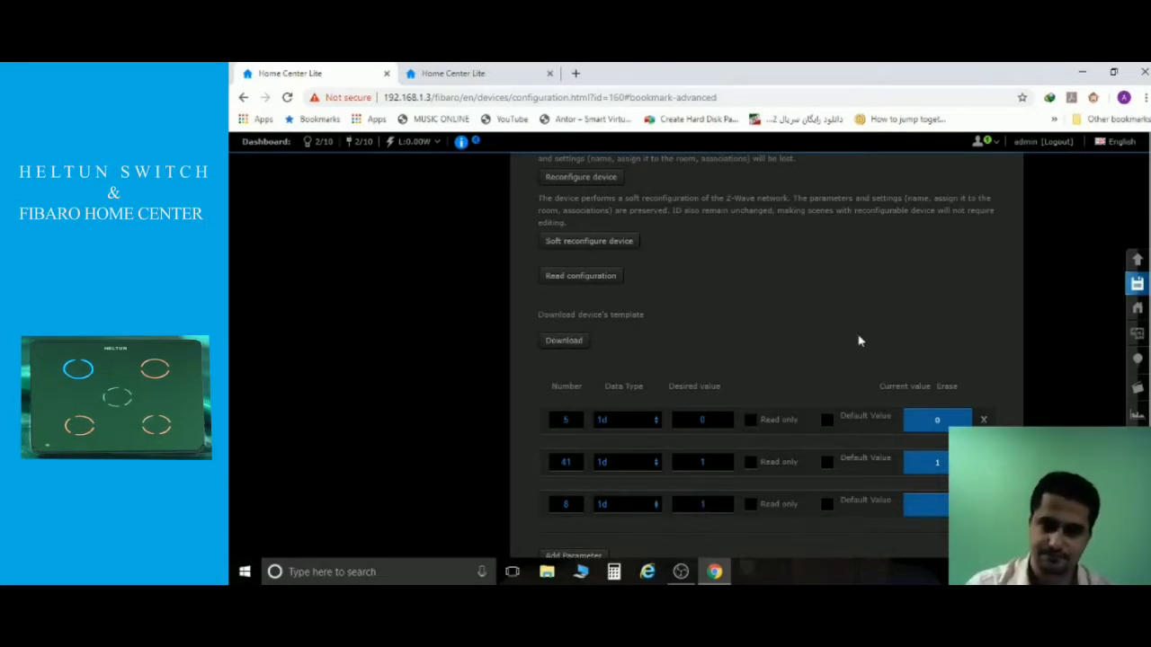
{"action": "left_click", "coordinate": [1138, 284]}
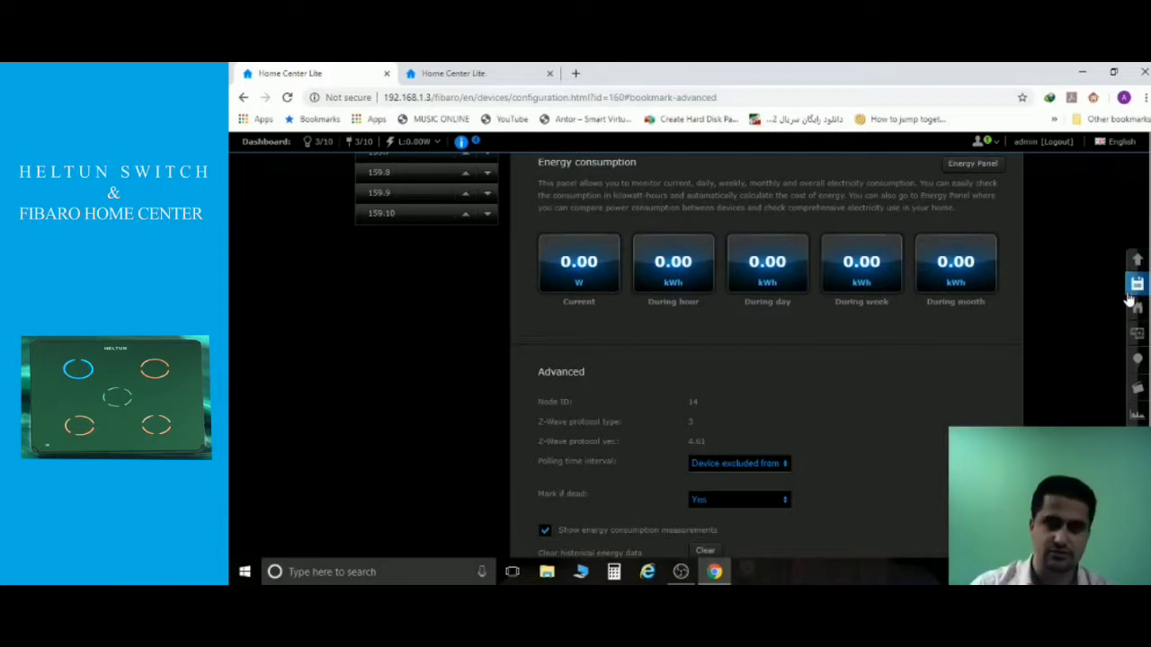
Show switch tiles 159.1–159.10 in the dashboard's second browser tab.
{"action": "left_click", "coordinate": [520, 77]}
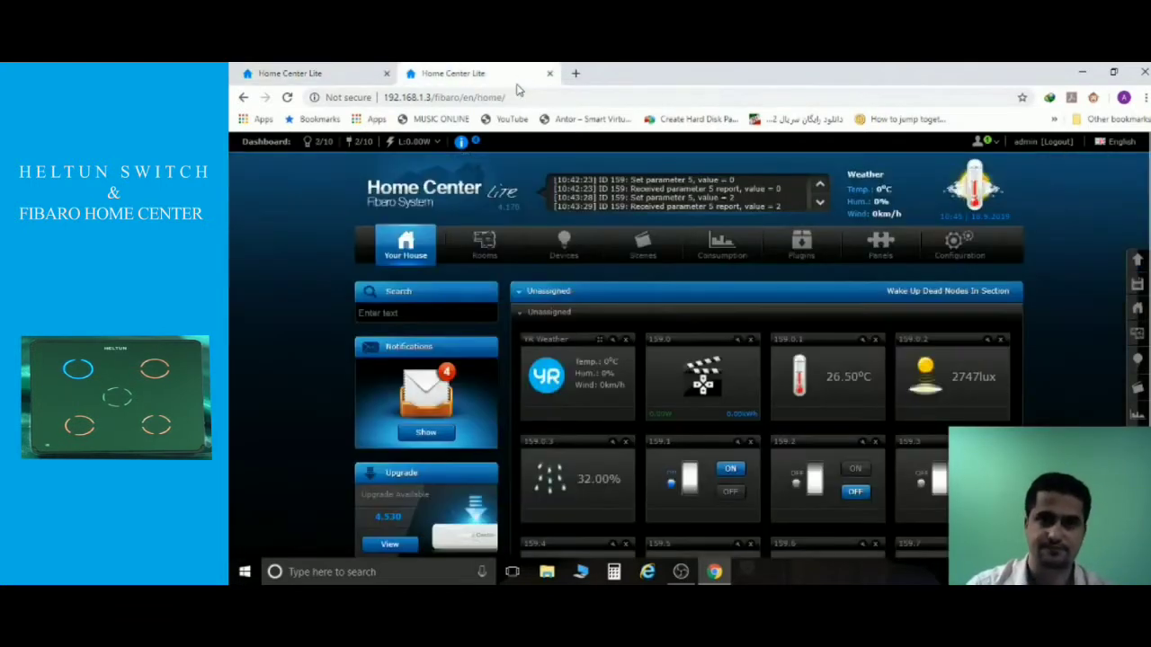
{"action": "scroll", "coordinate": [667, 315], "scroll_direction": "down", "scroll_amount": 3}
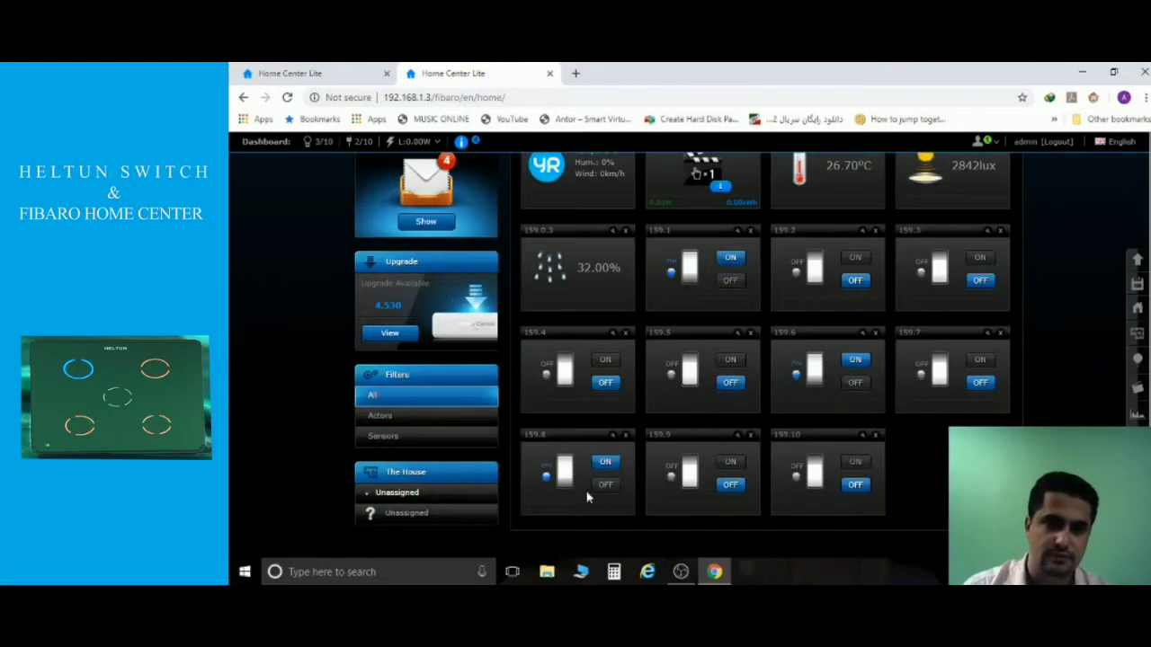
Toggle switches 159.6 and 159.8 on and off repeatedly, leaving both off.
{"action": "left_click", "coordinate": [855, 384]}
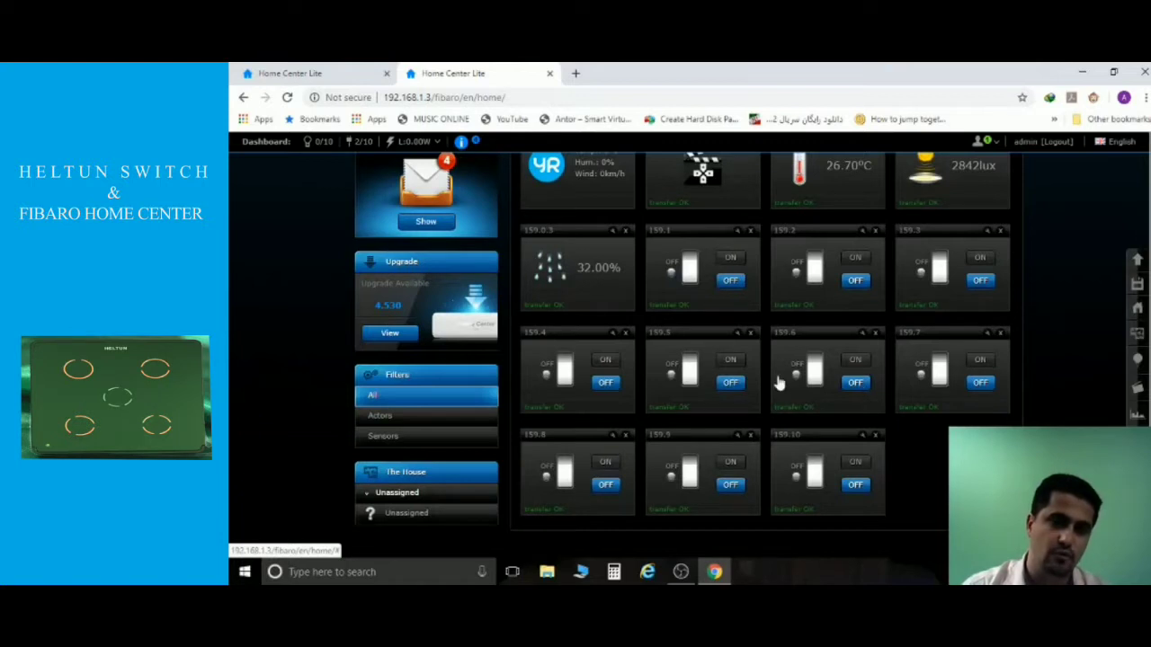
{"action": "left_click", "coordinate": [605, 464]}
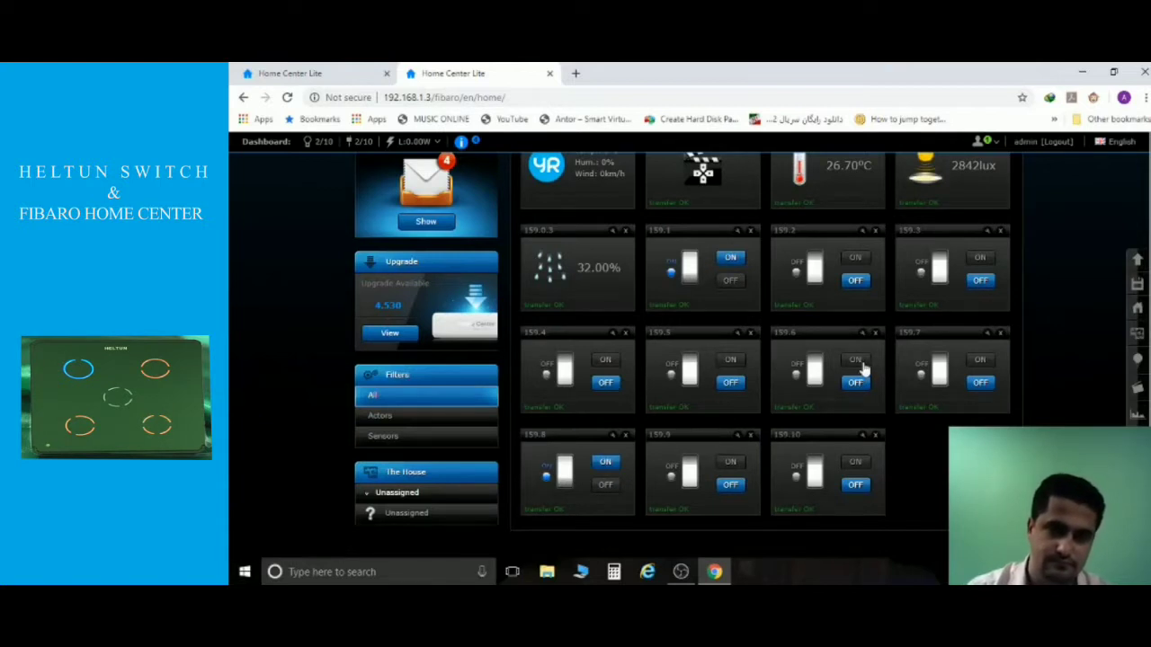
{"action": "left_click", "coordinate": [859, 363]}
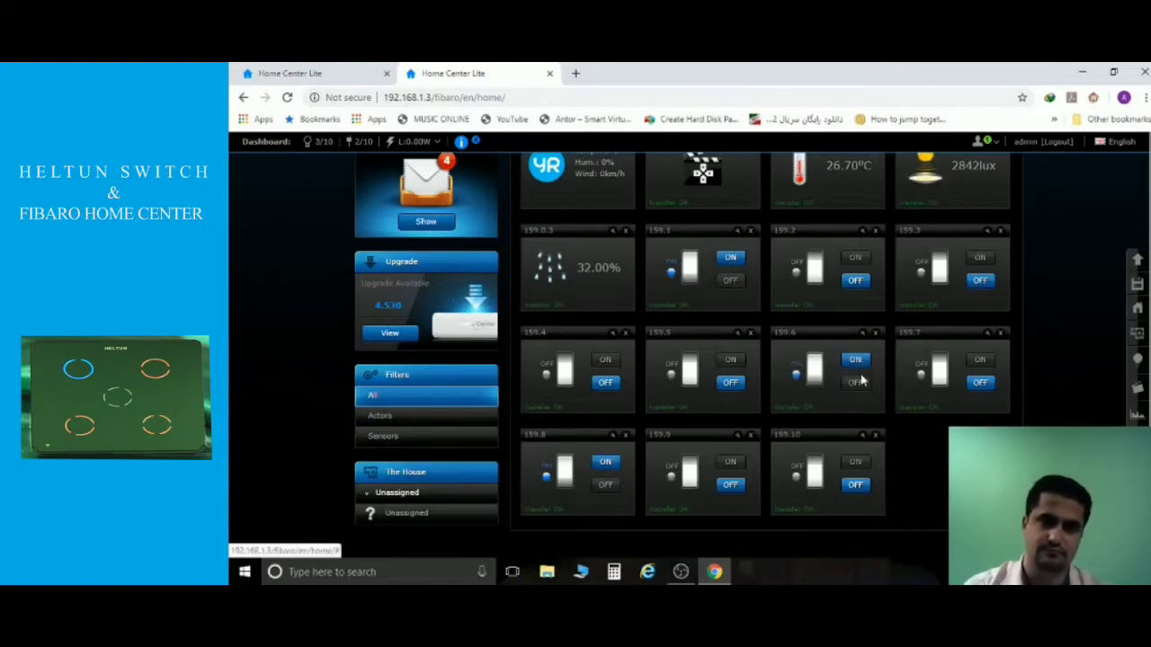
{"action": "left_click", "coordinate": [854, 383]}
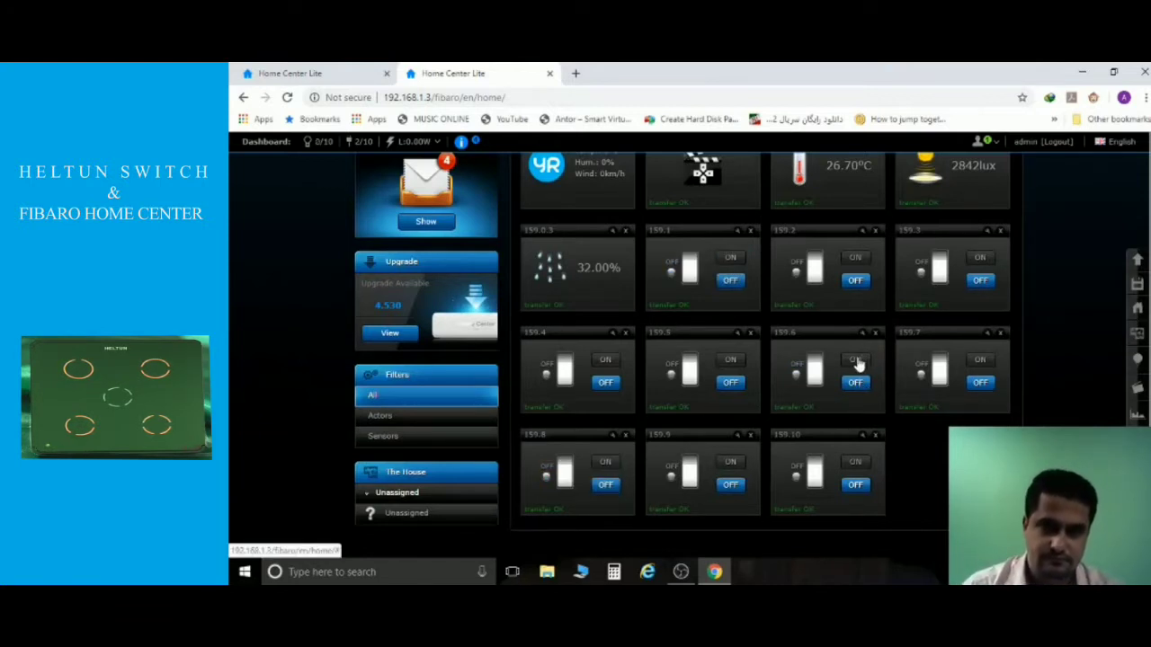
{"action": "left_click", "coordinate": [855, 360]}
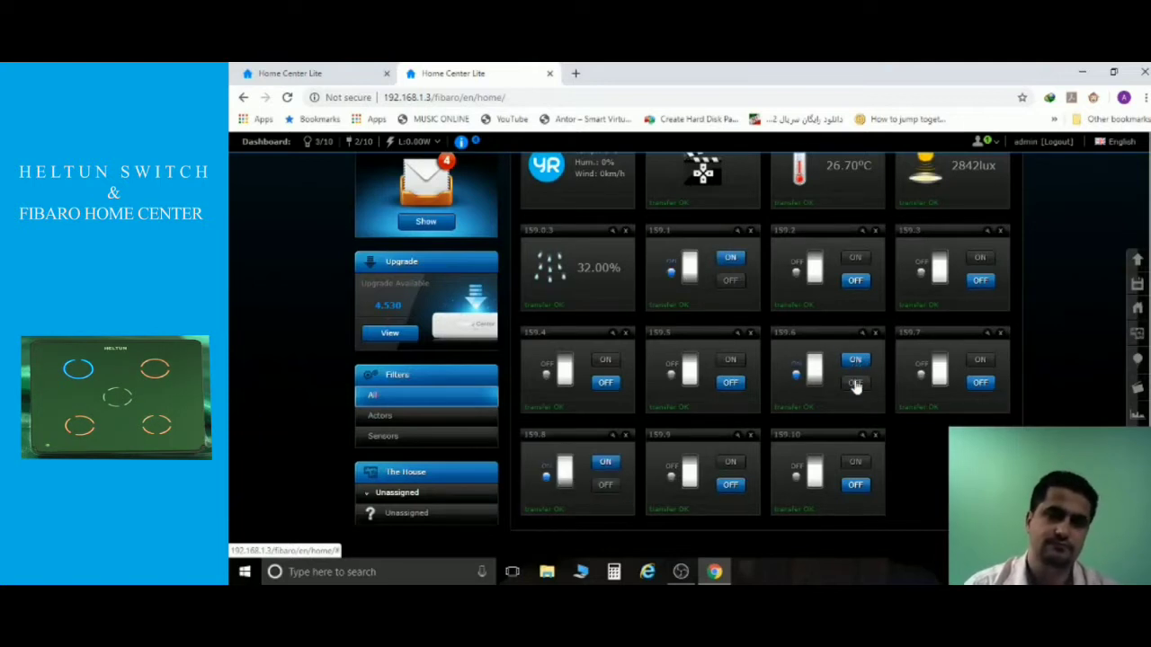
{"action": "left_click", "coordinate": [855, 385]}
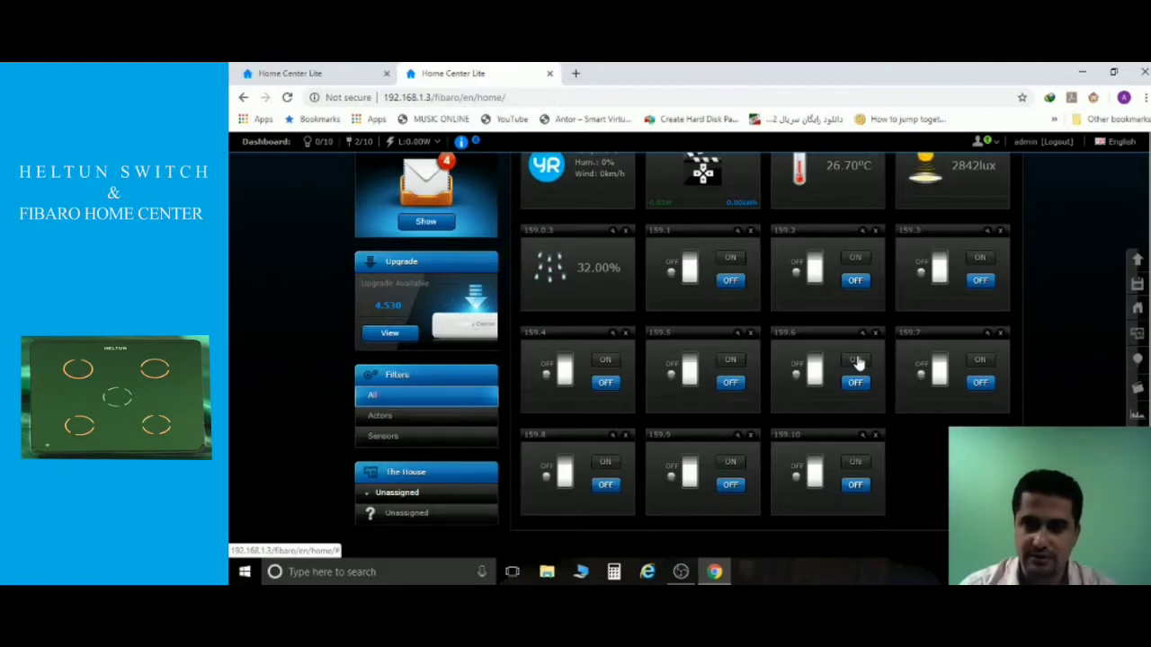
{"action": "left_click", "coordinate": [857, 360]}
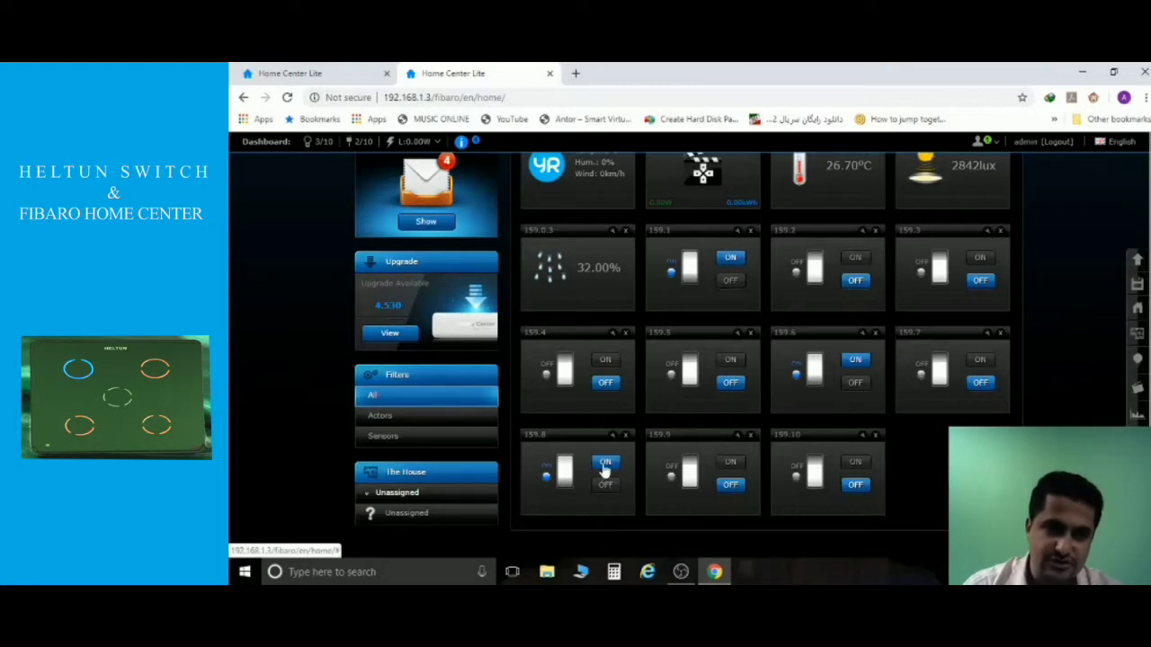
{"action": "left_click", "coordinate": [855, 385]}
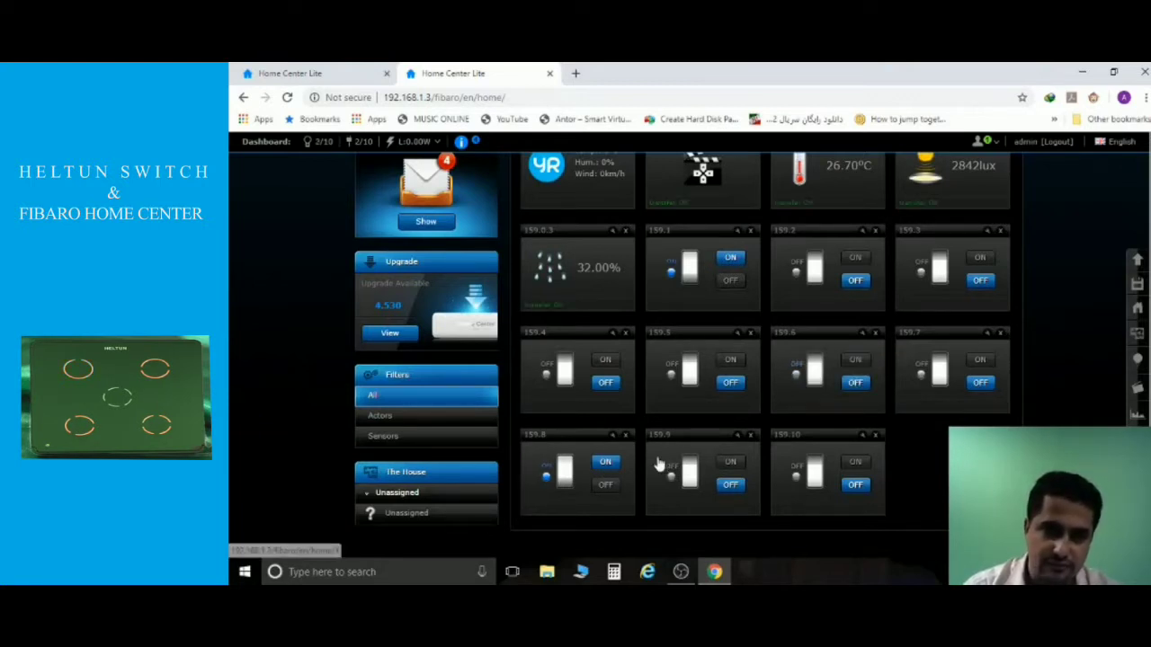
{"action": "left_click", "coordinate": [606, 486]}
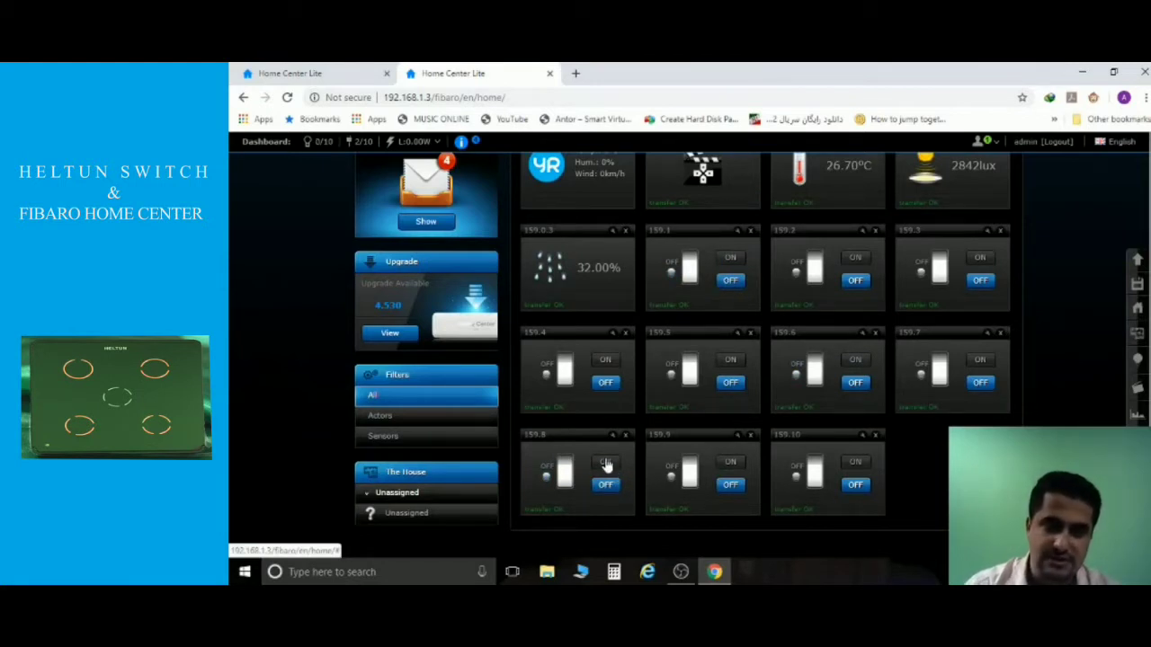
{"action": "left_click", "coordinate": [606, 463]}
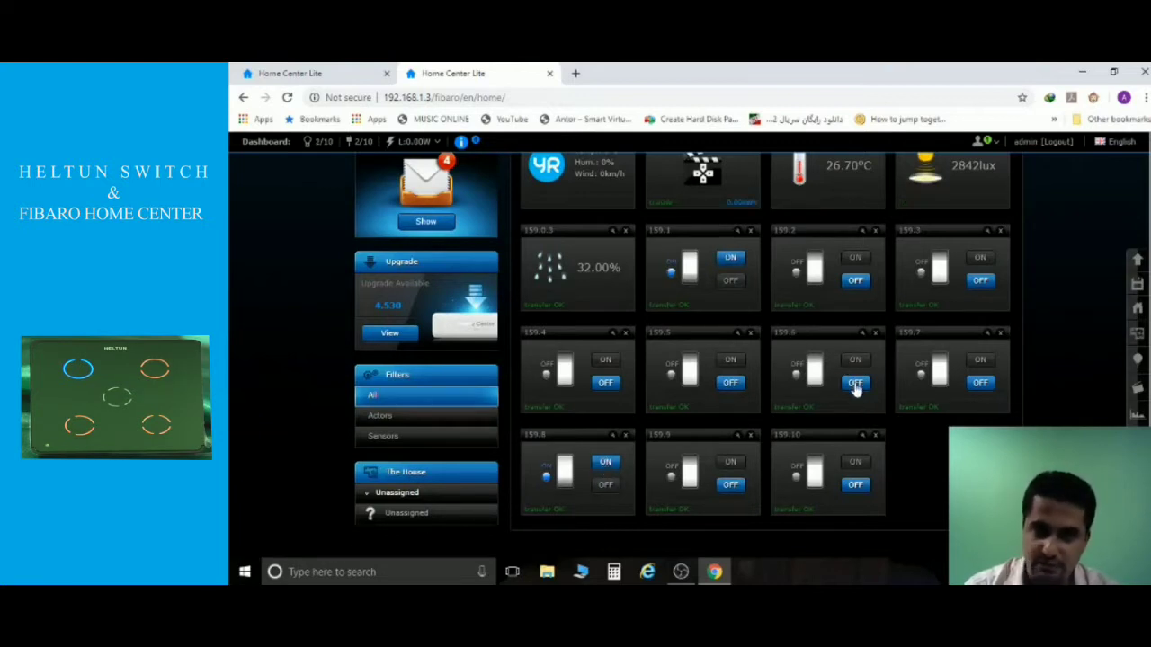
{"action": "left_click", "coordinate": [605, 487]}
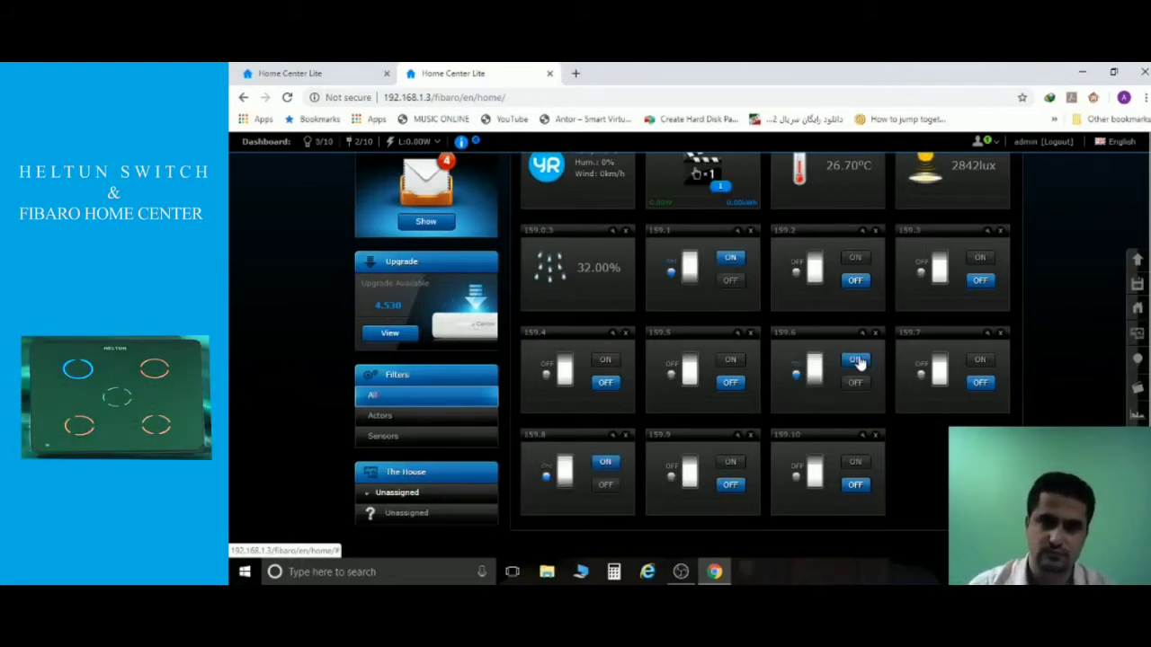
Turn channel 159.1 off, then switch channel 159.5 on and back off.
{"action": "left_click", "coordinate": [730, 281]}
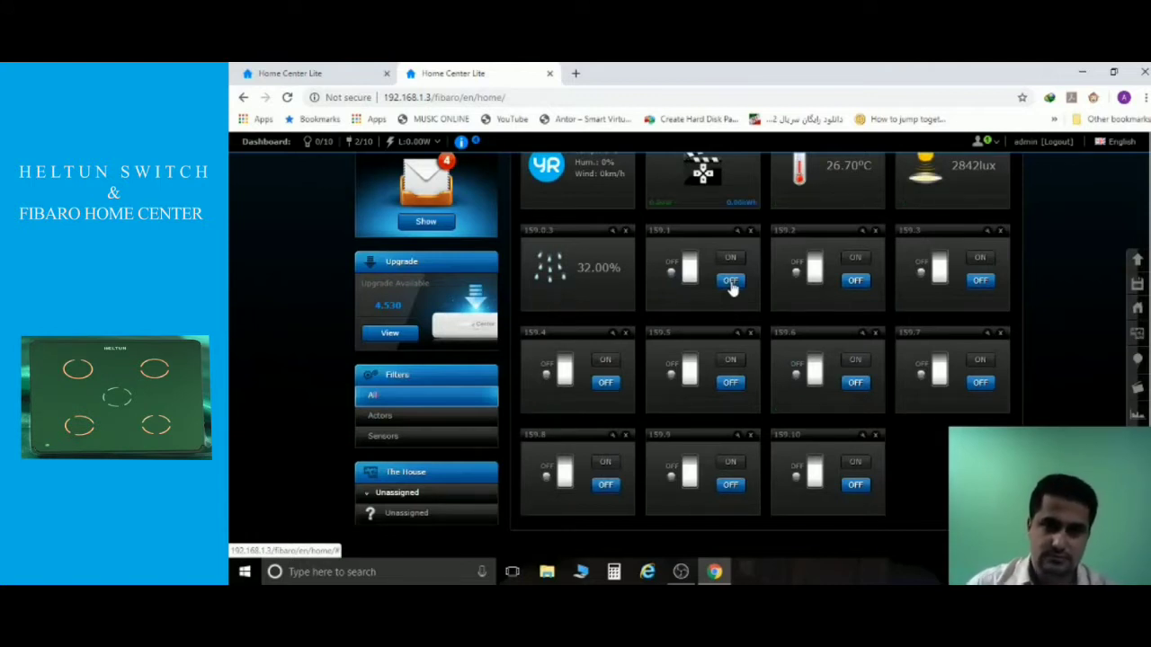
{"action": "left_click", "coordinate": [729, 362]}
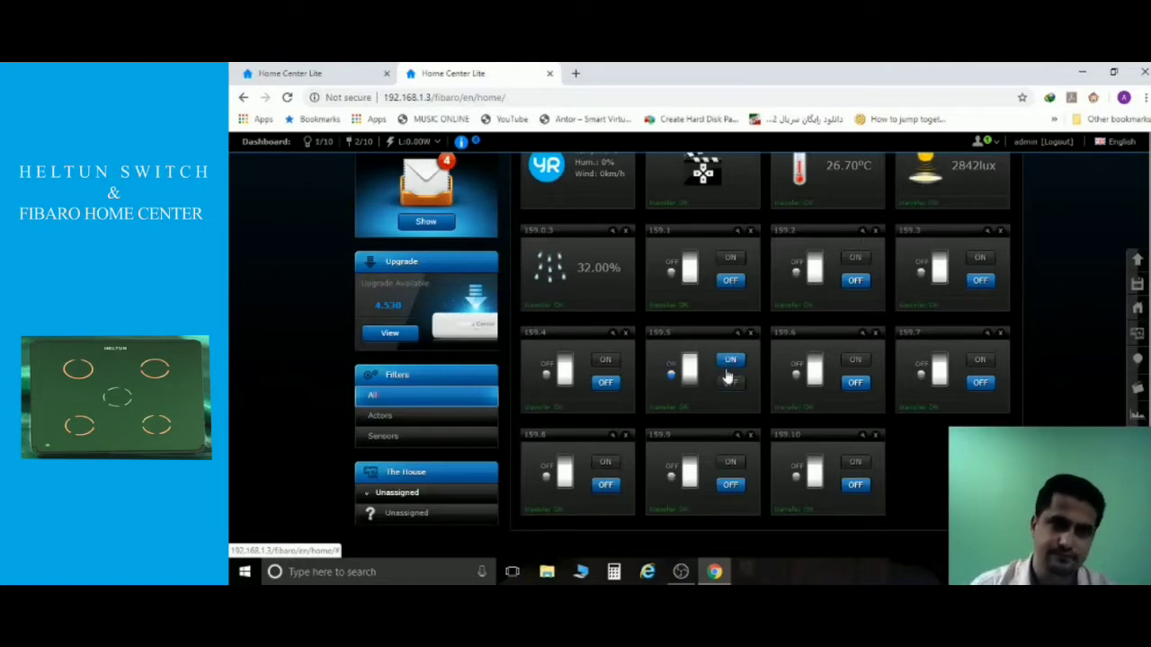
{"action": "left_click", "coordinate": [730, 384]}
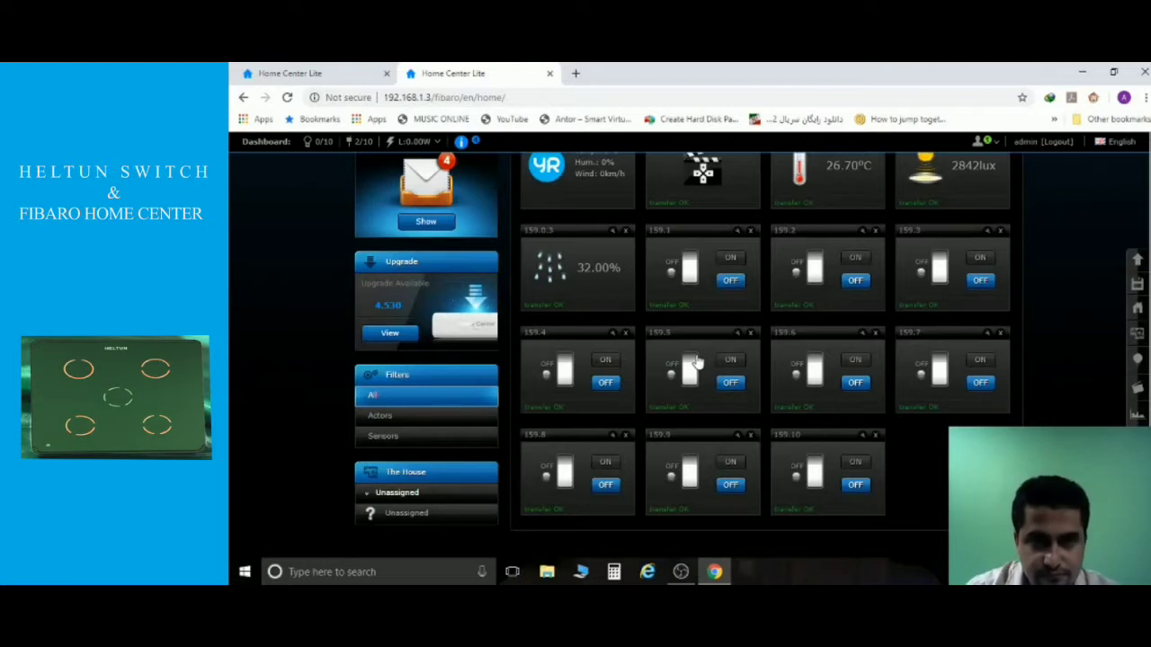
Cycle channel 159.3 on and off several times to test its relay.
{"action": "left_click", "coordinate": [979, 260]}
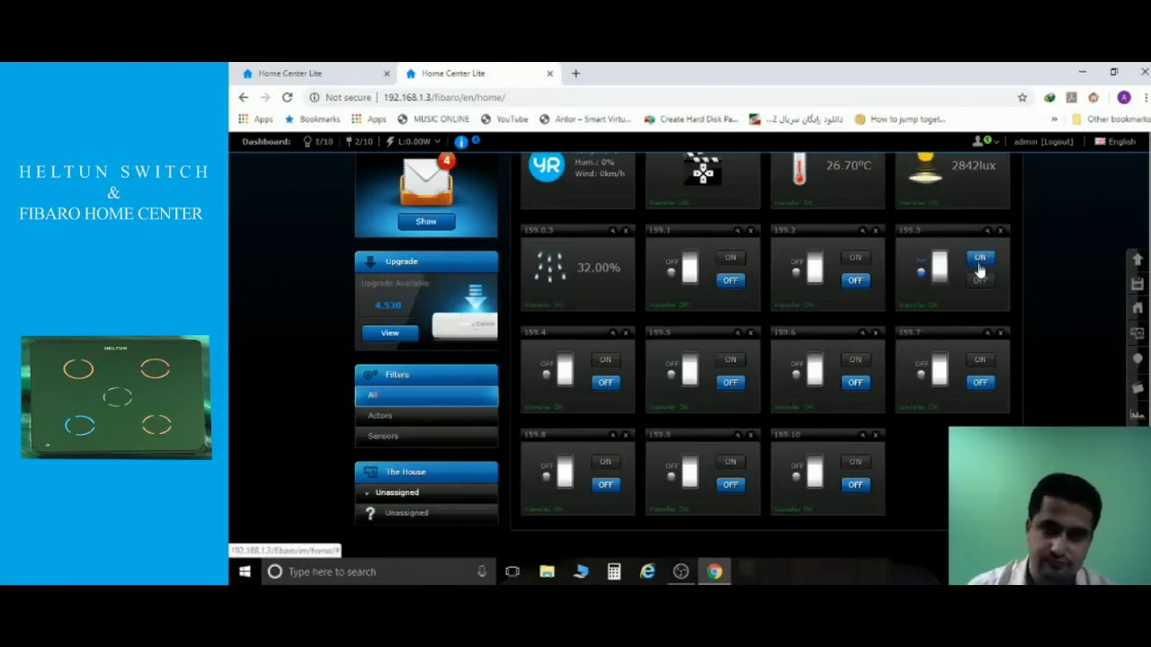
{"action": "left_click", "coordinate": [979, 282]}
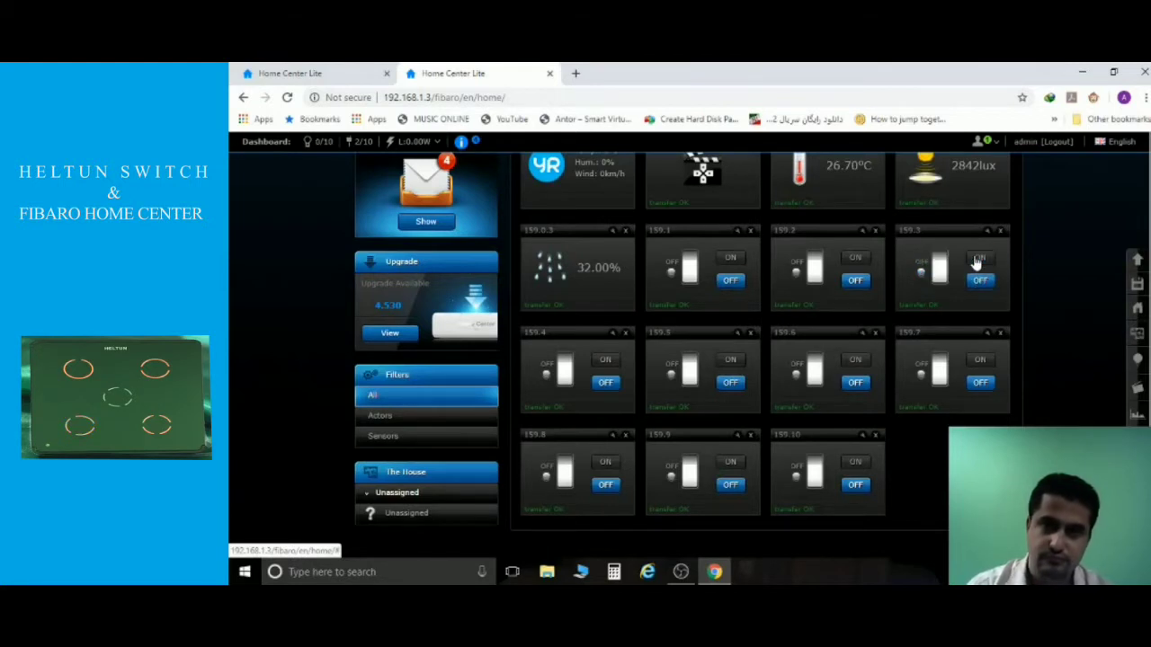
{"action": "left_click", "coordinate": [977, 261]}
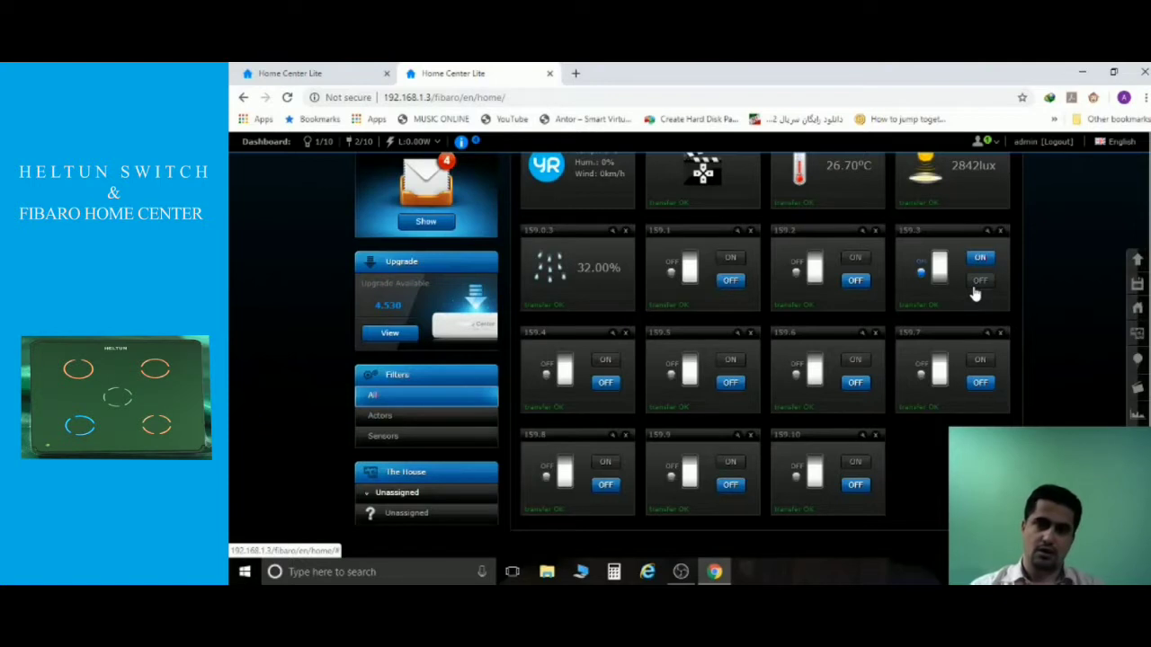
{"action": "left_click", "coordinate": [976, 294]}
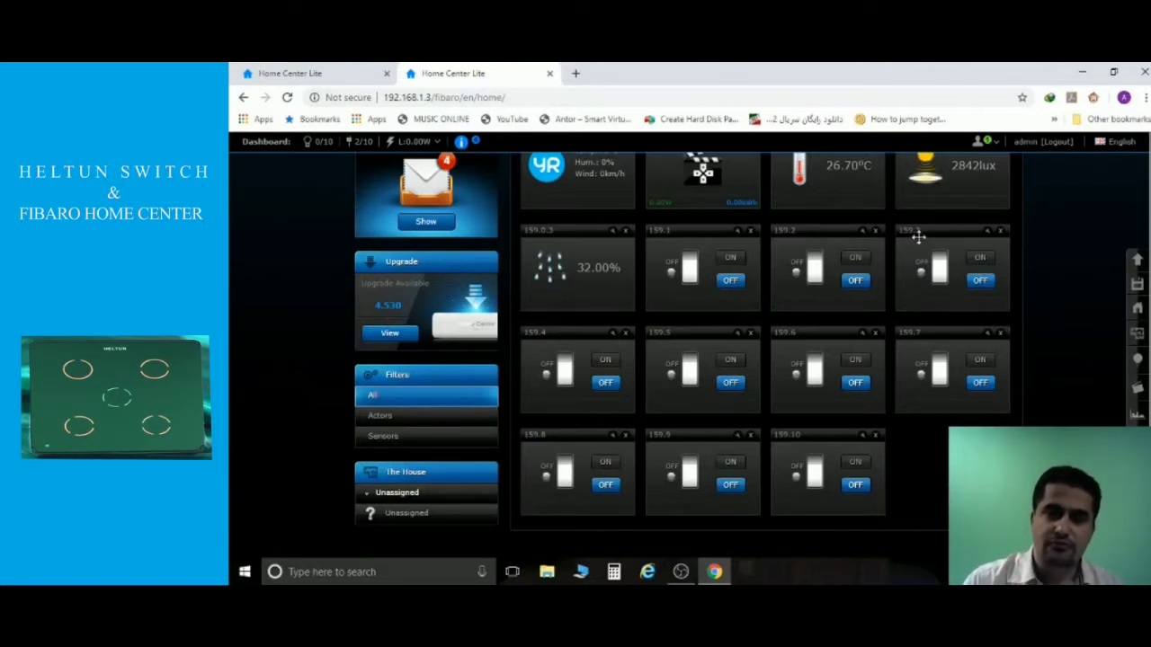
{"action": "left_click", "coordinate": [981, 260]}
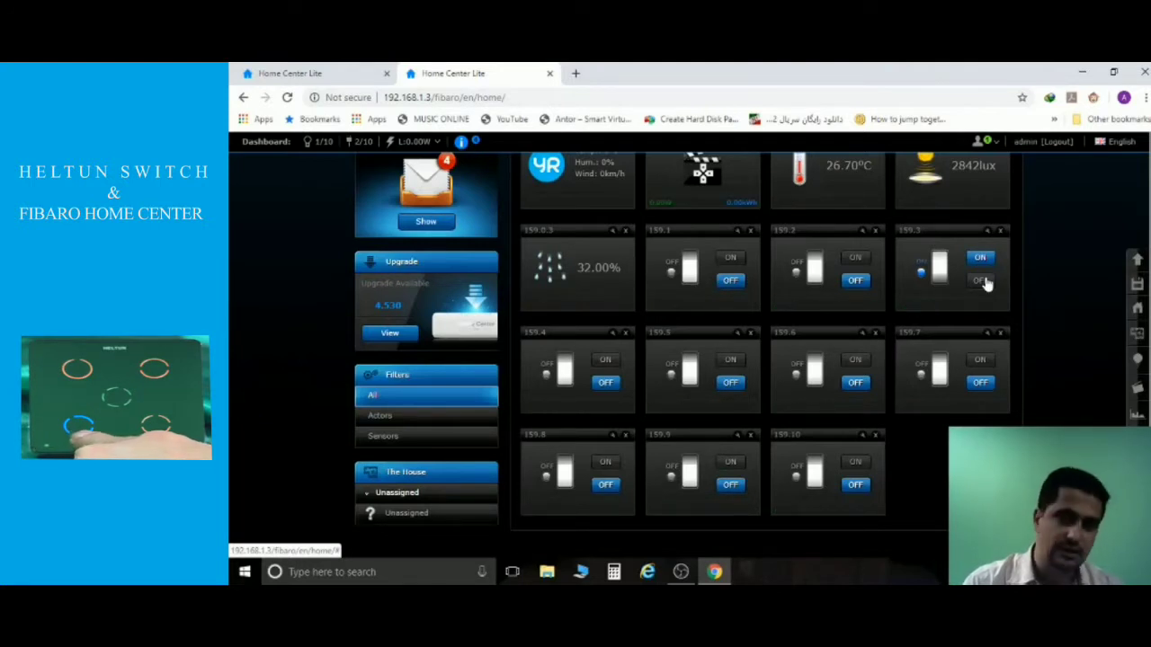
{"action": "left_click", "coordinate": [982, 281]}
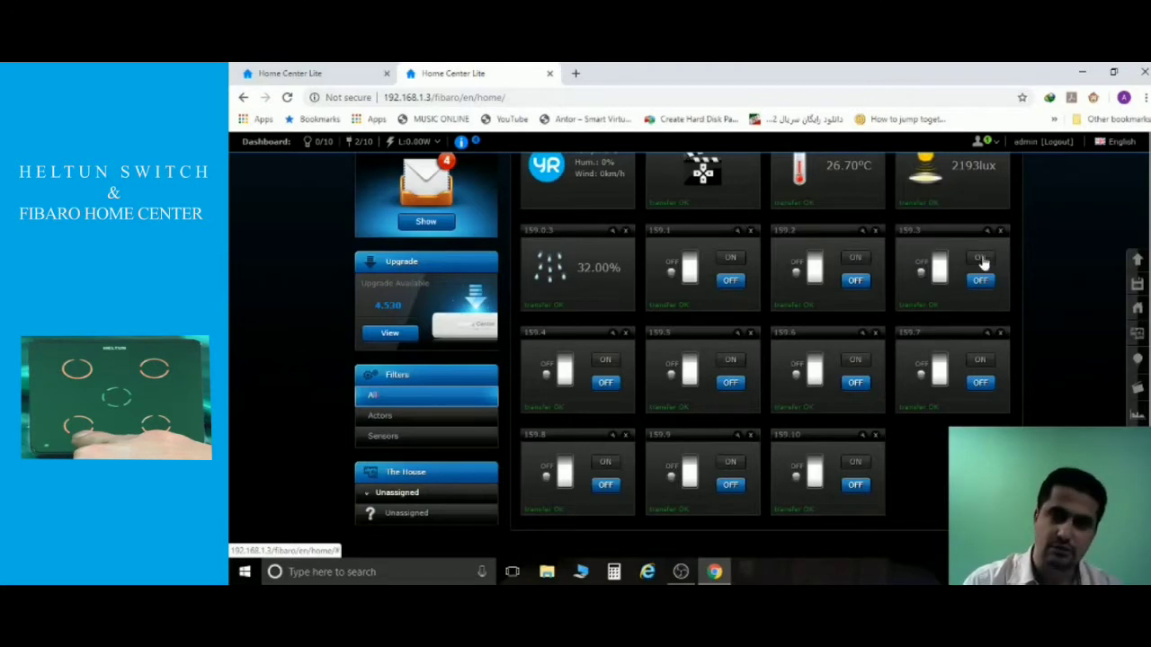
{"action": "left_click", "coordinate": [982, 260]}
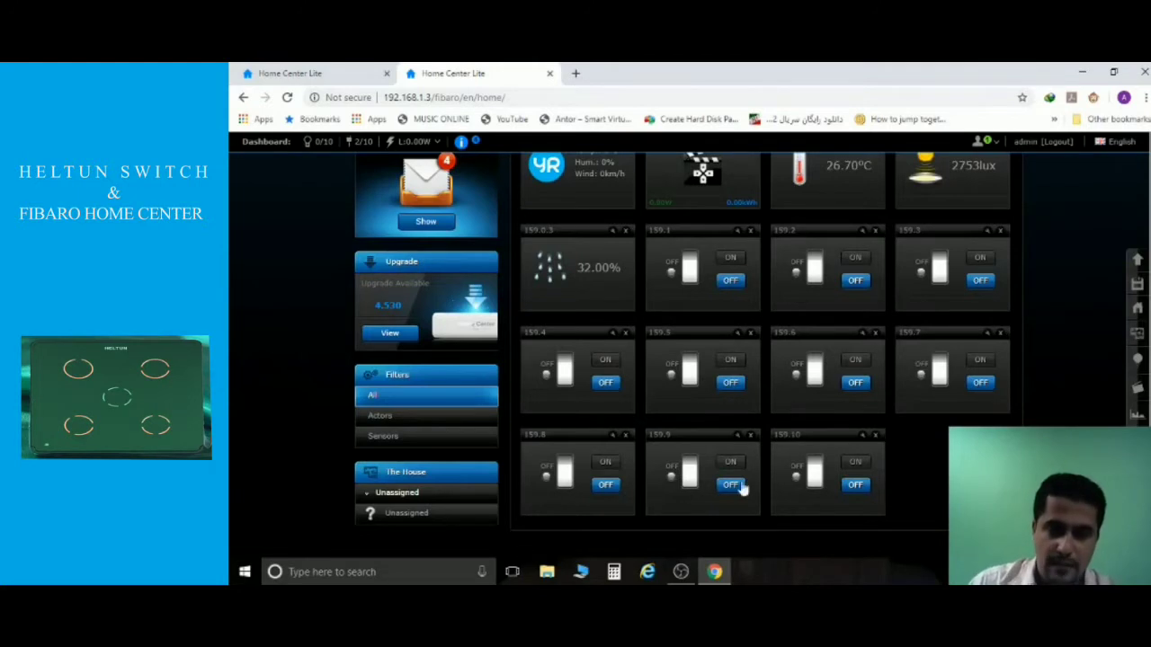
On the configuration page, change parameter 8's desired value from 1 to 3 and save.
{"action": "left_click", "coordinate": [351, 72]}
{"action": "scroll", "coordinate": [1001, 298], "scroll_direction": "down", "scroll_amount": 10}
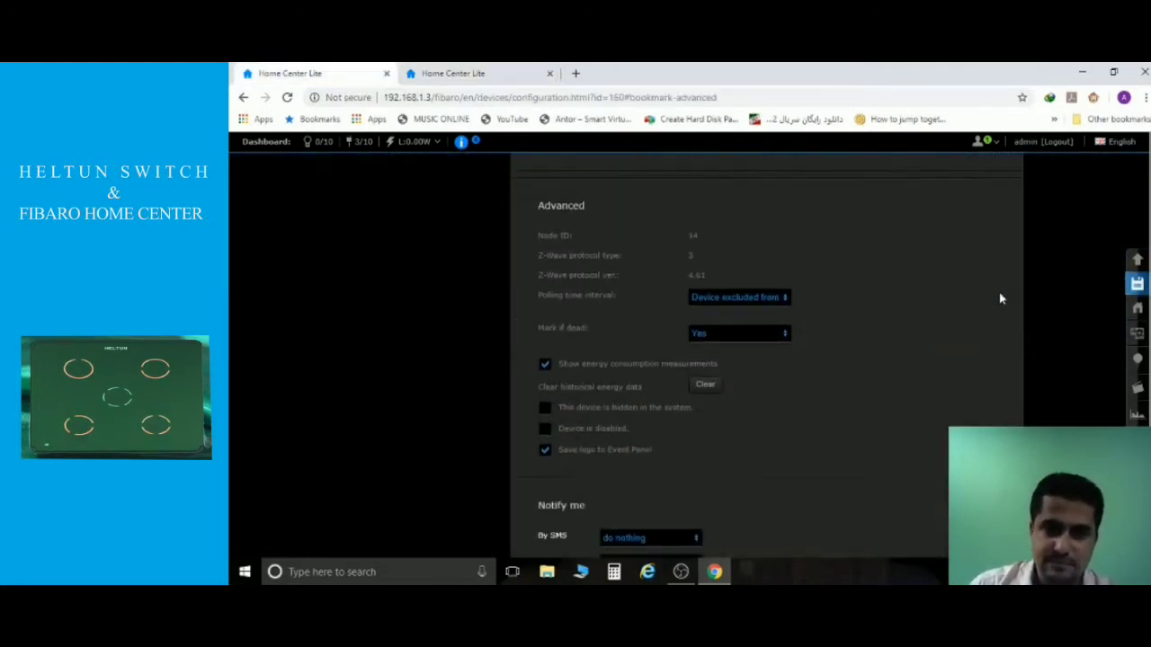
{"action": "scroll", "coordinate": [1001, 299], "scroll_direction": "down", "scroll_amount": 3}
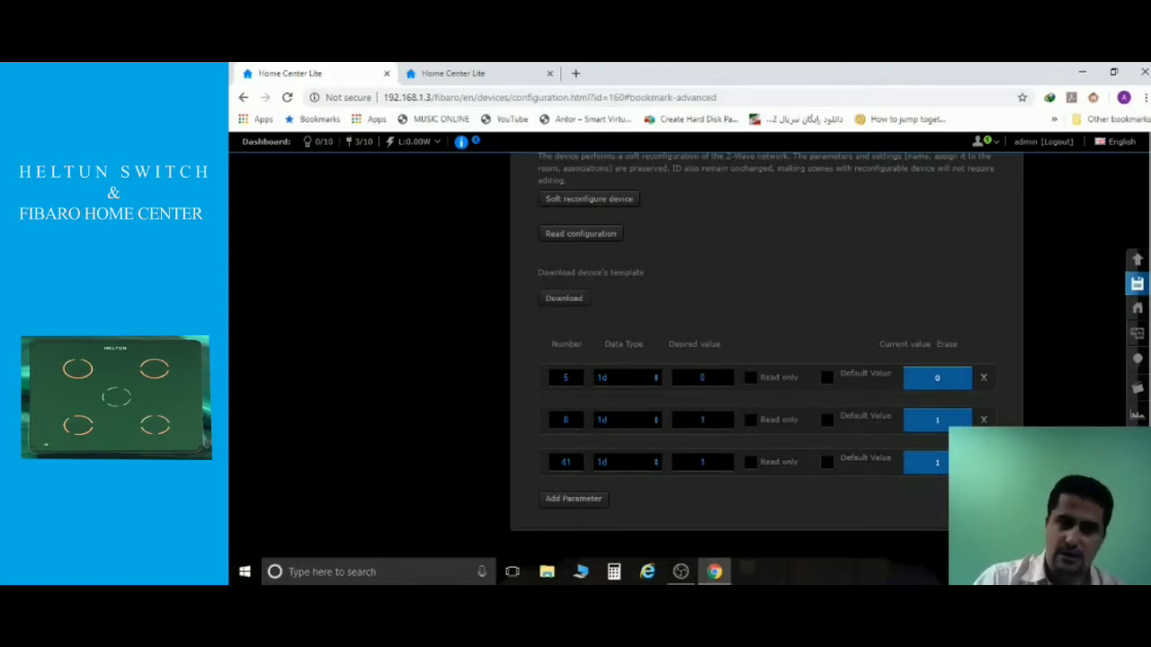
{"action": "key", "text": "BackSpace"}
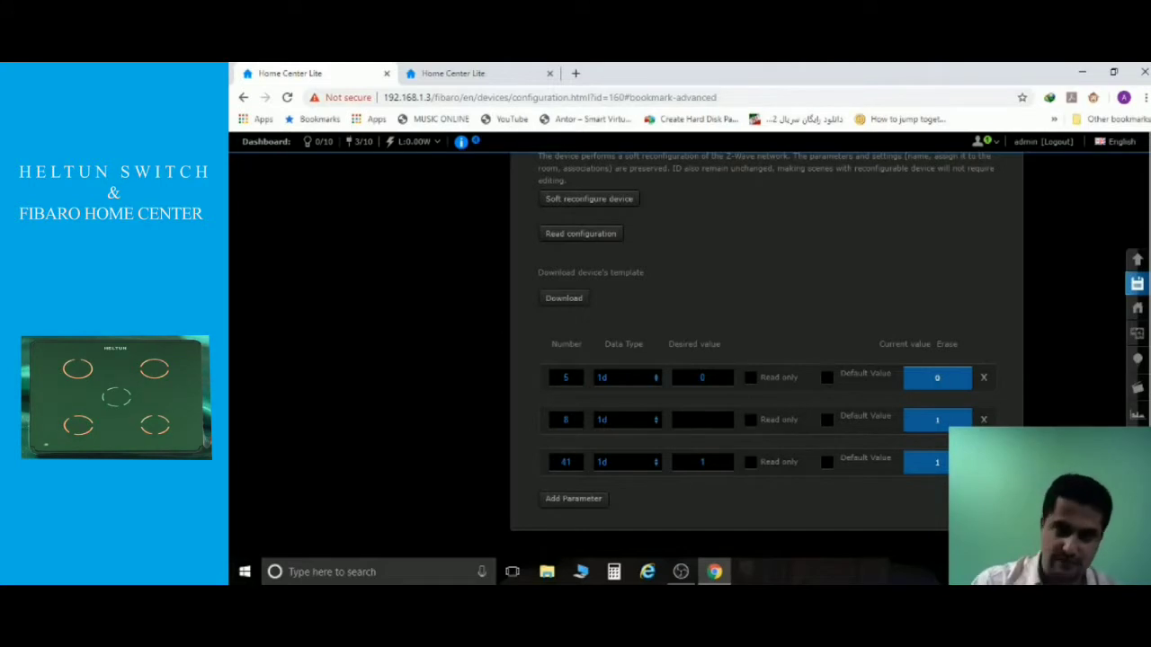
{"action": "type", "text": "3"}
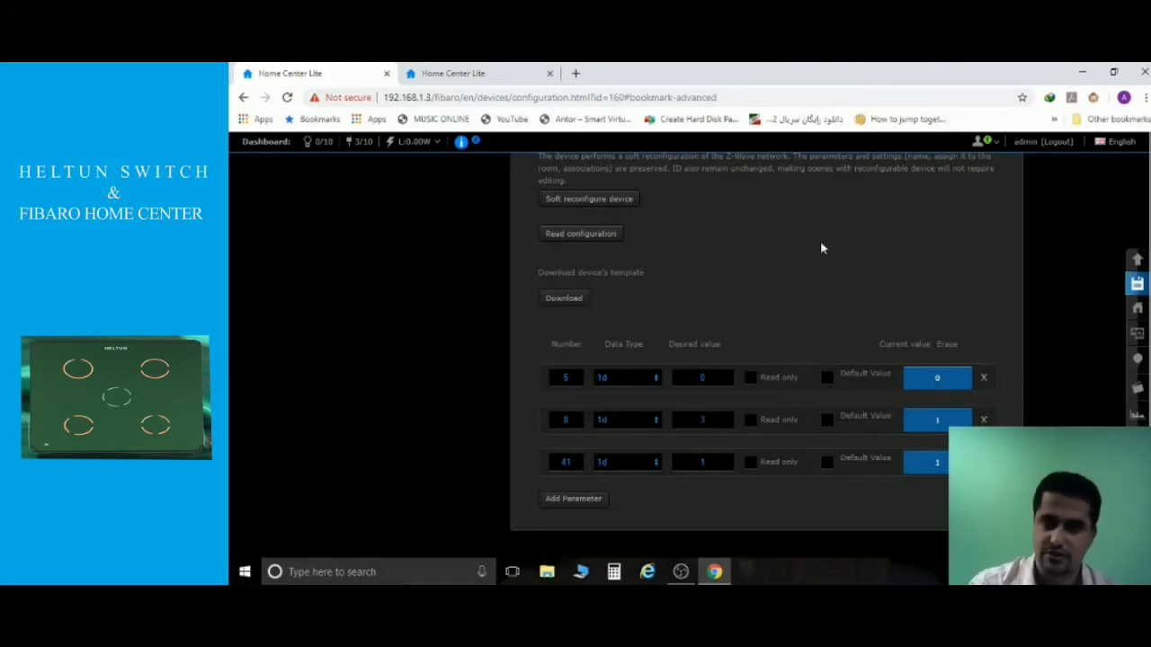
{"action": "left_click", "coordinate": [1137, 284]}
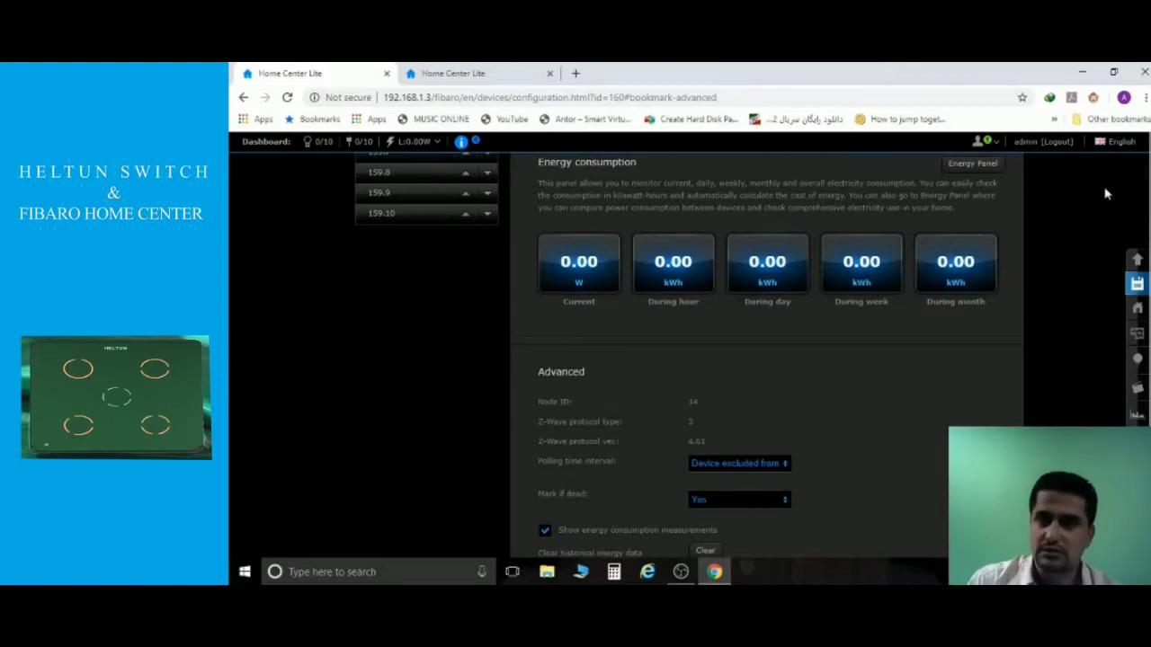
Renumber the first parameter from 5 to 15 in the parameter table and save.
{"action": "scroll", "coordinate": [1106, 194], "scroll_direction": "down", "scroll_amount": 10}
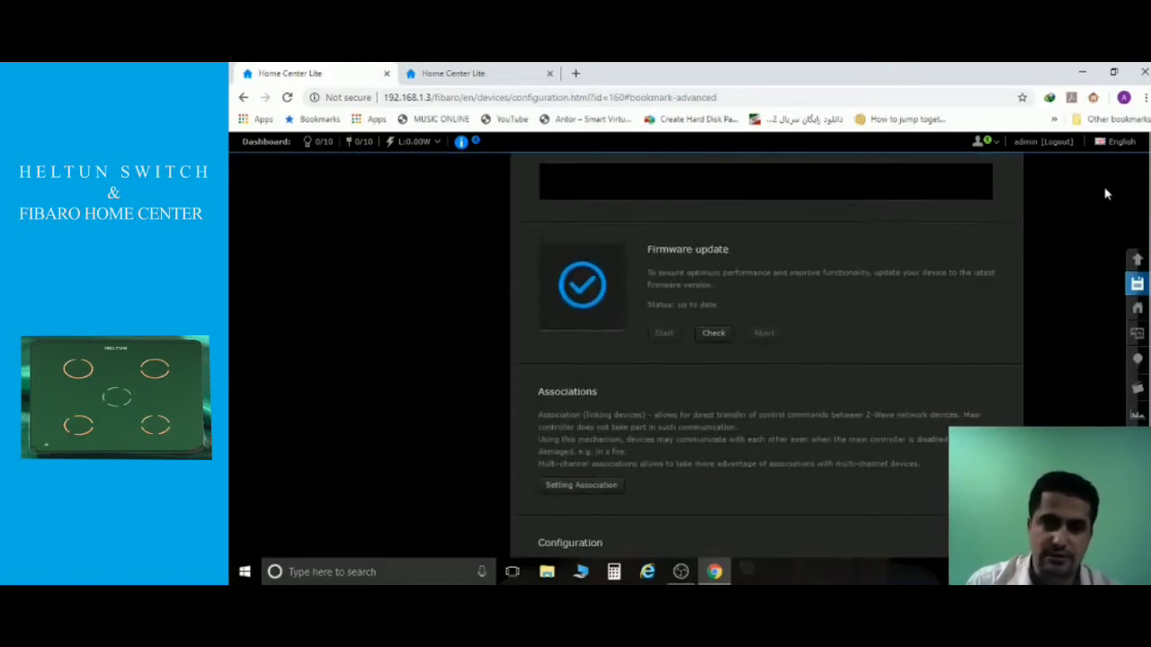
{"action": "scroll", "coordinate": [1106, 193], "scroll_direction": "down", "scroll_amount": 5}
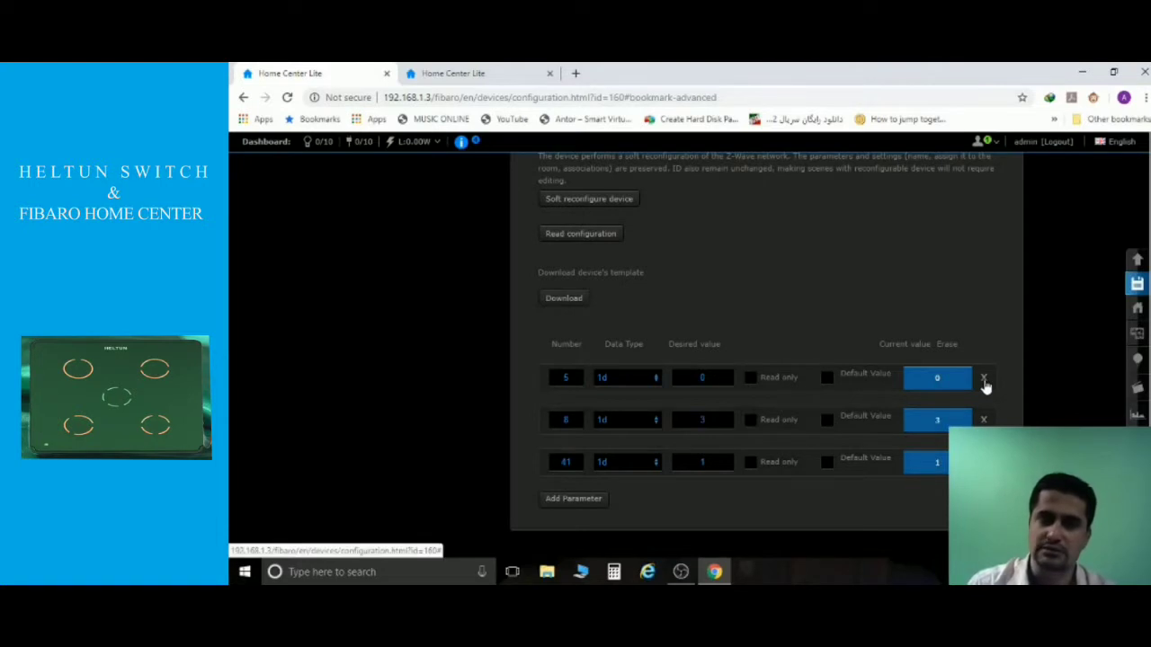
{"action": "left_click", "coordinate": [577, 379]}
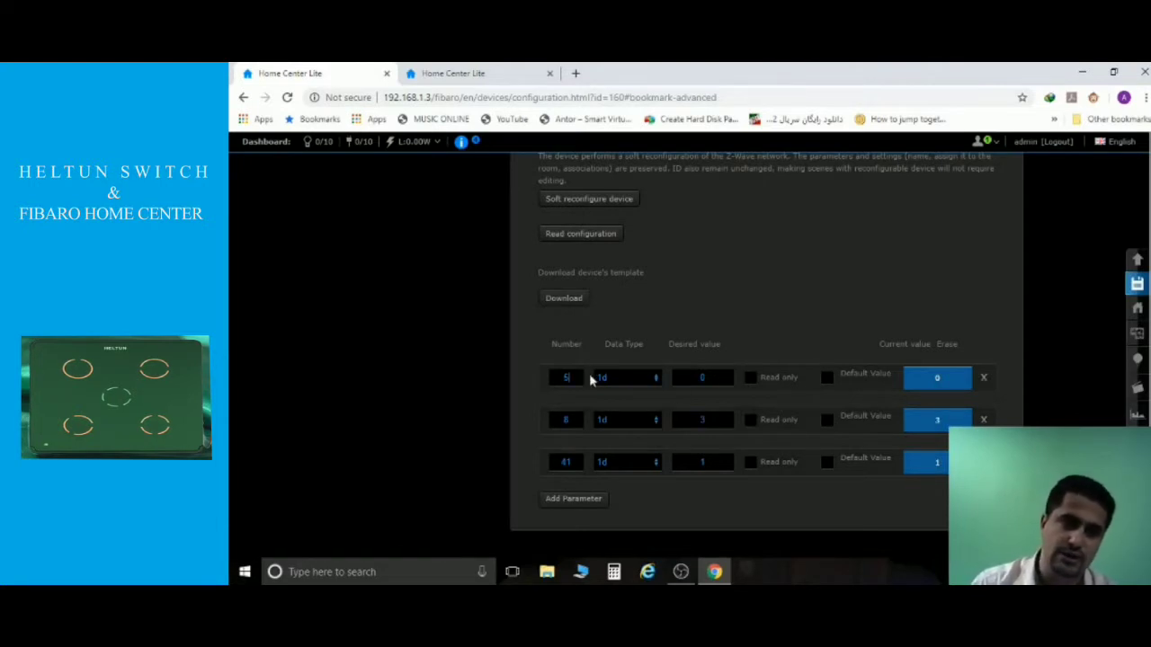
{"action": "key", "text": "BackSpace"}
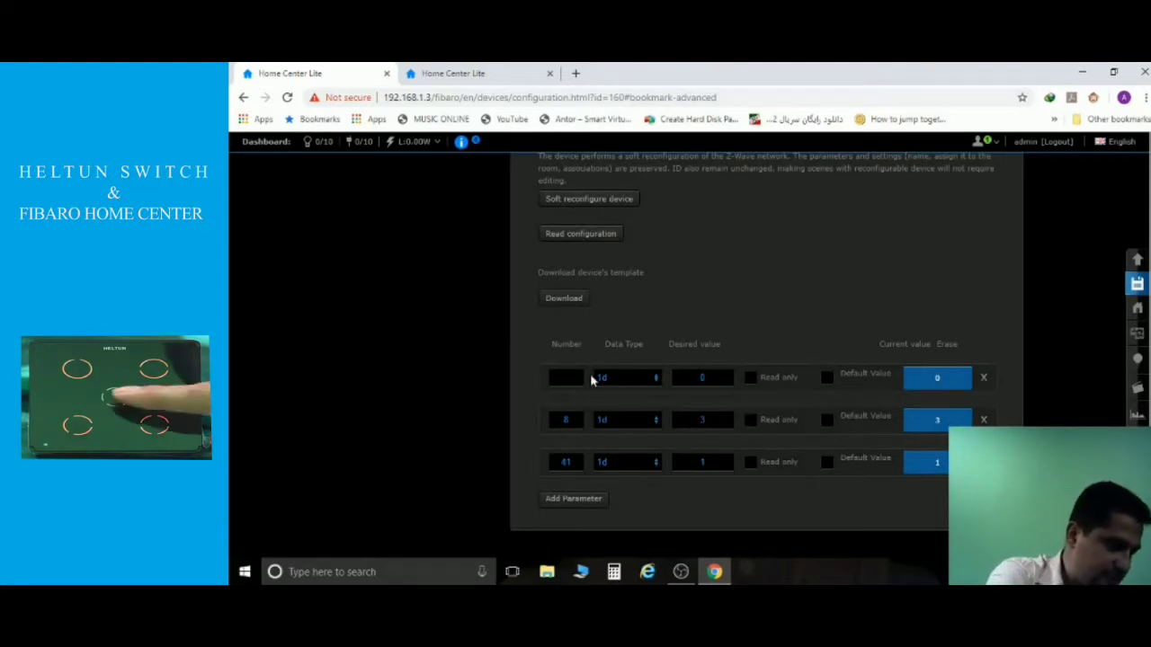
{"action": "type", "text": "15"}
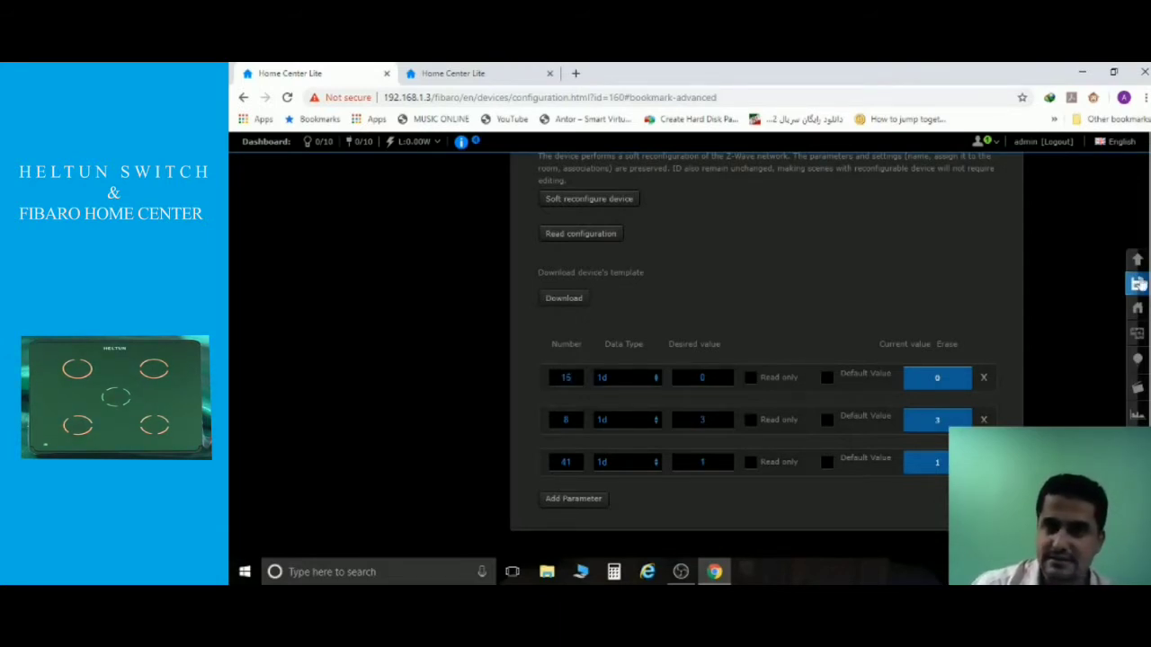
{"action": "left_click", "coordinate": [1136, 284]}
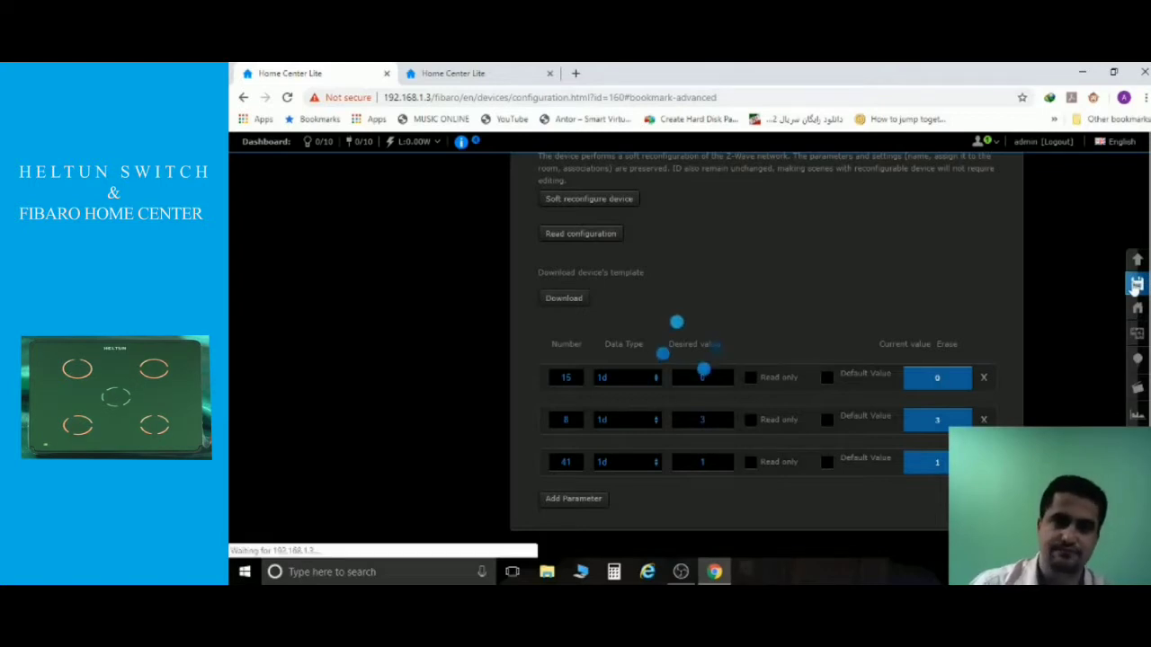
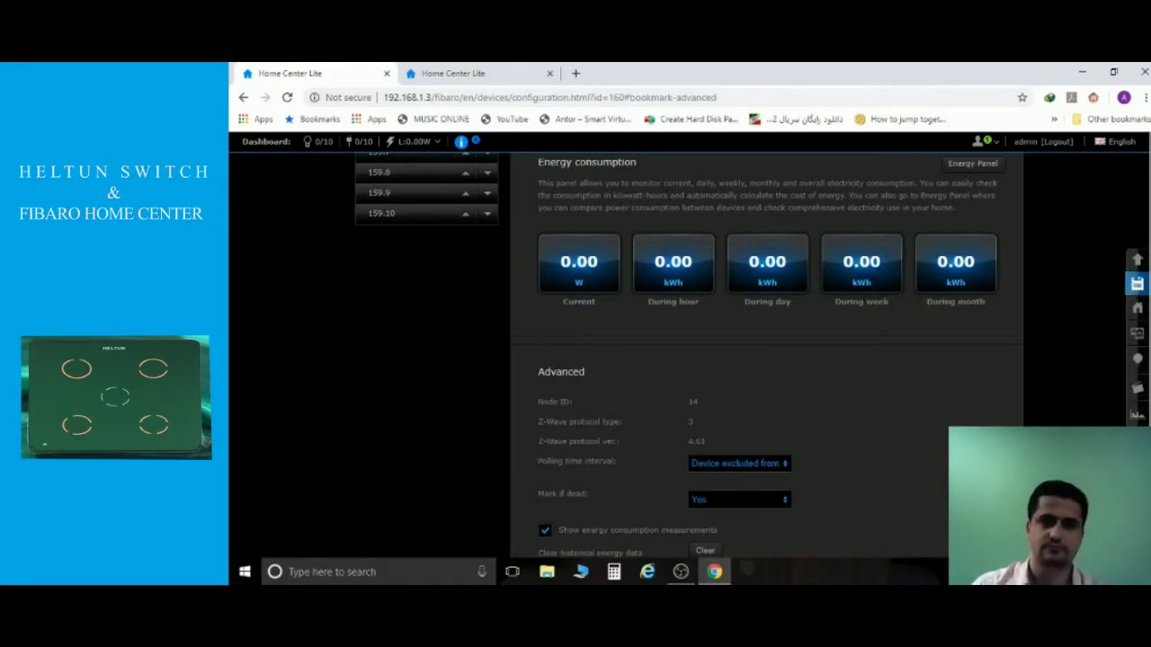
Scroll down the Advanced page, past Energy consumption, to the table listing parameters 8, 15 and 41.
{"action": "scroll", "coordinate": [1034, 386], "scroll_direction": "up", "scroll_amount": 3}
{"action": "scroll", "coordinate": [1003, 399], "scroll_direction": "up", "scroll_amount": 2}
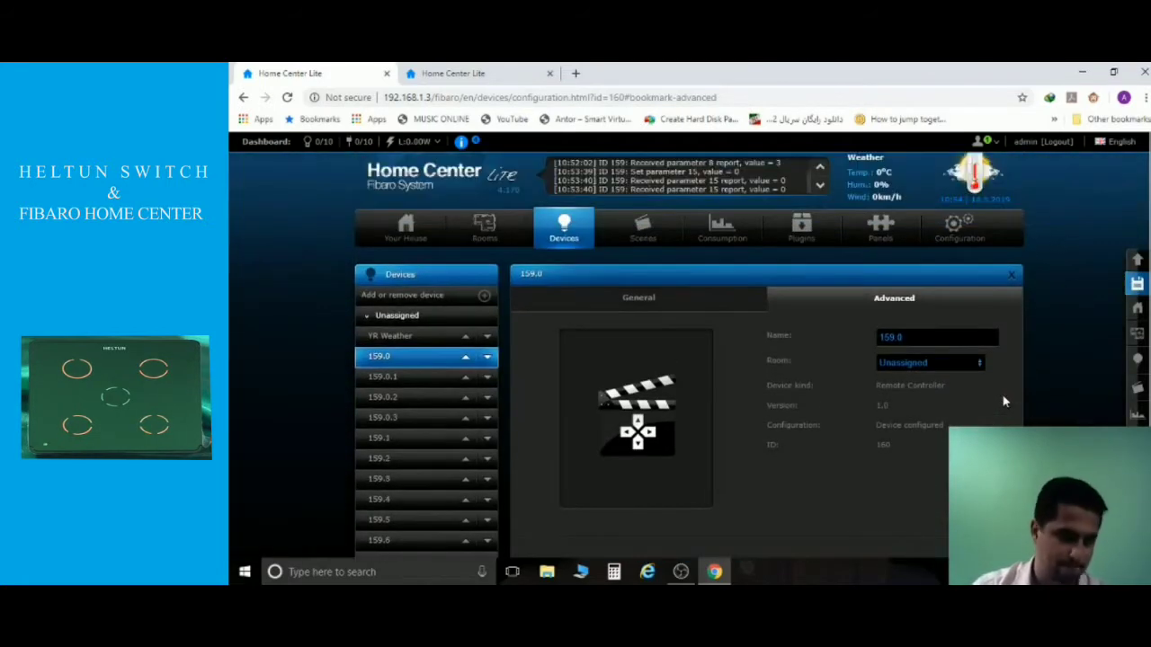
{"action": "scroll", "coordinate": [1004, 398], "scroll_direction": "down", "scroll_amount": 3}
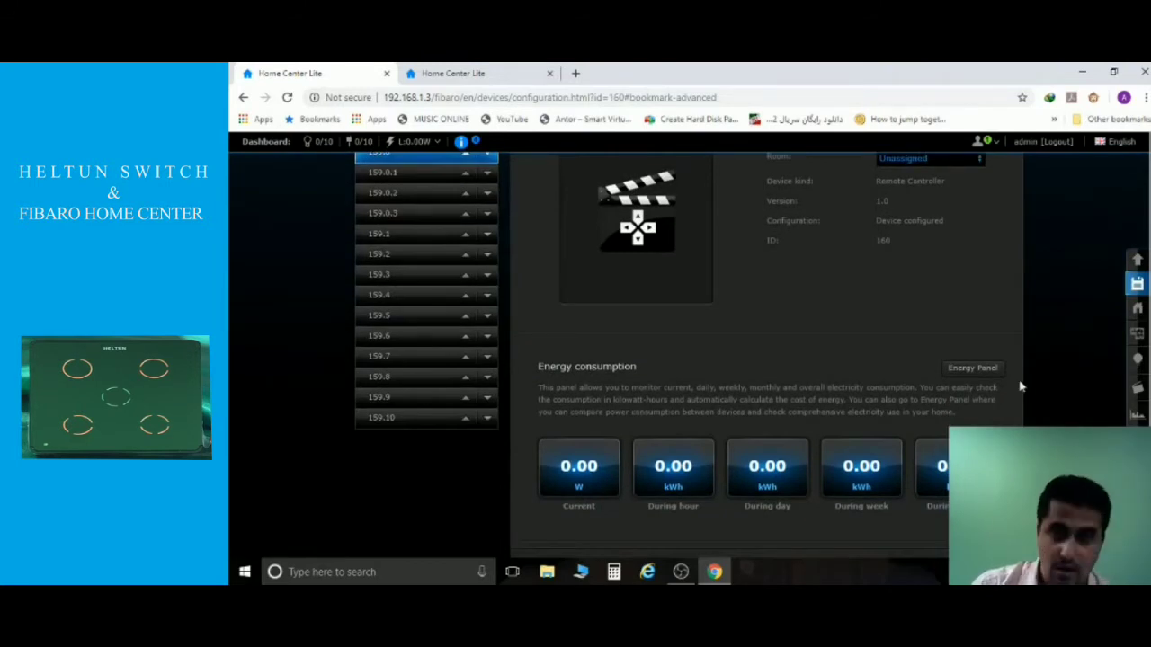
{"action": "scroll", "coordinate": [916, 325], "scroll_direction": "down", "scroll_amount": 10}
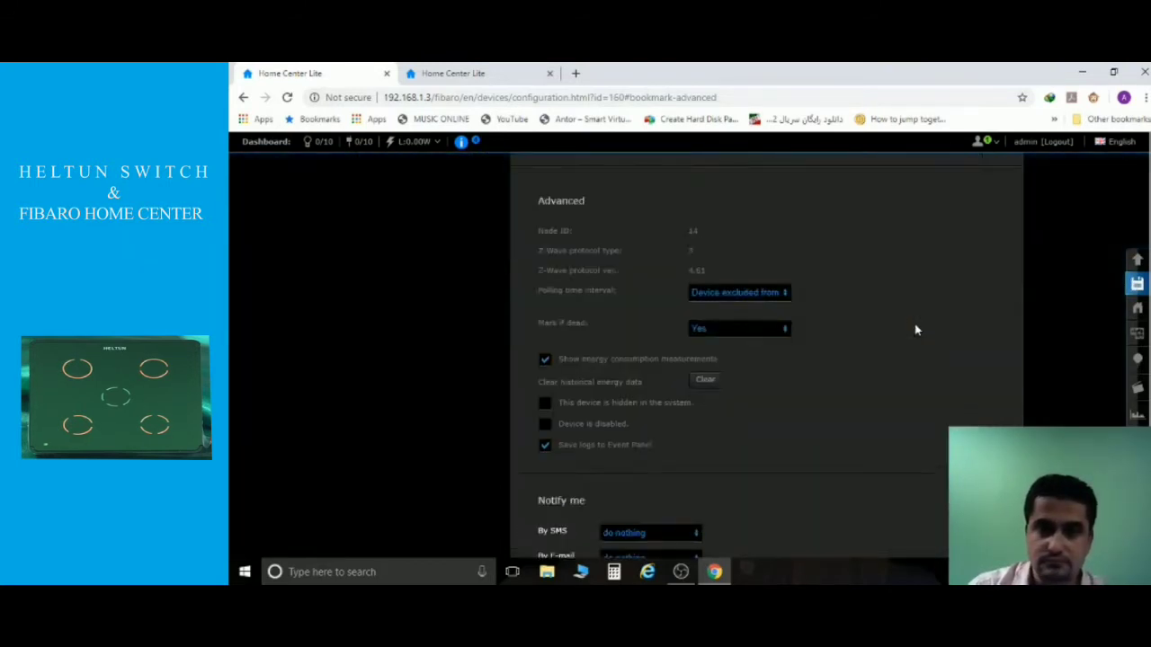
{"action": "scroll", "coordinate": [916, 330], "scroll_direction": "down", "scroll_amount": 2}
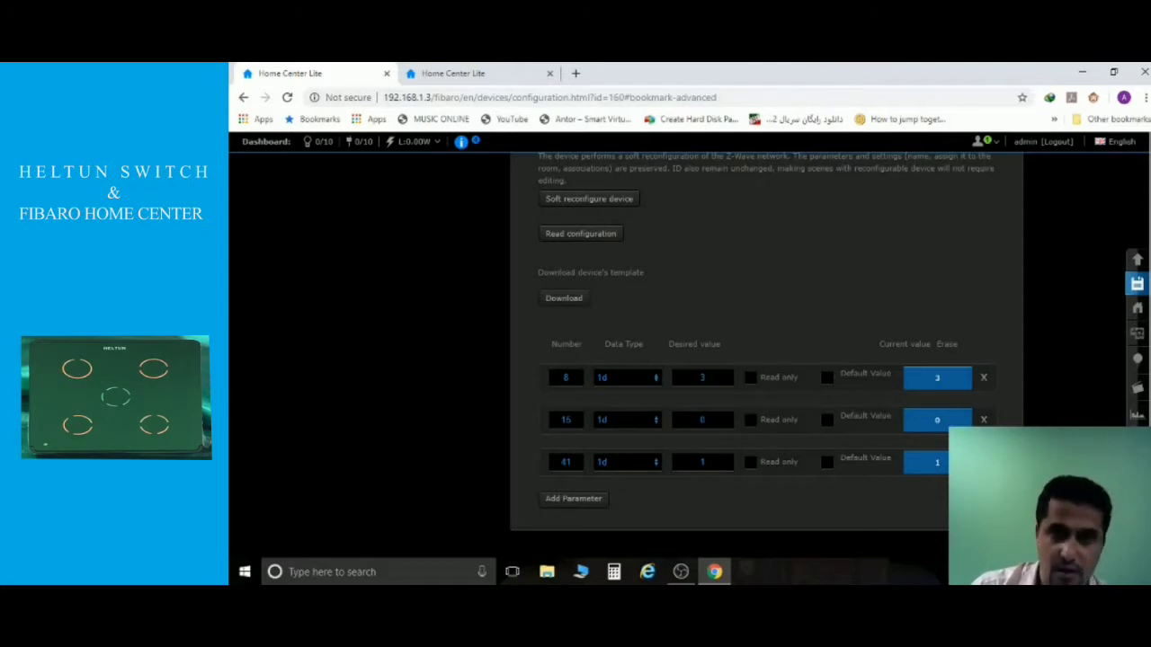
Clear parameter 15's desired value and append an empty parameter row below 41.
{"action": "key", "text": "BackSpace"}
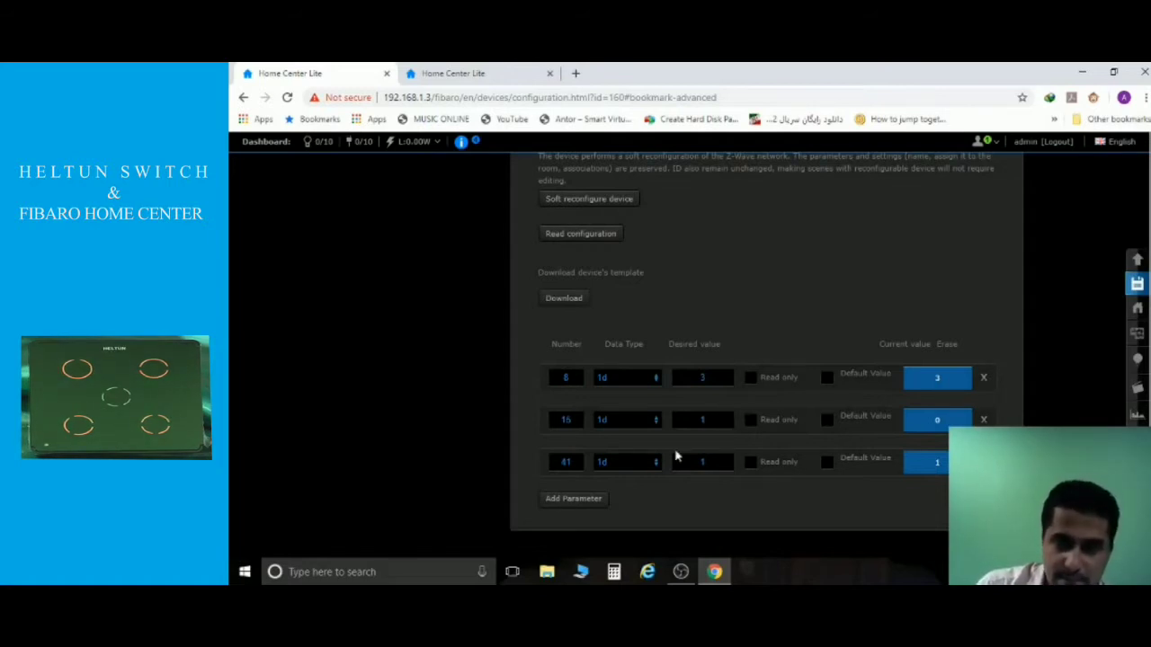
{"action": "left_click", "coordinate": [594, 500]}
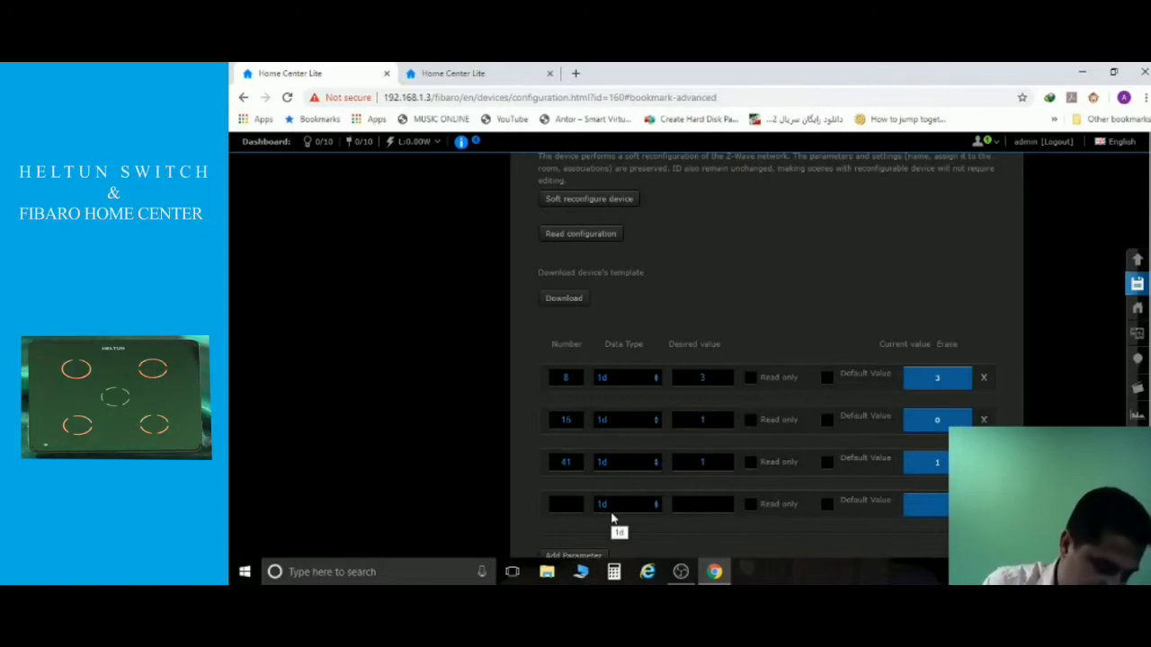
Fill the new row with parameter 12, desired value 2, and save the configuration.
{"action": "type", "text": "12"}
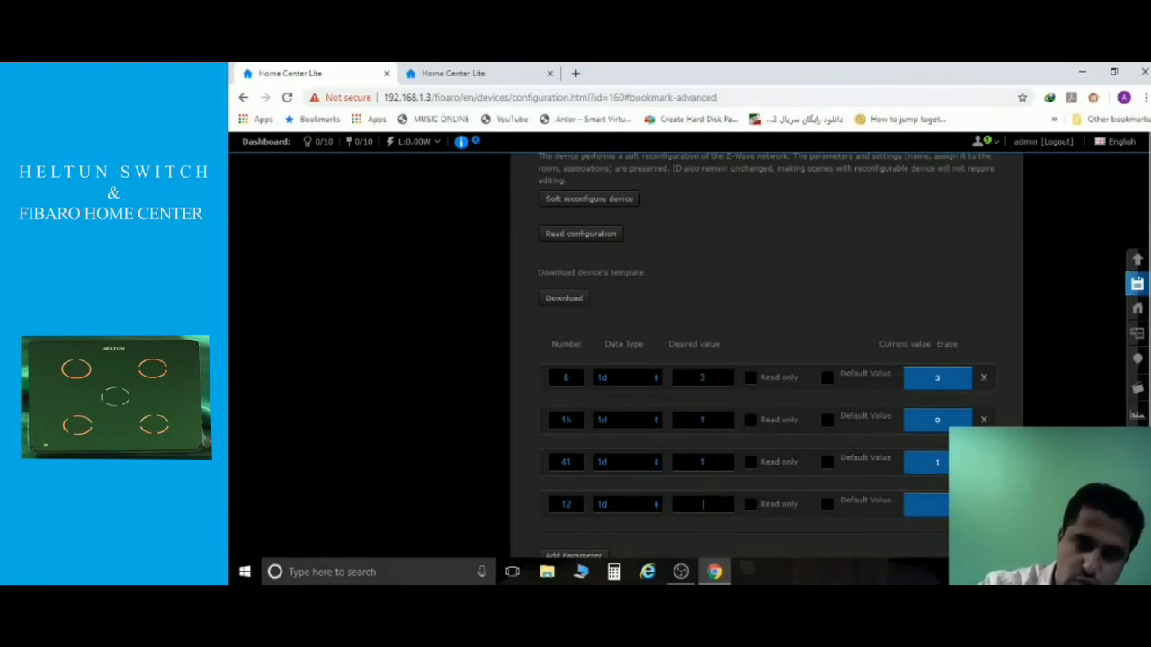
{"action": "type", "text": "2"}
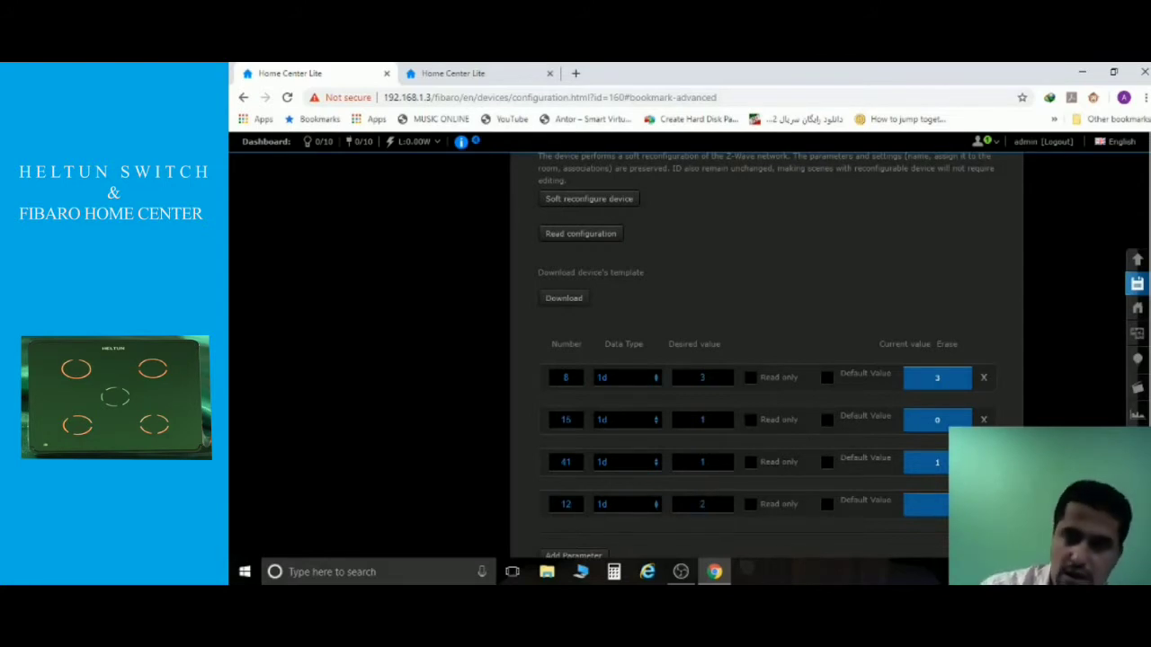
{"action": "left_click", "coordinate": [1137, 284]}
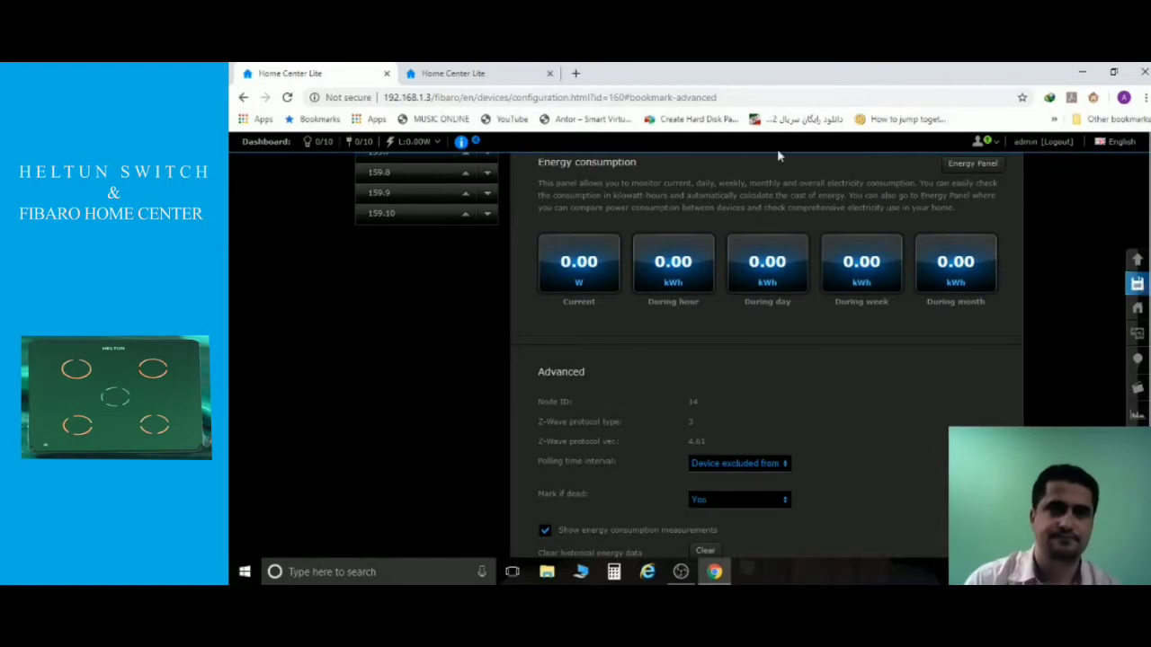
On the dashboard, turn channel 159.7 on then off, then scroll back to the parameters.
{"action": "left_click", "coordinate": [442, 76]}
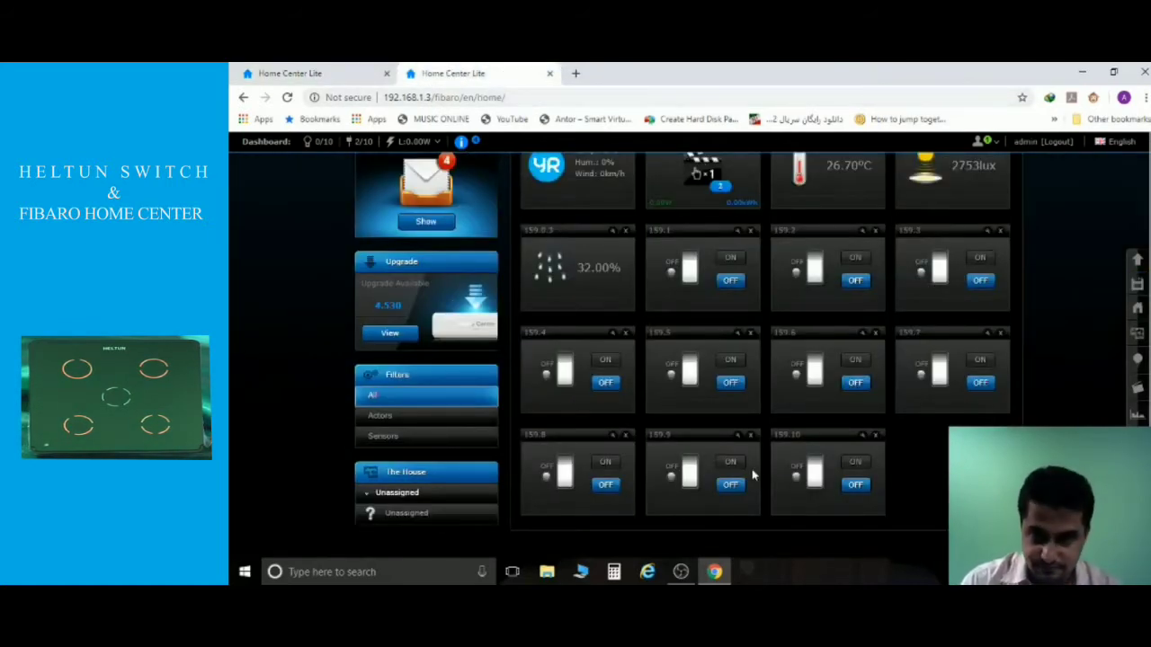
{"action": "left_click", "coordinate": [979, 362]}
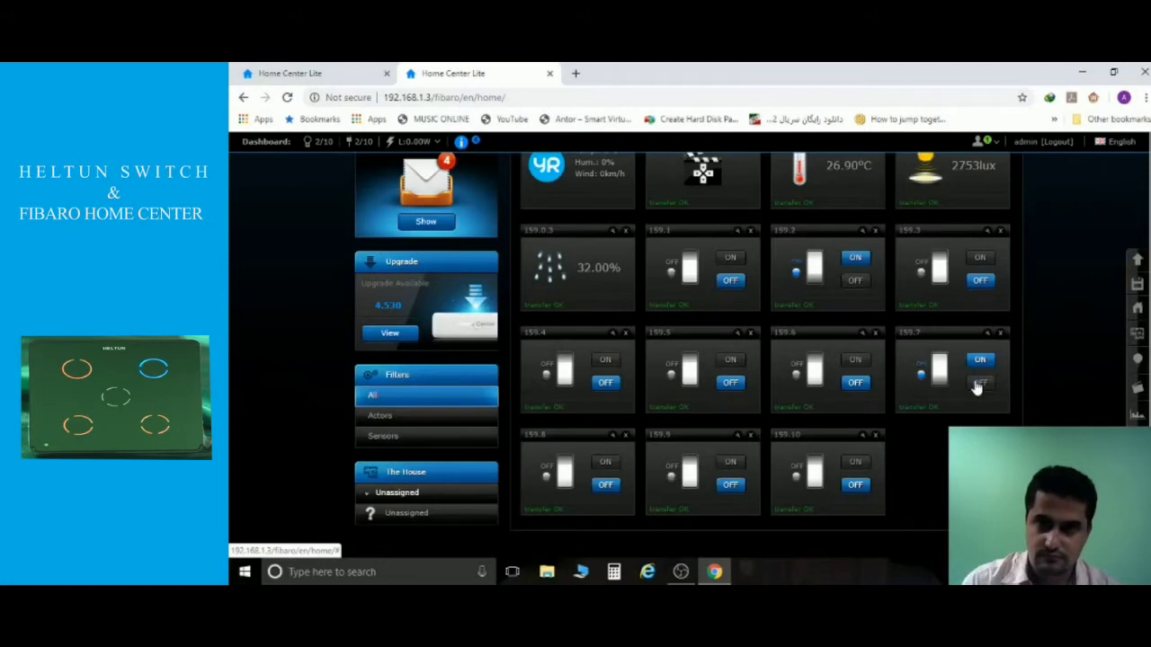
{"action": "left_click", "coordinate": [978, 384]}
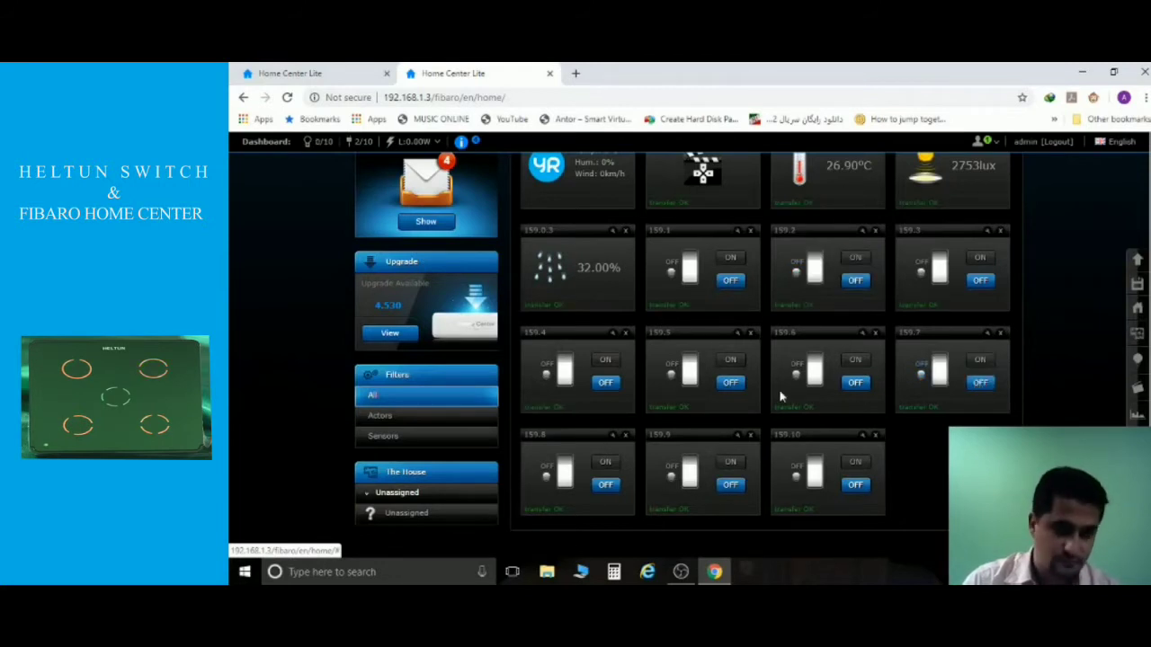
{"action": "left_click", "coordinate": [320, 77]}
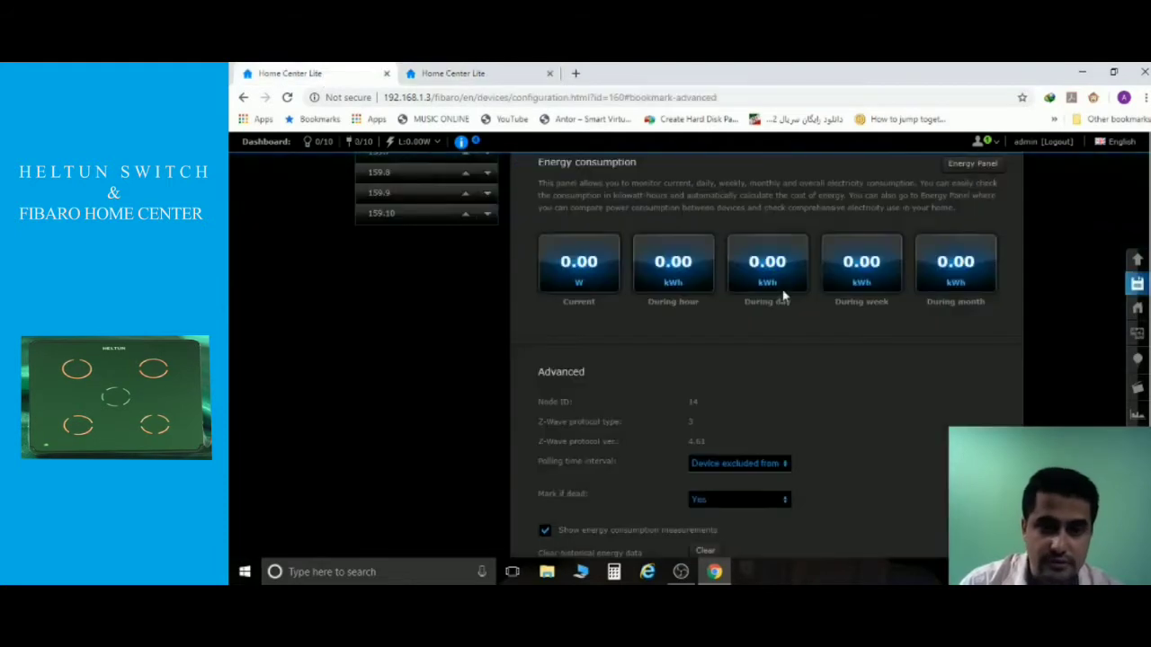
{"action": "scroll", "coordinate": [786, 300], "scroll_direction": "down", "scroll_amount": 10}
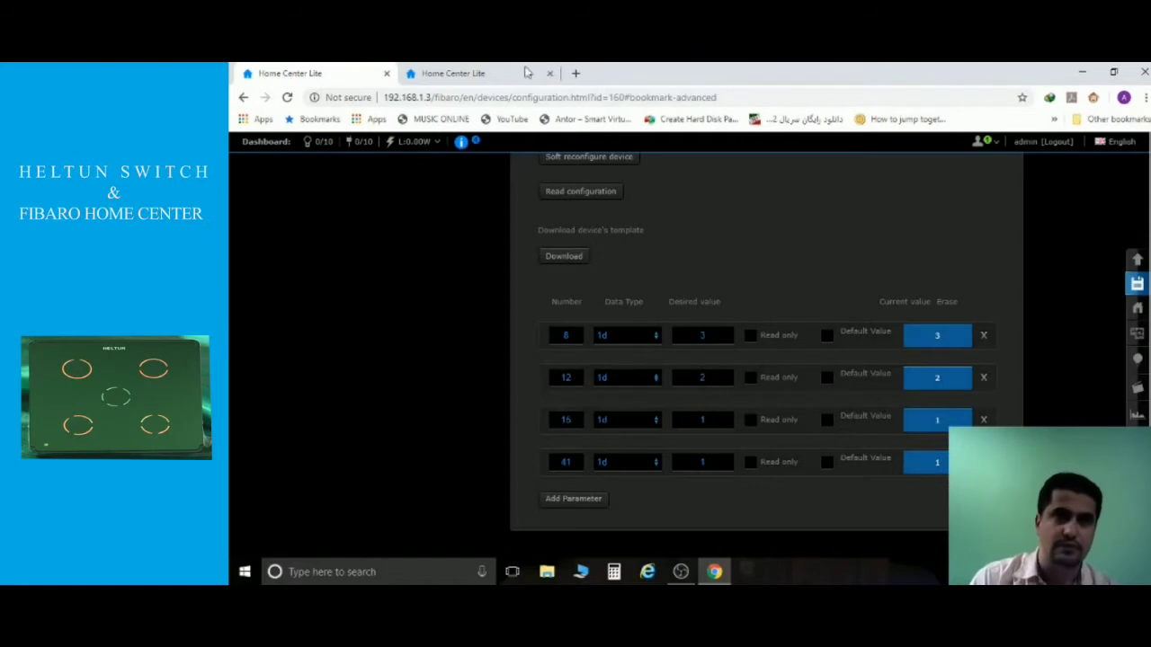
Turn channel 159.2 off and cycle 159.7 on and off, then return to the configuration page.
{"action": "left_click", "coordinate": [489, 74]}
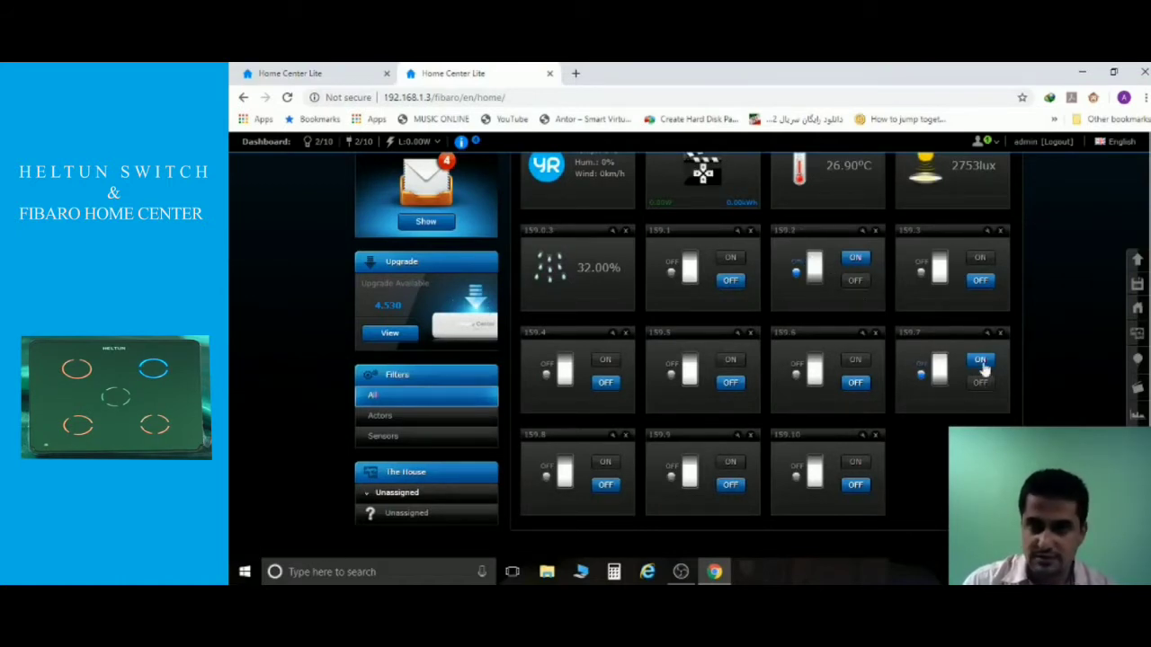
{"action": "left_click", "coordinate": [855, 280]}
{"action": "left_click", "coordinate": [980, 360]}
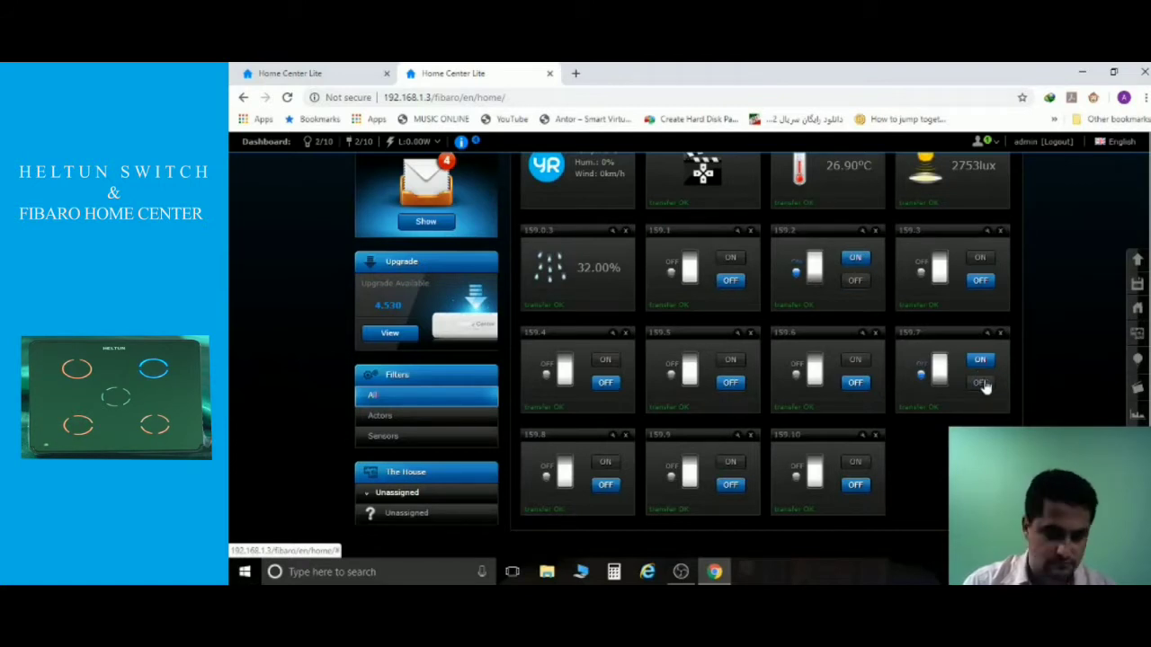
{"action": "left_click", "coordinate": [981, 383]}
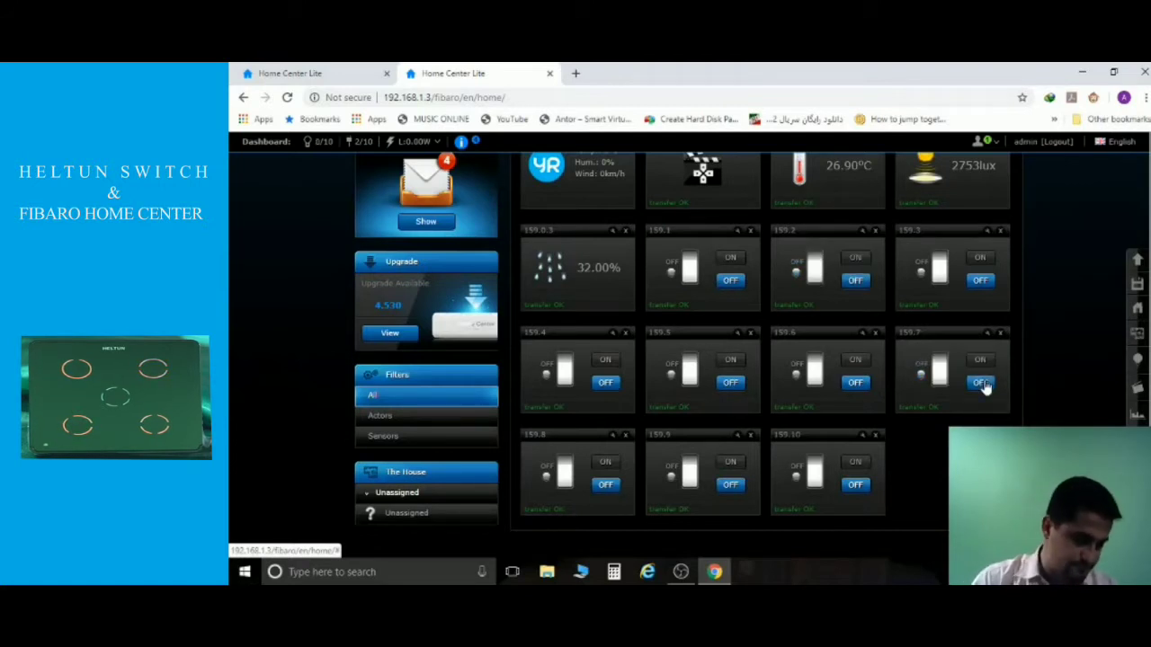
{"action": "scroll", "coordinate": [891, 501], "scroll_direction": "up", "scroll_amount": 3}
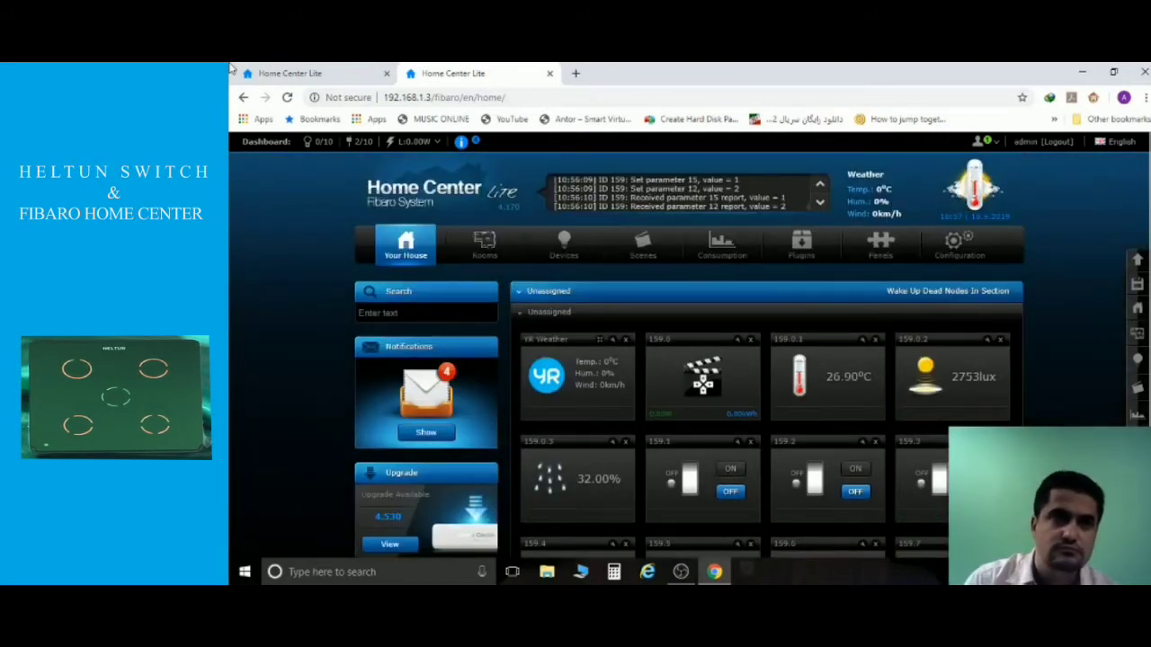
{"action": "left_click", "coordinate": [290, 73]}
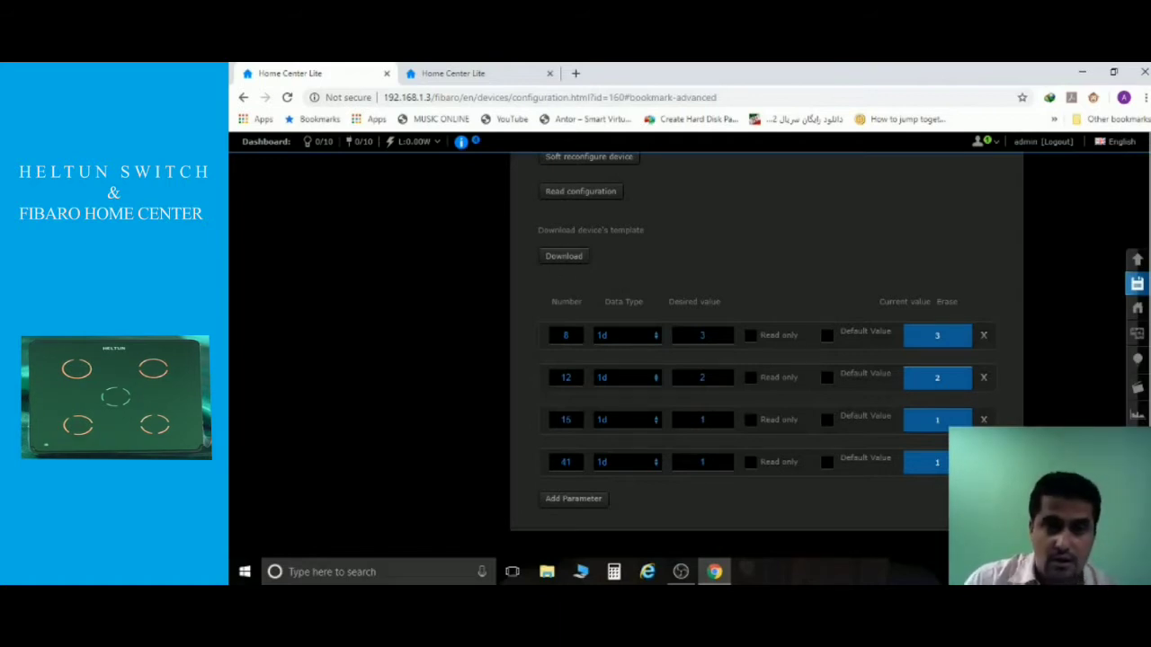
{"action": "double_click", "coordinate": [704, 378]}
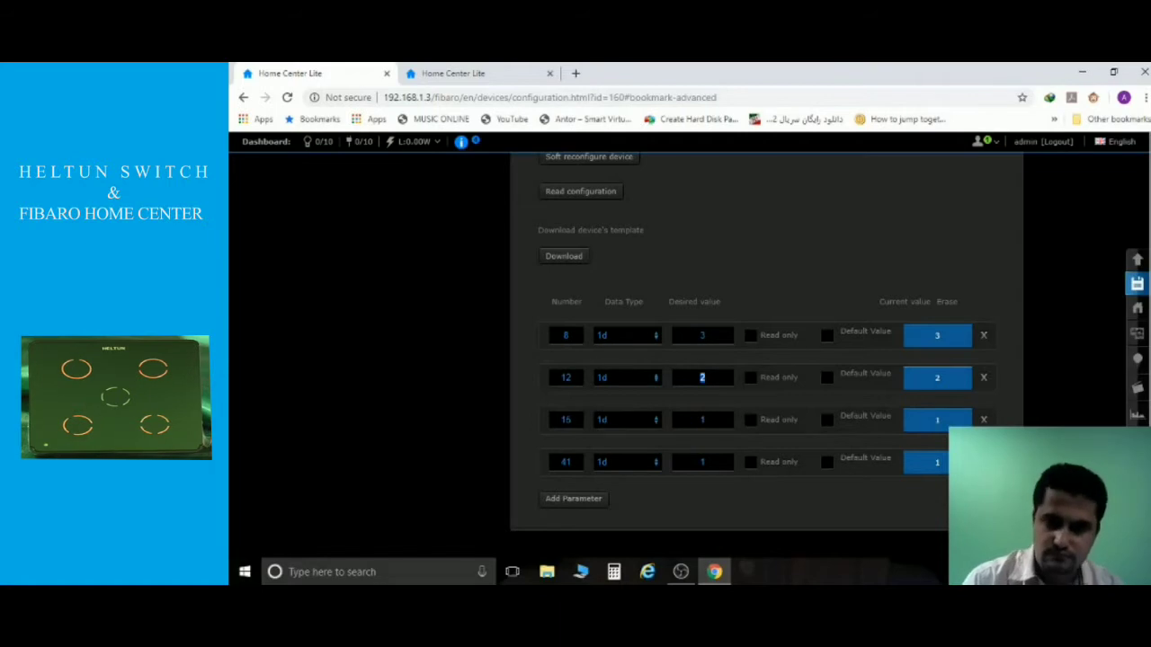
{"action": "type", "text": "1"}
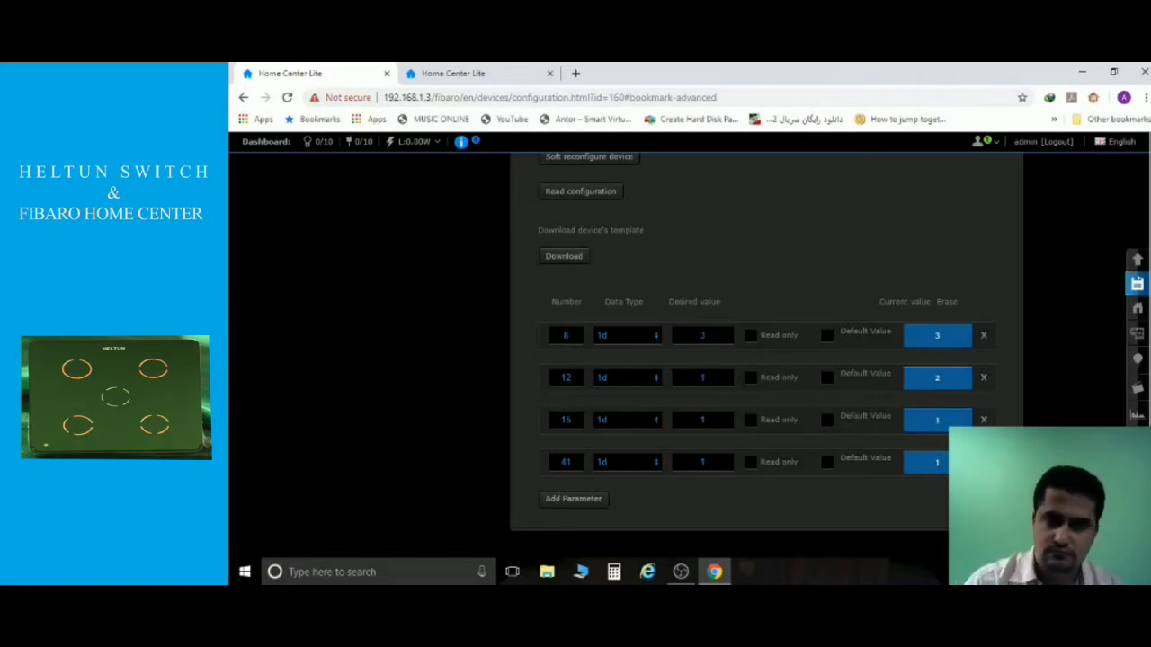
{"action": "left_click", "coordinate": [1140, 284]}
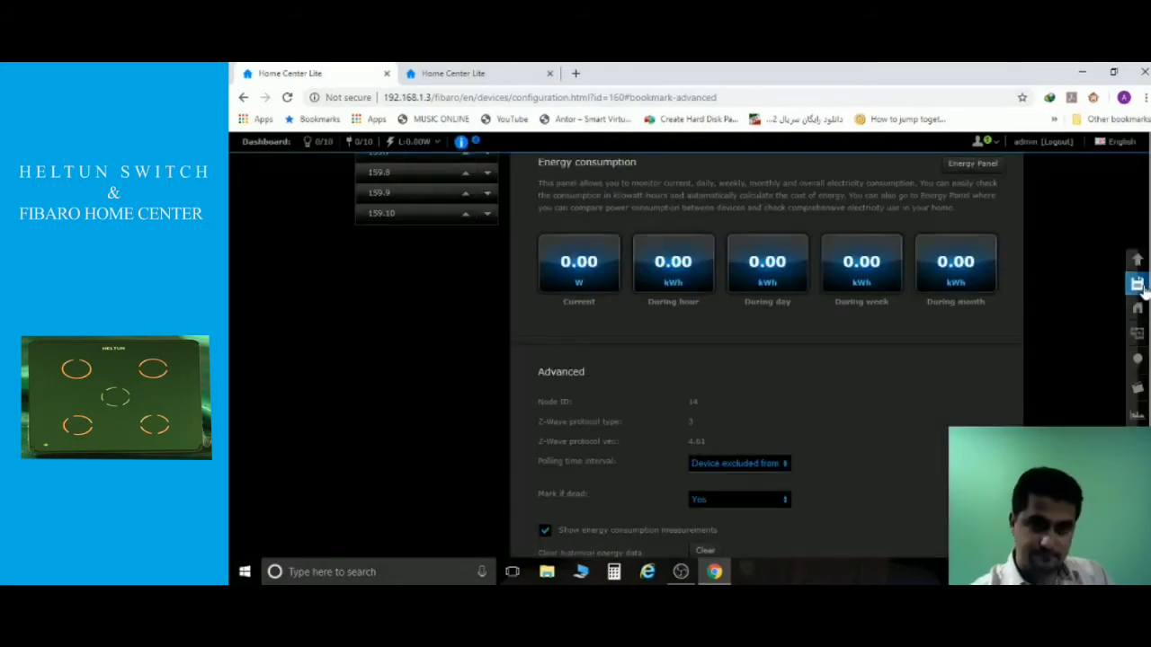
{"action": "scroll", "coordinate": [974, 362], "scroll_direction": "down", "scroll_amount": 15}
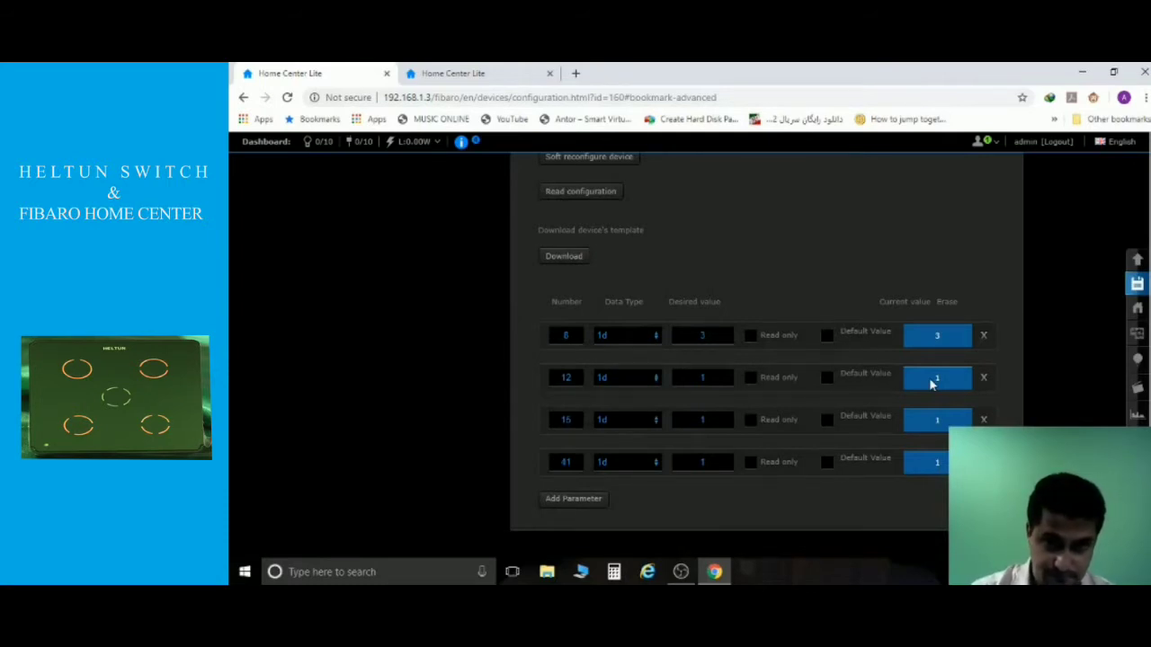
{"action": "left_click", "coordinate": [983, 382]}
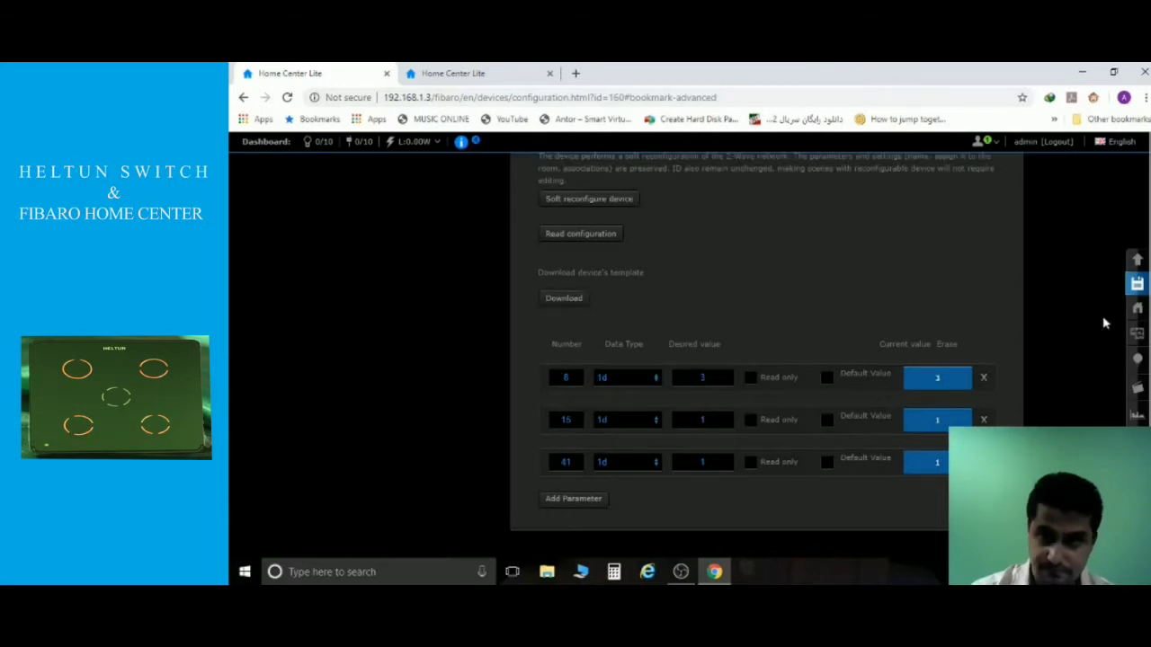
{"action": "left_click", "coordinate": [1137, 288]}
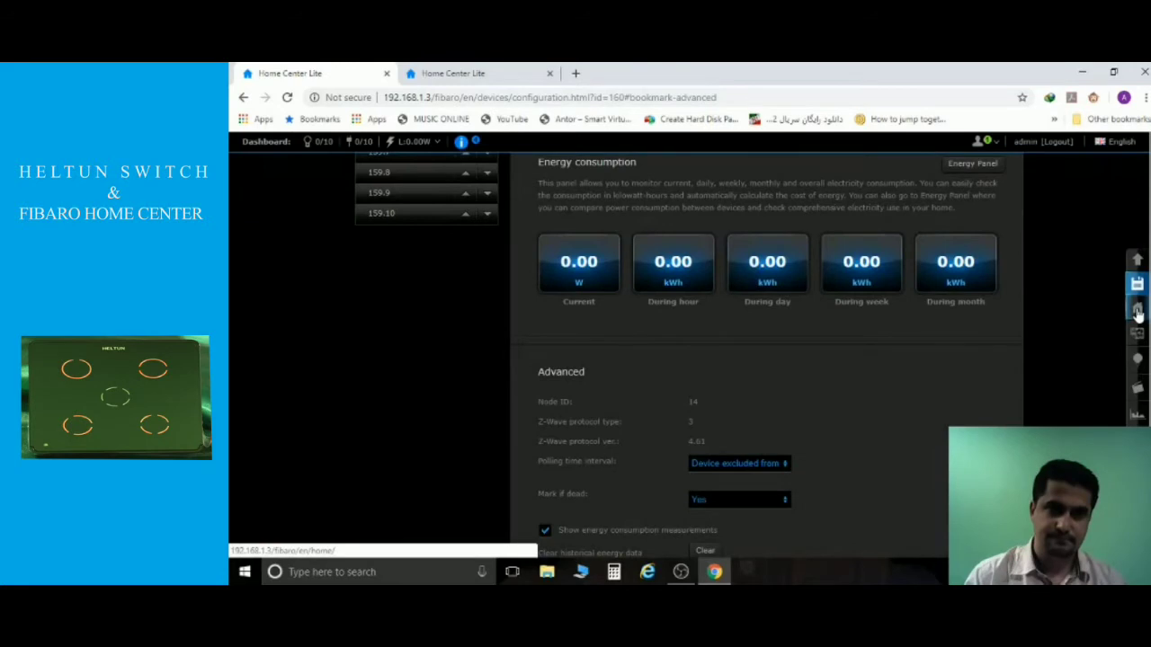
{"action": "left_click", "coordinate": [502, 80]}
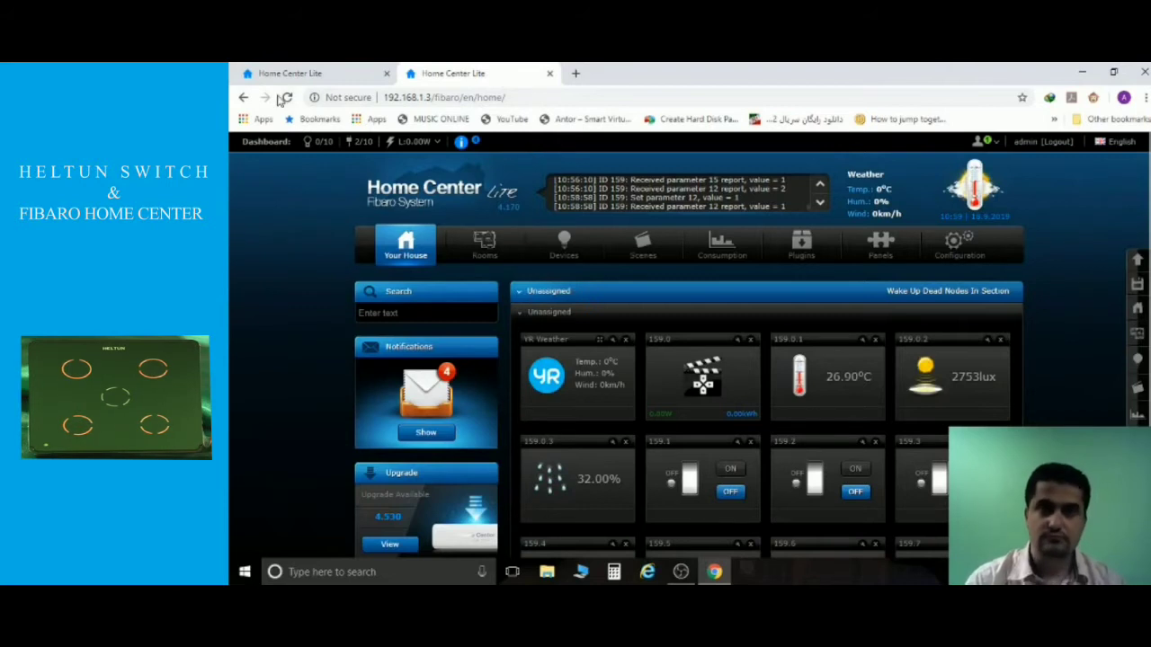
{"action": "scroll", "coordinate": [331, 150], "scroll_direction": "down", "scroll_amount": 1}
{"action": "left_click", "coordinate": [335, 77]}
{"action": "scroll", "coordinate": [776, 270], "scroll_direction": "down", "scroll_amount": 10}
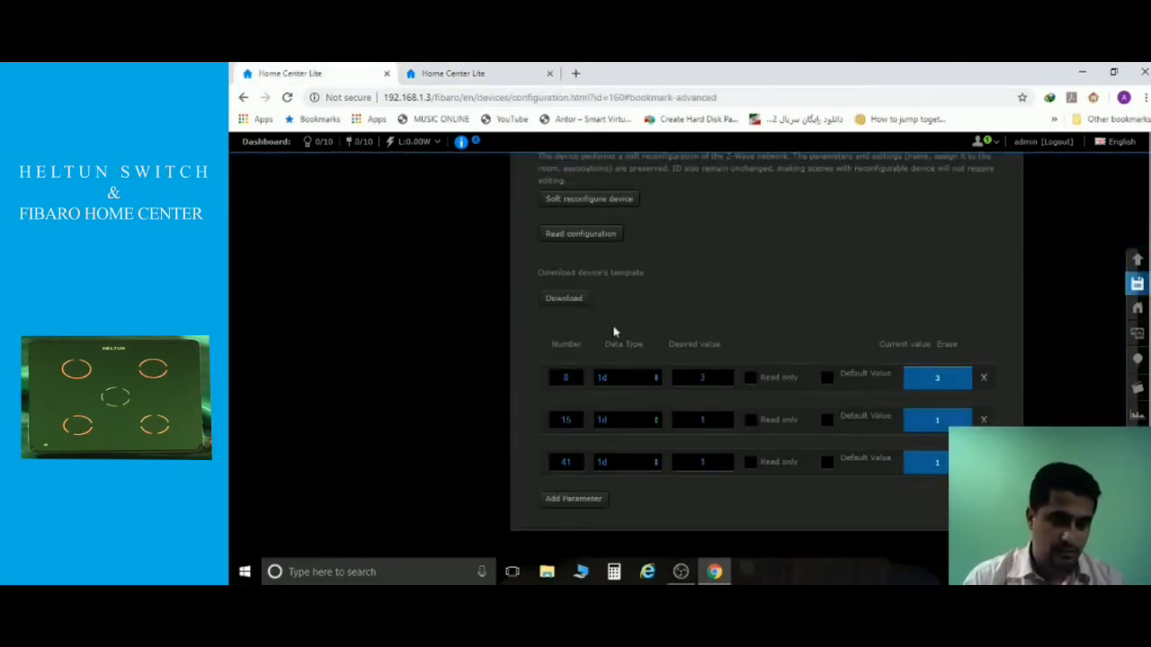
Add a parameter row numbered 15 with desired value 0 and save it.
{"action": "left_click", "coordinate": [586, 504]}
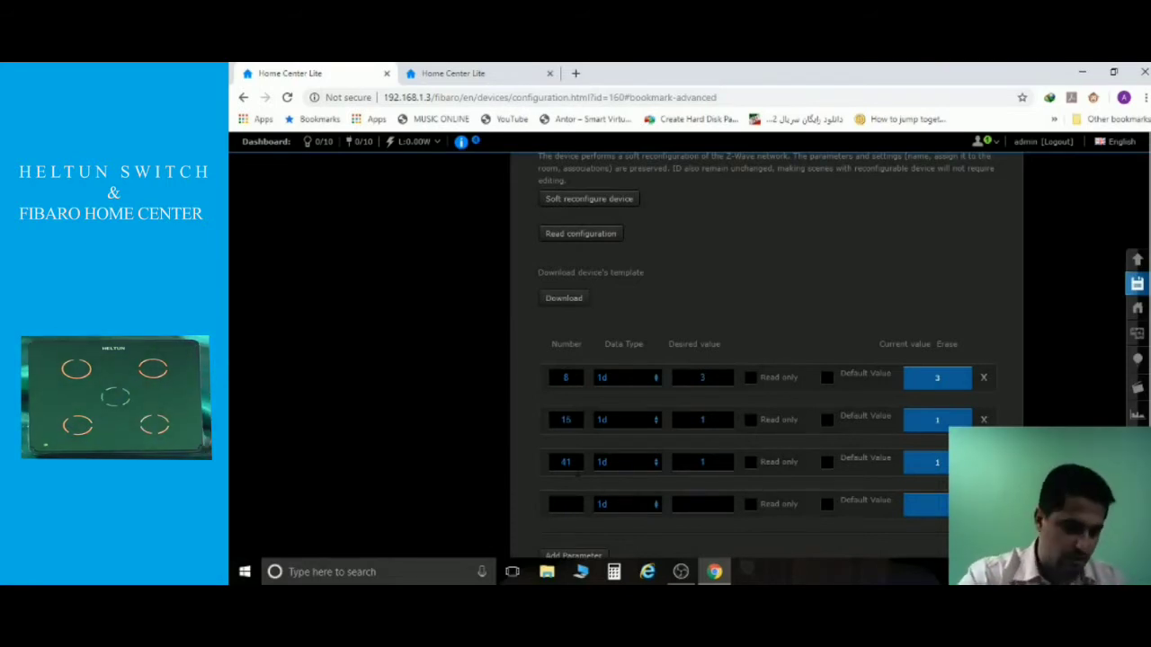
{"action": "type", "text": "15"}
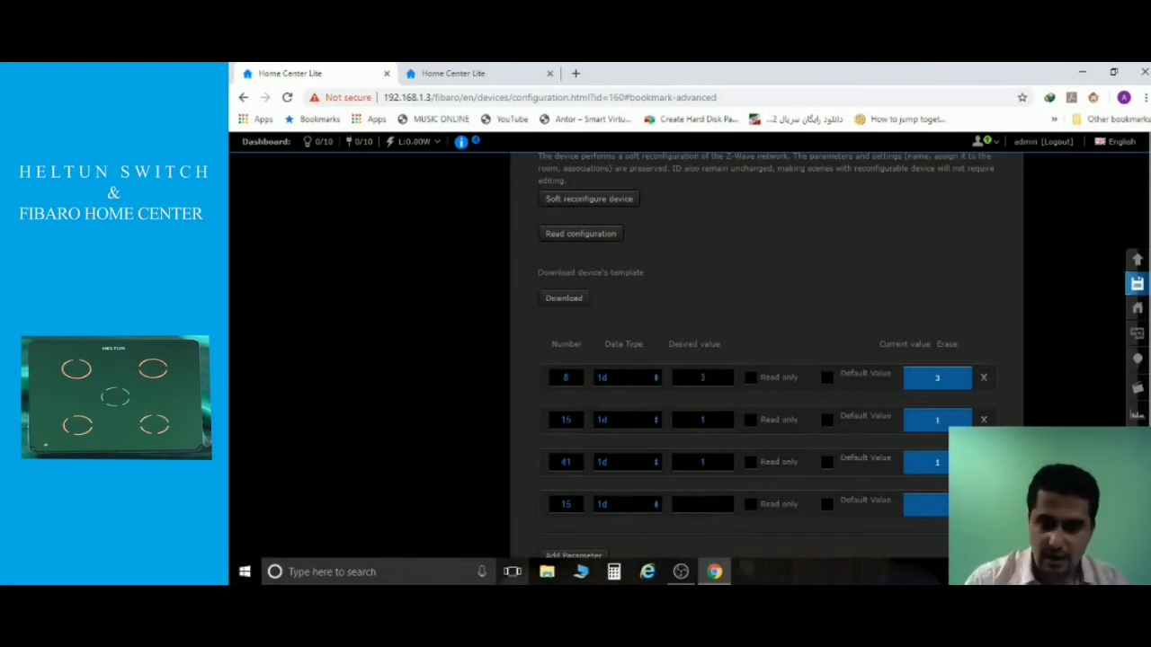
{"action": "type", "text": "0"}
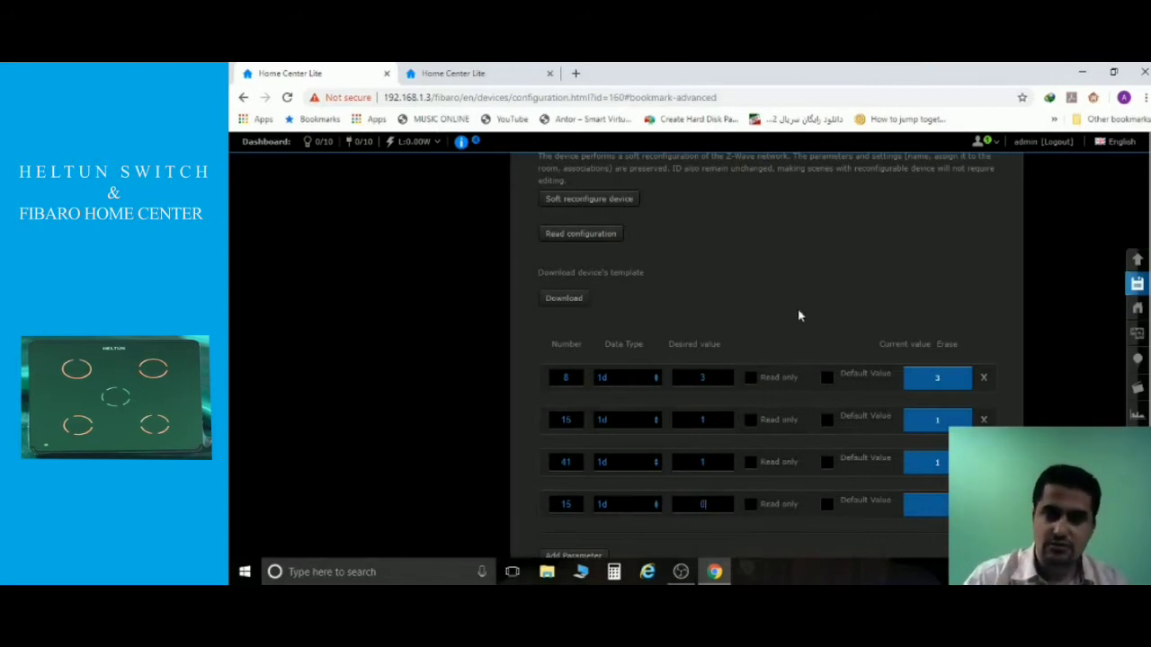
{"action": "left_click", "coordinate": [1137, 284]}
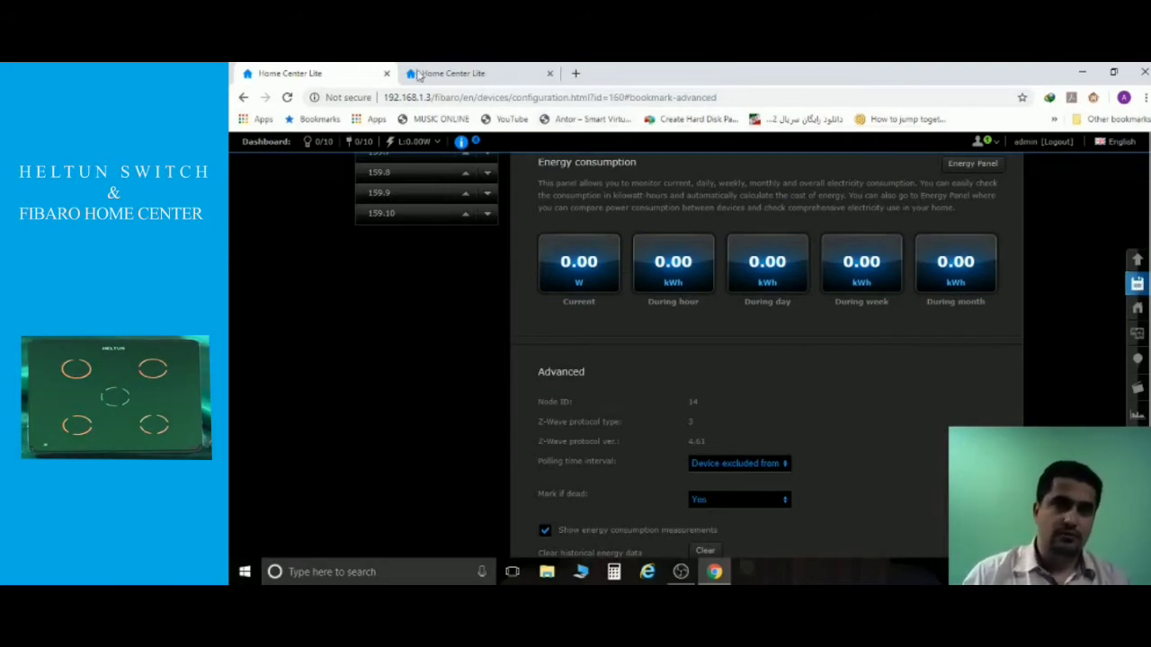
{"action": "left_click", "coordinate": [452, 76]}
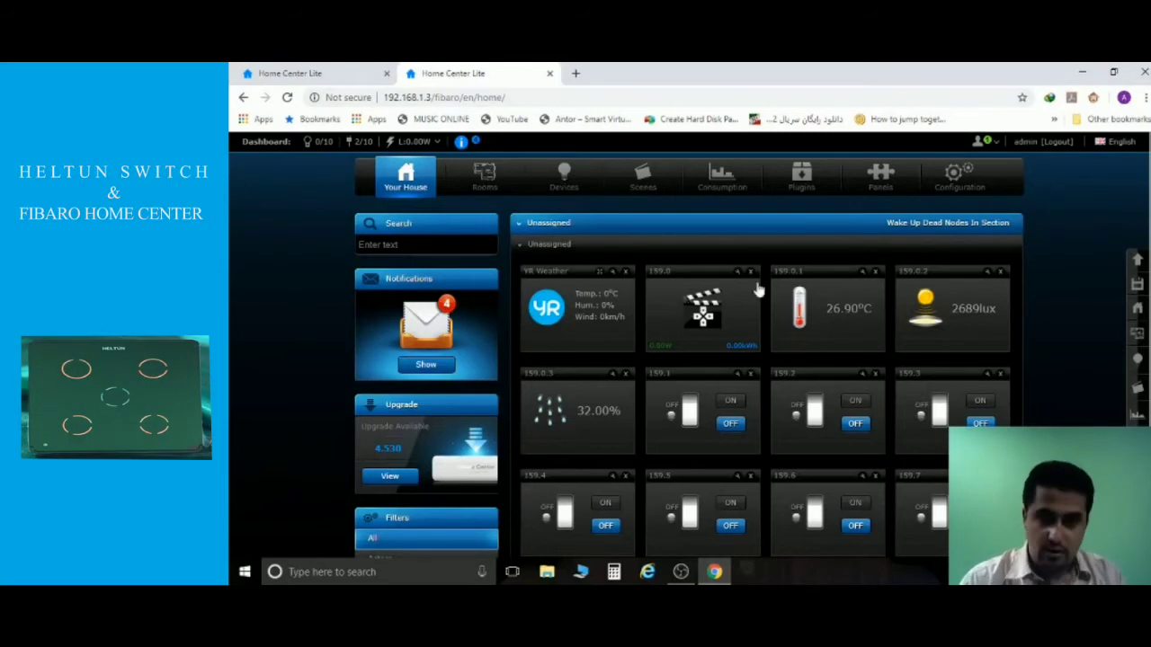
{"action": "left_click", "coordinate": [330, 81]}
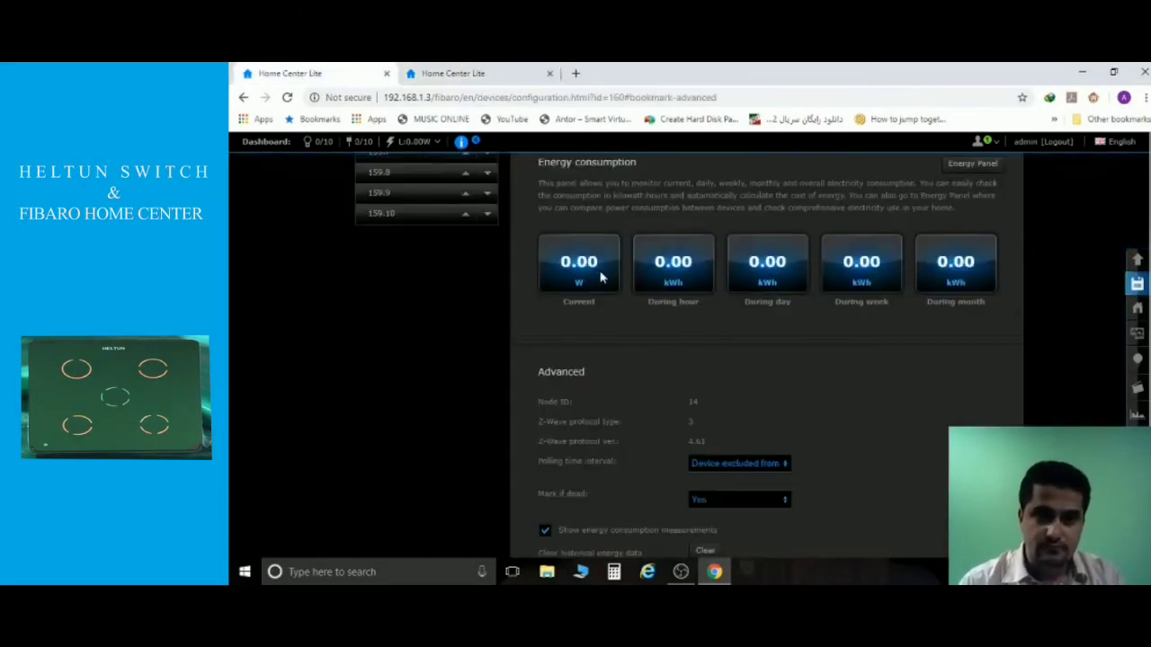
{"action": "scroll", "coordinate": [602, 278], "scroll_direction": "down", "scroll_amount": 5}
{"action": "scroll", "coordinate": [602, 278], "scroll_direction": "down", "scroll_amount": 8}
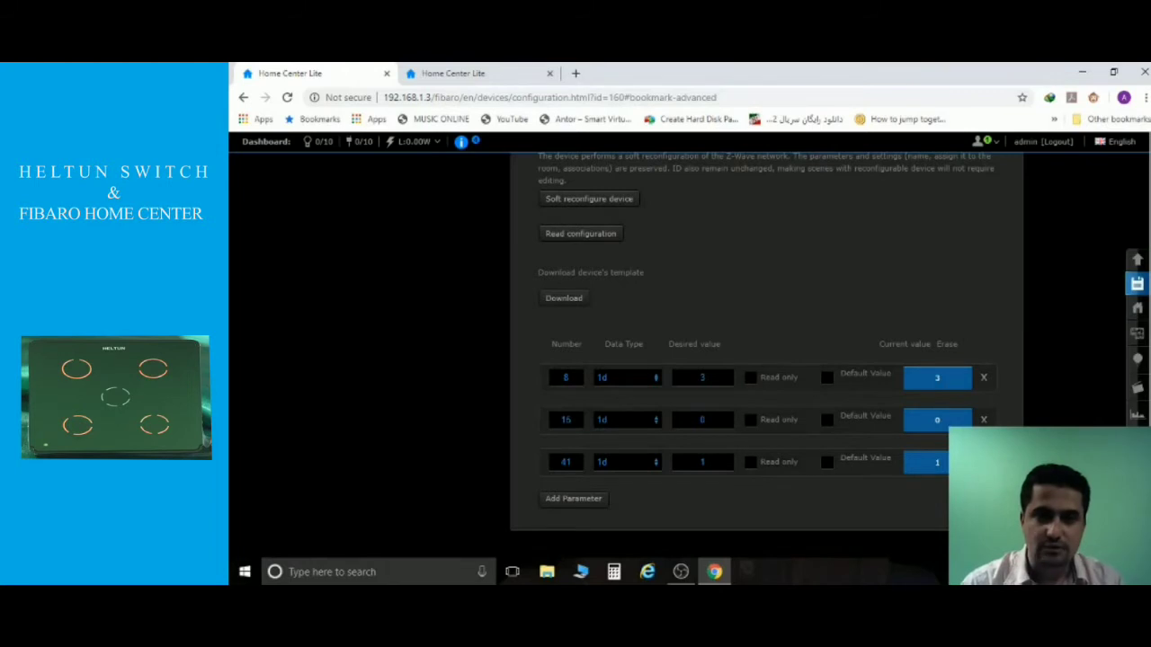
Change parameter 15's desired value to 5, then replace it with 1 and save.
{"action": "key", "text": "BackSpace"}
{"action": "type", "text": "5"}
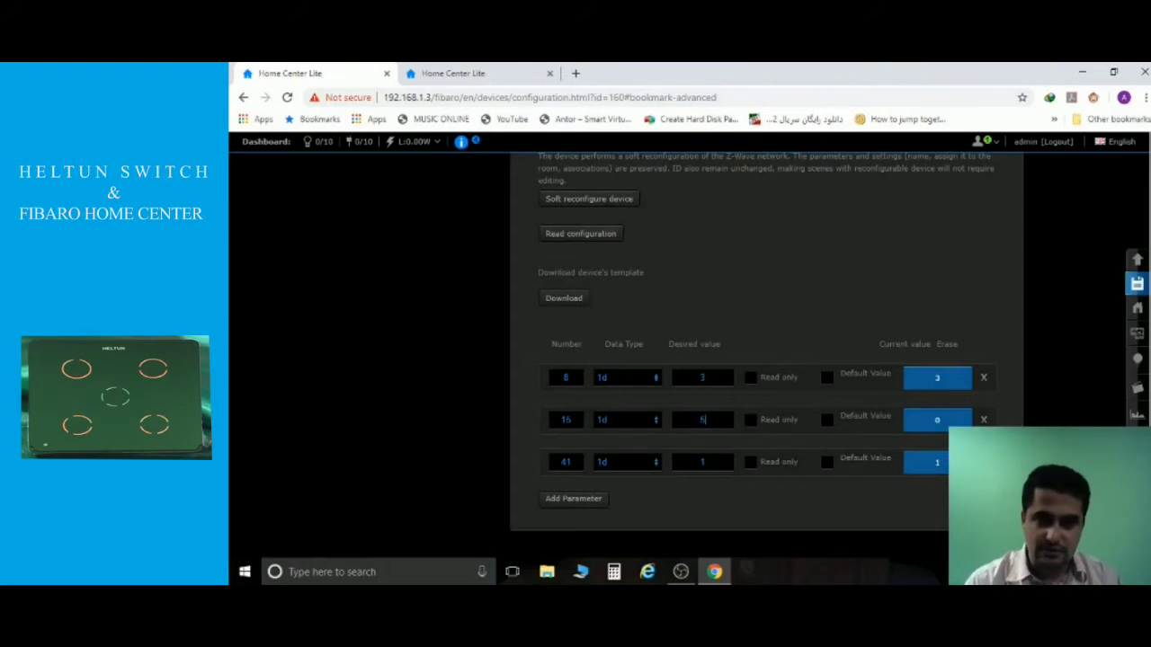
{"action": "double_click", "coordinate": [702, 420]}
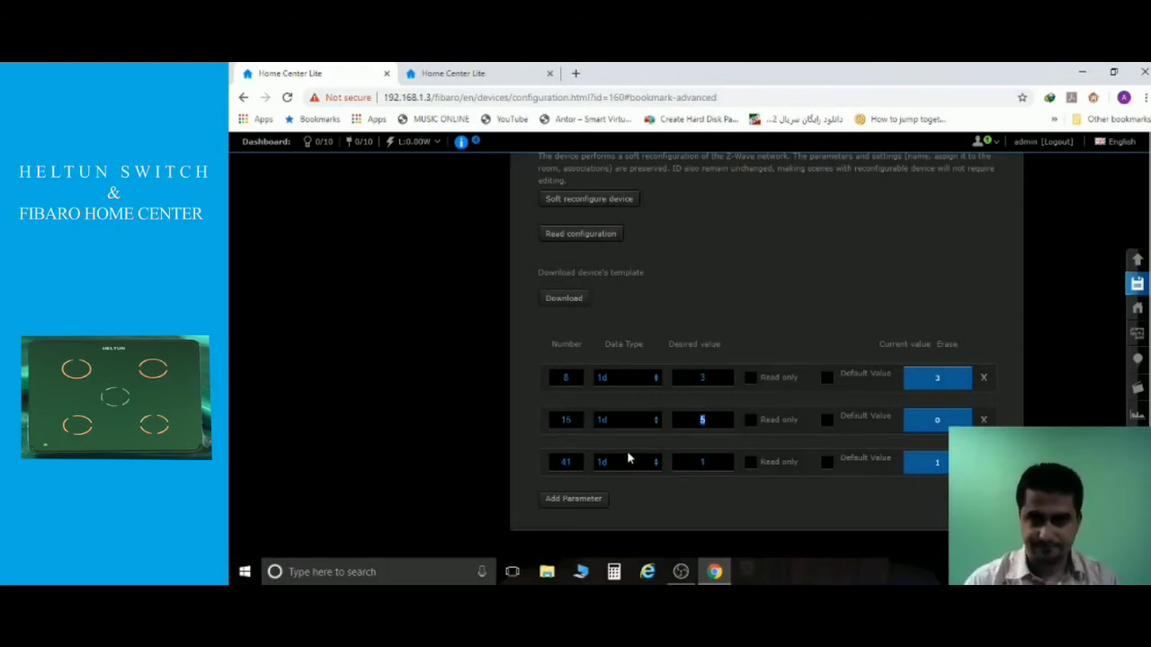
{"action": "type", "text": "1"}
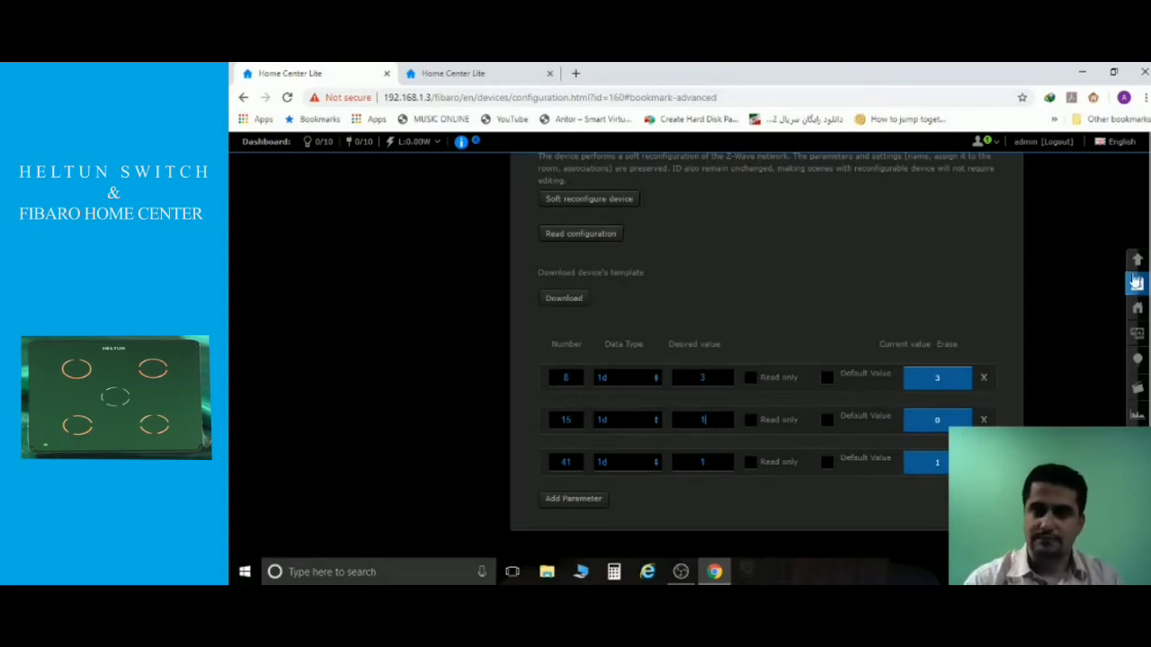
{"action": "left_click", "coordinate": [1138, 285]}
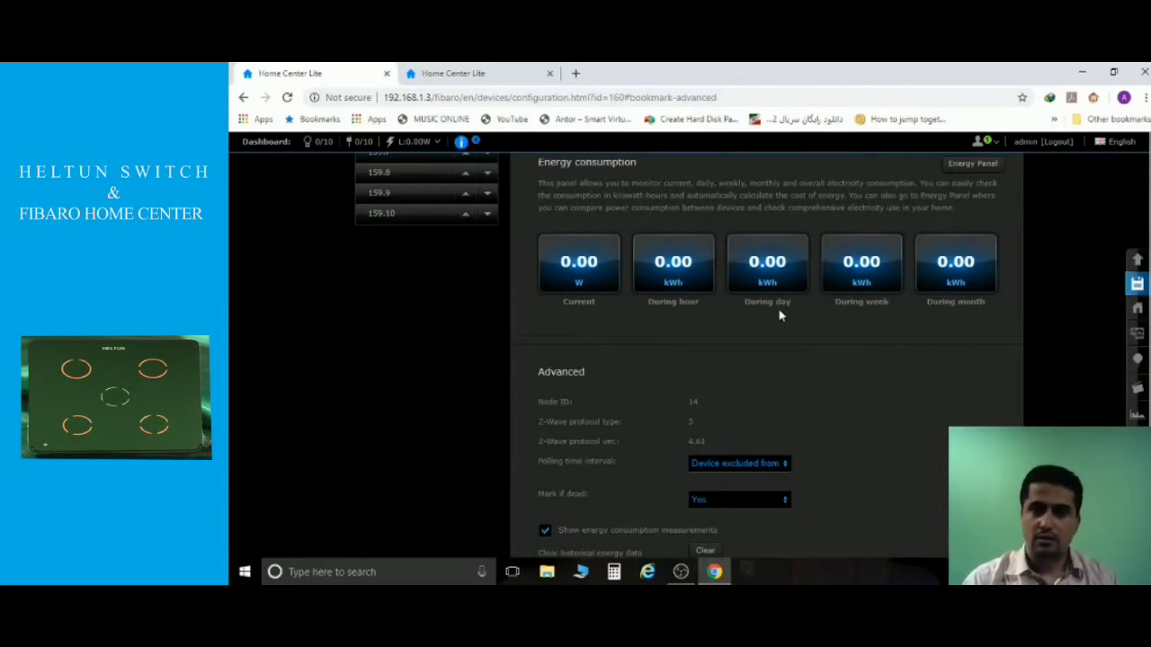
Scroll to the top and switch to the dashboard tab with the device tiles.
{"action": "scroll", "coordinate": [779, 315], "scroll_direction": "up", "scroll_amount": 5}
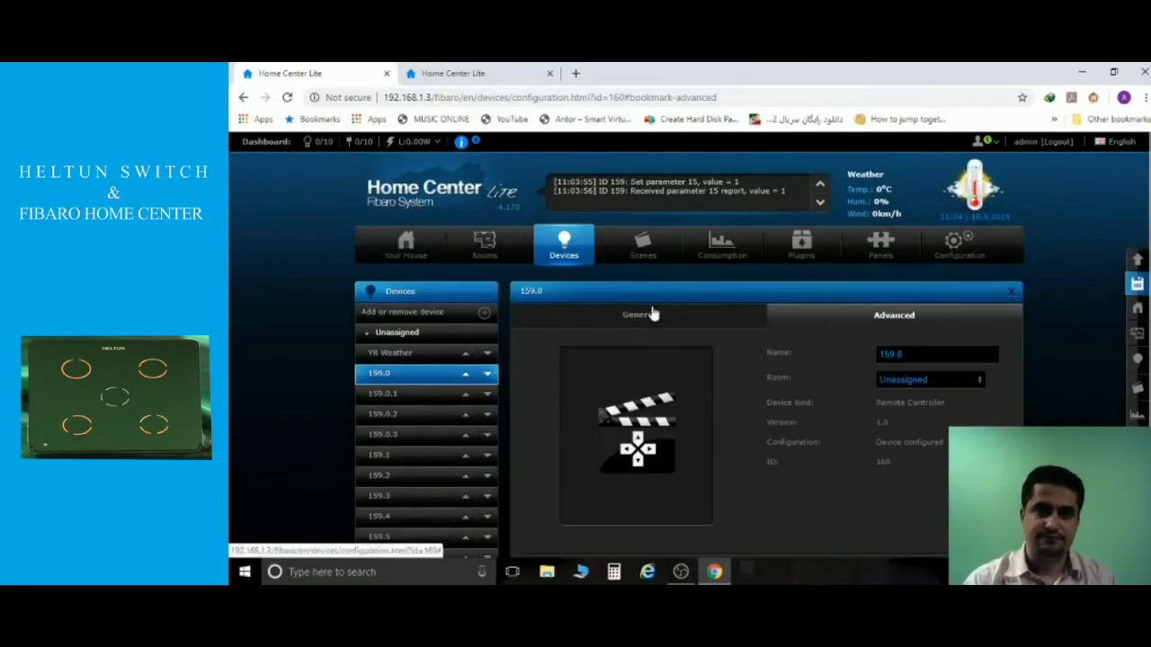
{"action": "left_click", "coordinate": [450, 72]}
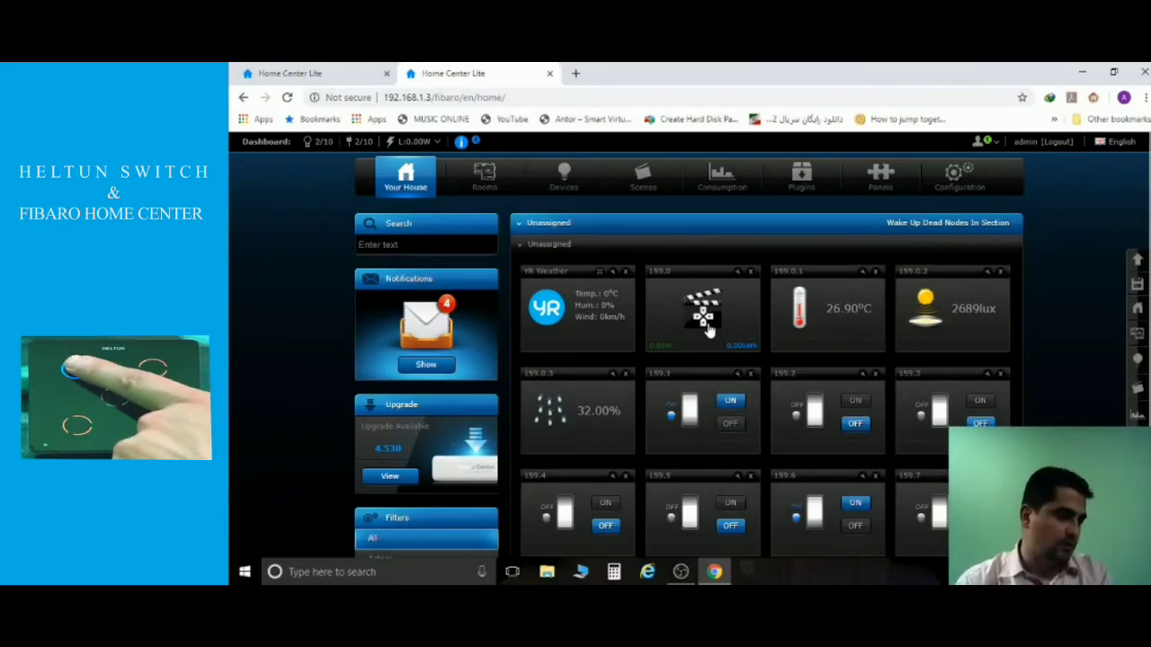
Trigger the 159.0 scene controller tile, then return to its configuration tab.
{"action": "left_click", "coordinate": [708, 329]}
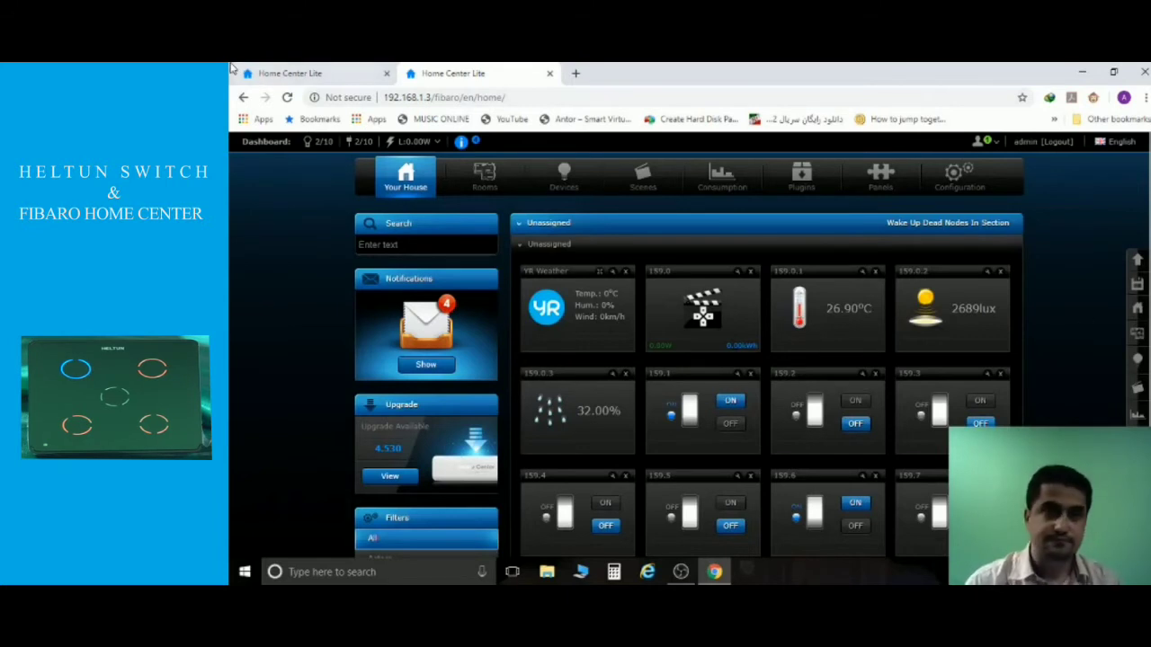
{"action": "left_click", "coordinate": [292, 75]}
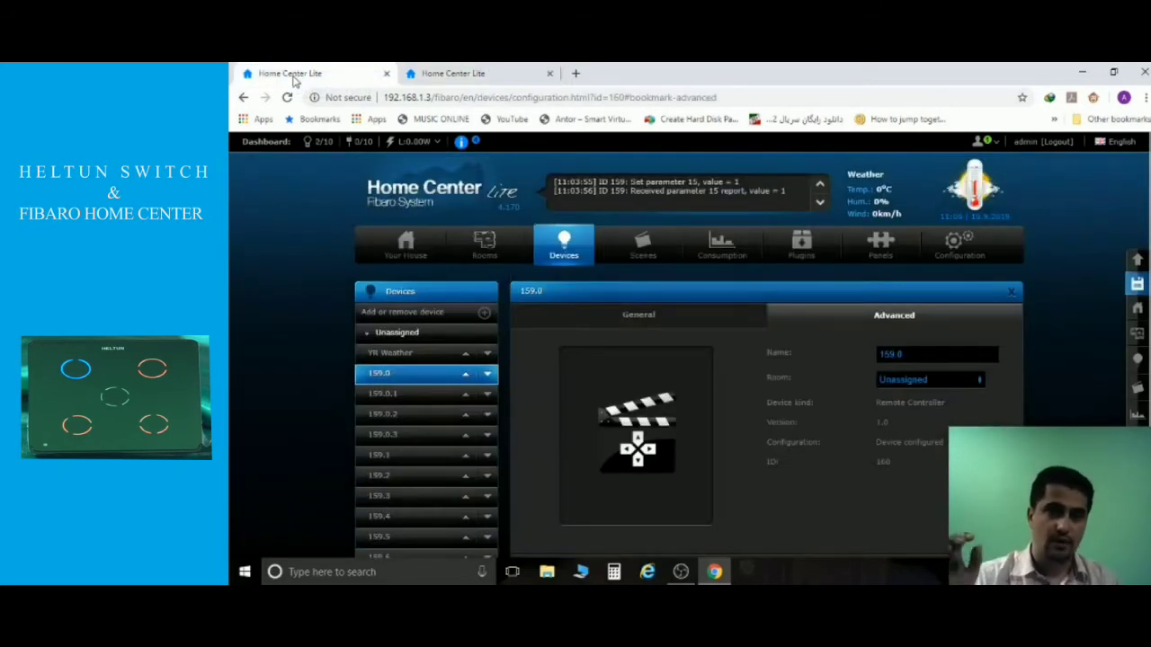
Scroll to device 159.0's parameter table and insert a fourth, empty parameter row.
{"action": "scroll", "coordinate": [710, 300], "scroll_direction": "down", "scroll_amount": 10}
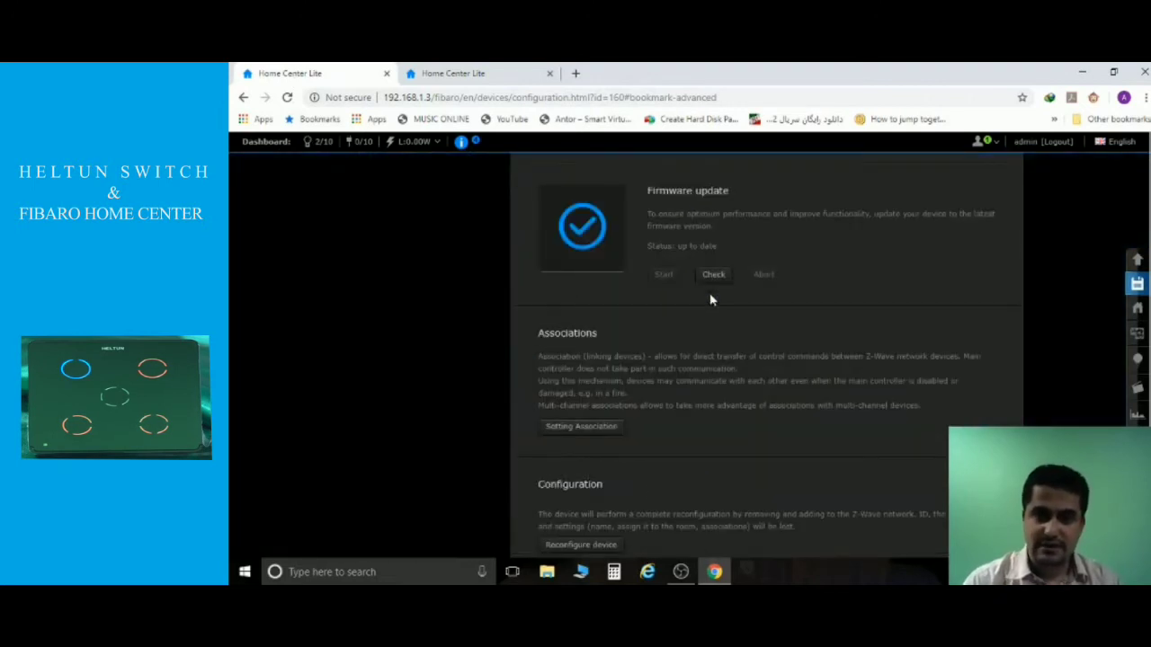
{"action": "scroll", "coordinate": [710, 300], "scroll_direction": "down", "scroll_amount": 5}
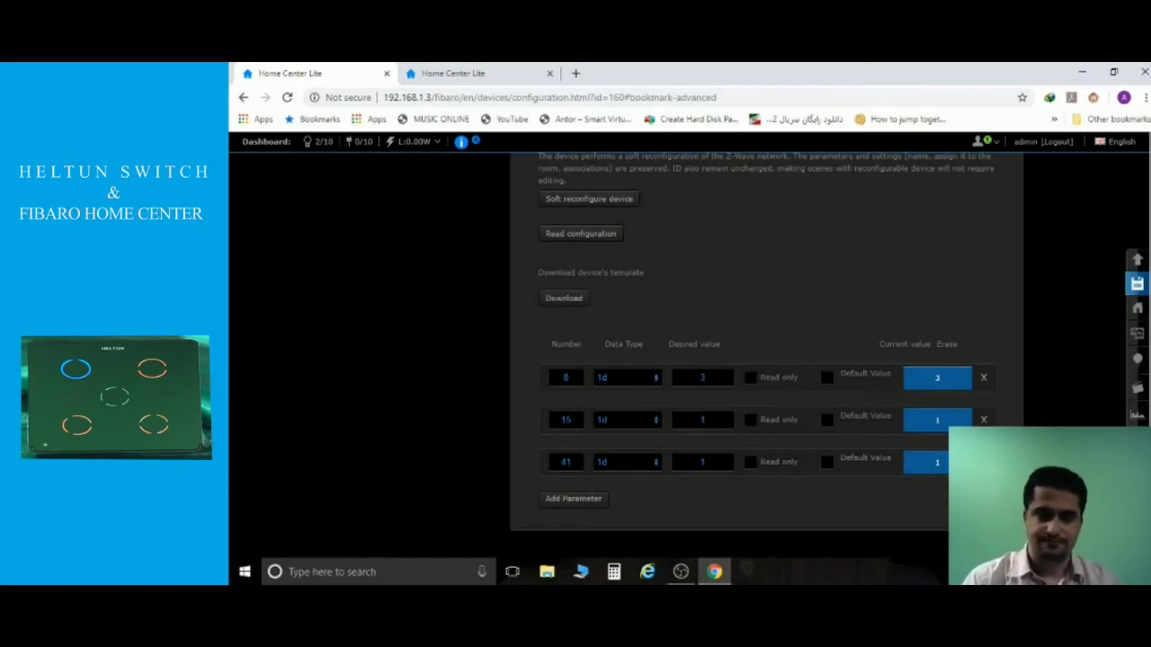
{"action": "left_click", "coordinate": [572, 507]}
Add parameters 31 and 32 with value 1 each and save the table to the switch.
{"action": "scroll", "coordinate": [584, 506], "scroll_direction": "down", "scroll_amount": 1}
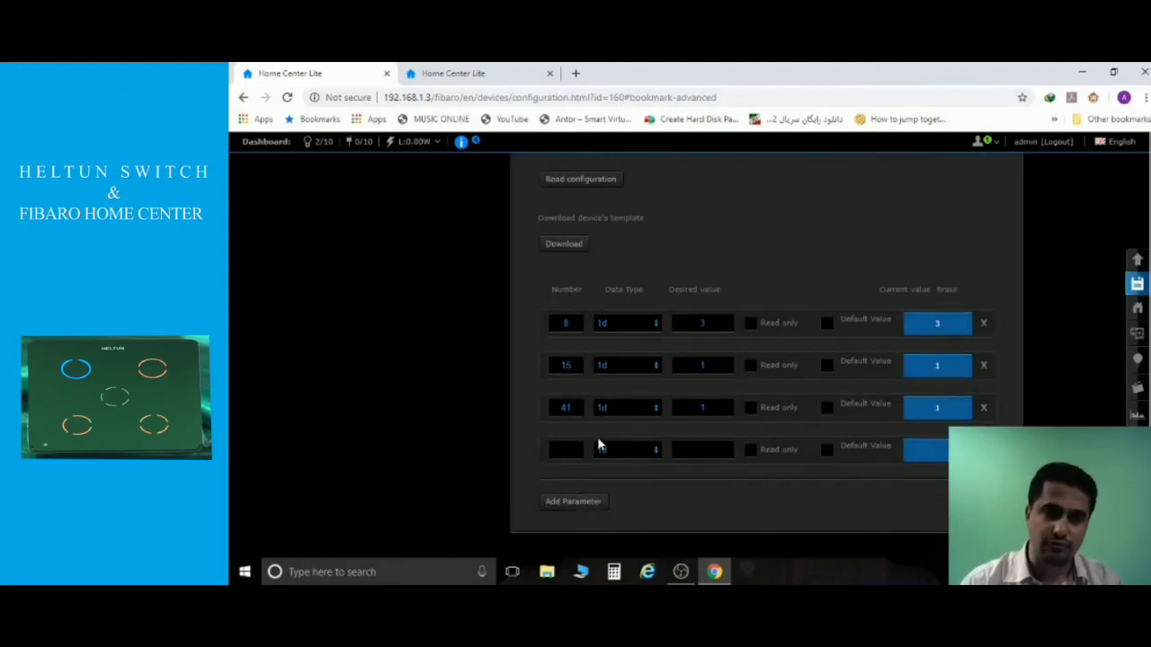
{"action": "left_click", "coordinate": [594, 504]}
{"action": "left_click", "coordinate": [566, 446]}
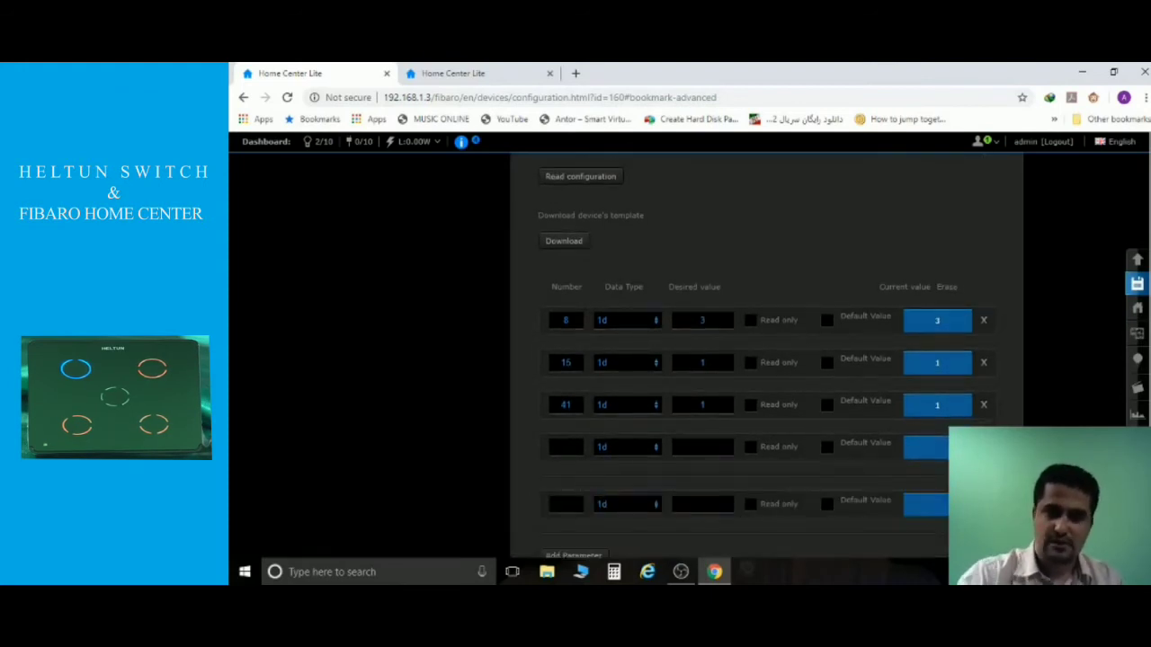
{"action": "type", "text": "31"}
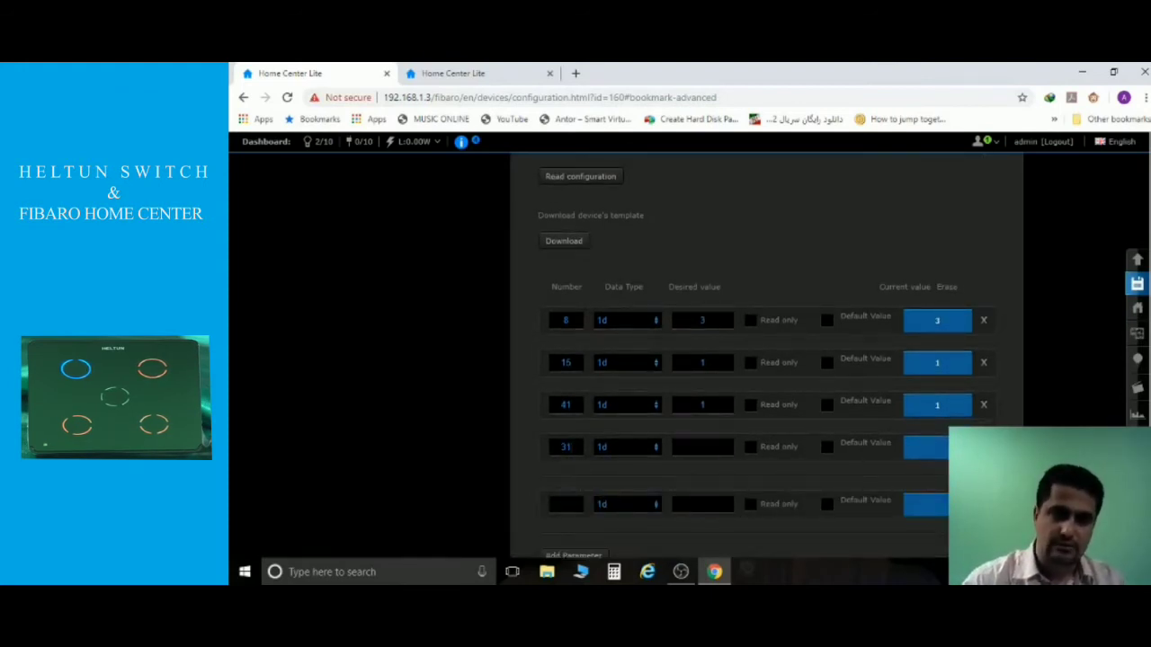
{"action": "type", "text": "32"}
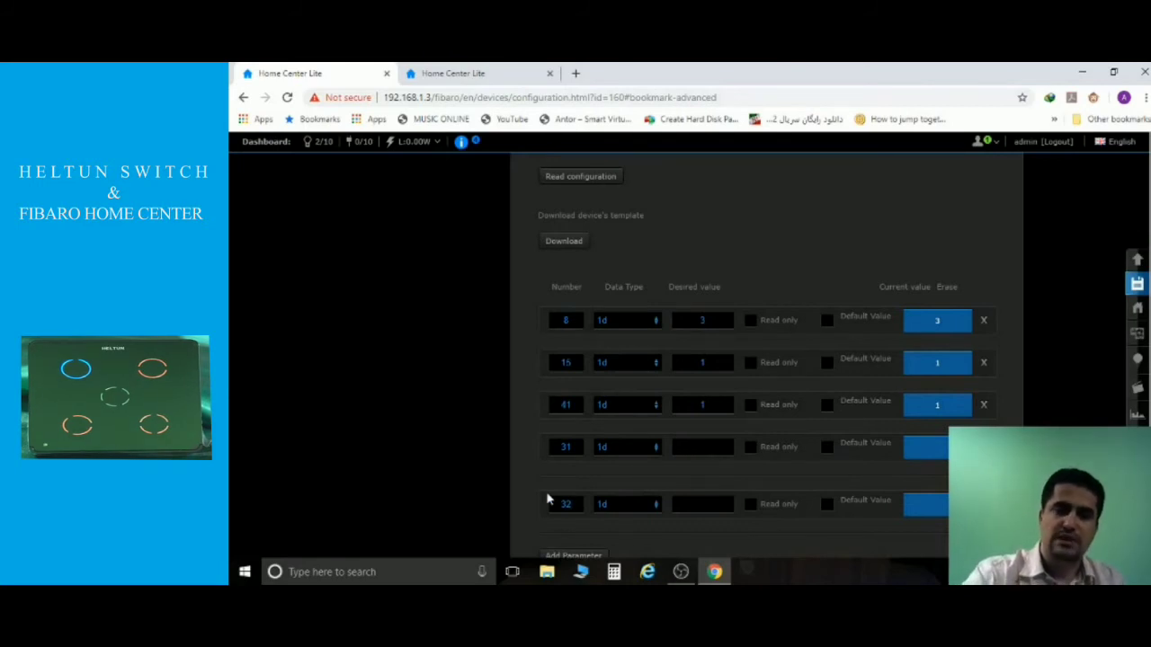
{"action": "type", "text": "1"}
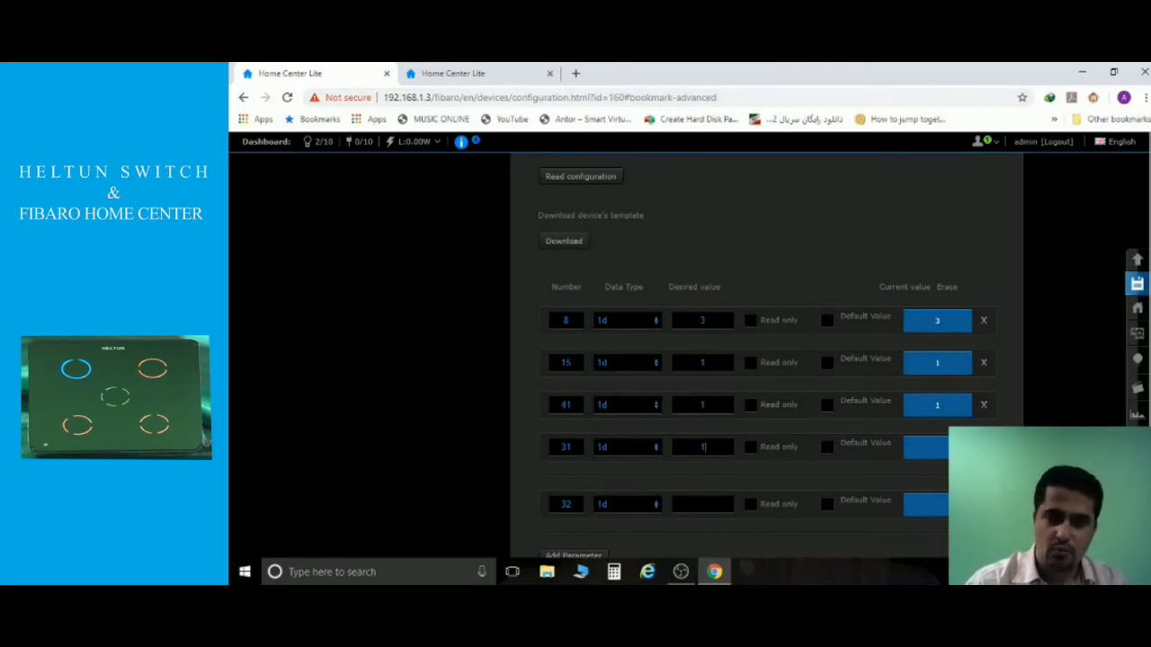
{"action": "type", "text": "1"}
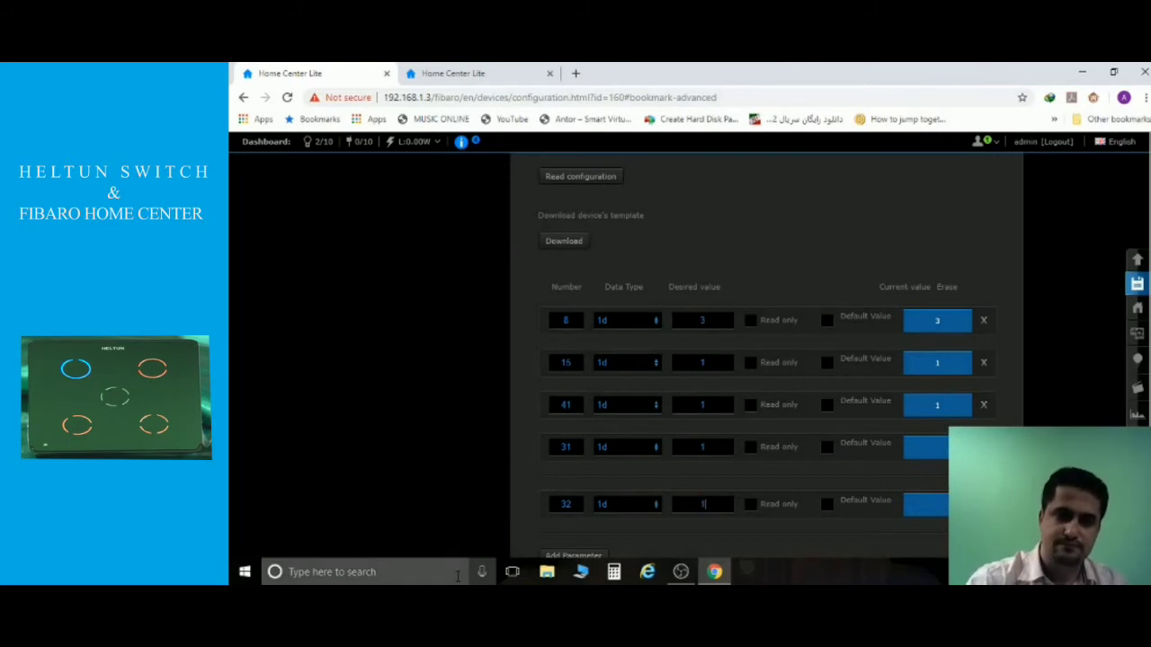
{"action": "left_click", "coordinate": [1137, 283]}
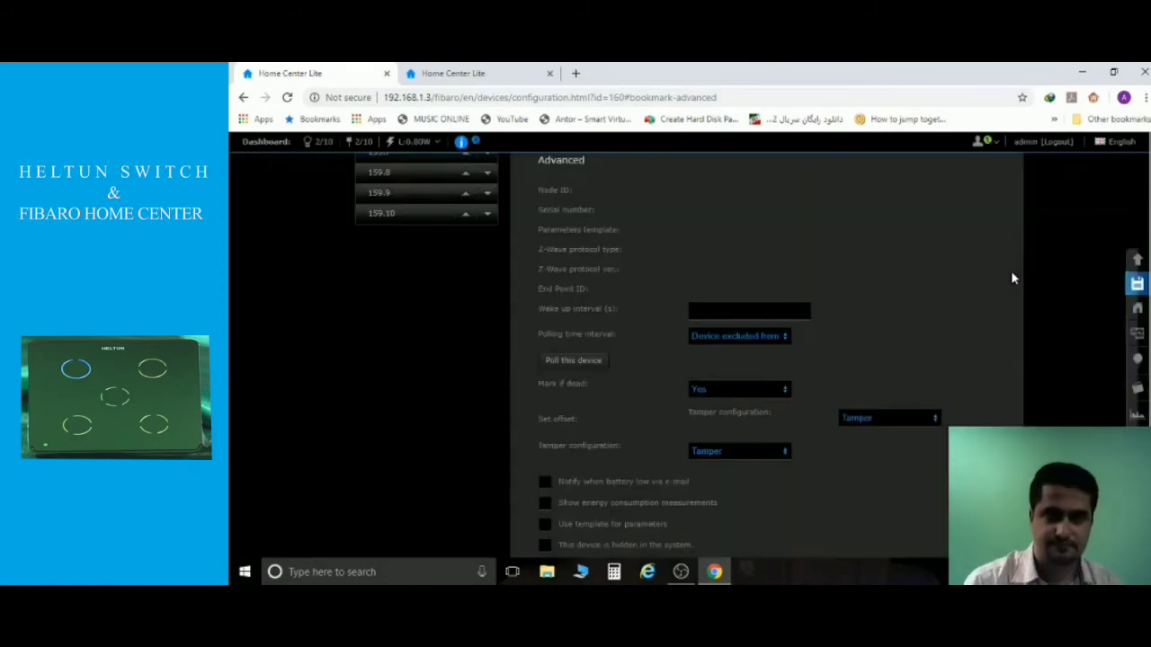
Change the desired values of parameters 32 and 41 to 2 and save them to the switch.
{"action": "scroll", "coordinate": [878, 317], "scroll_direction": "down", "scroll_amount": 12}
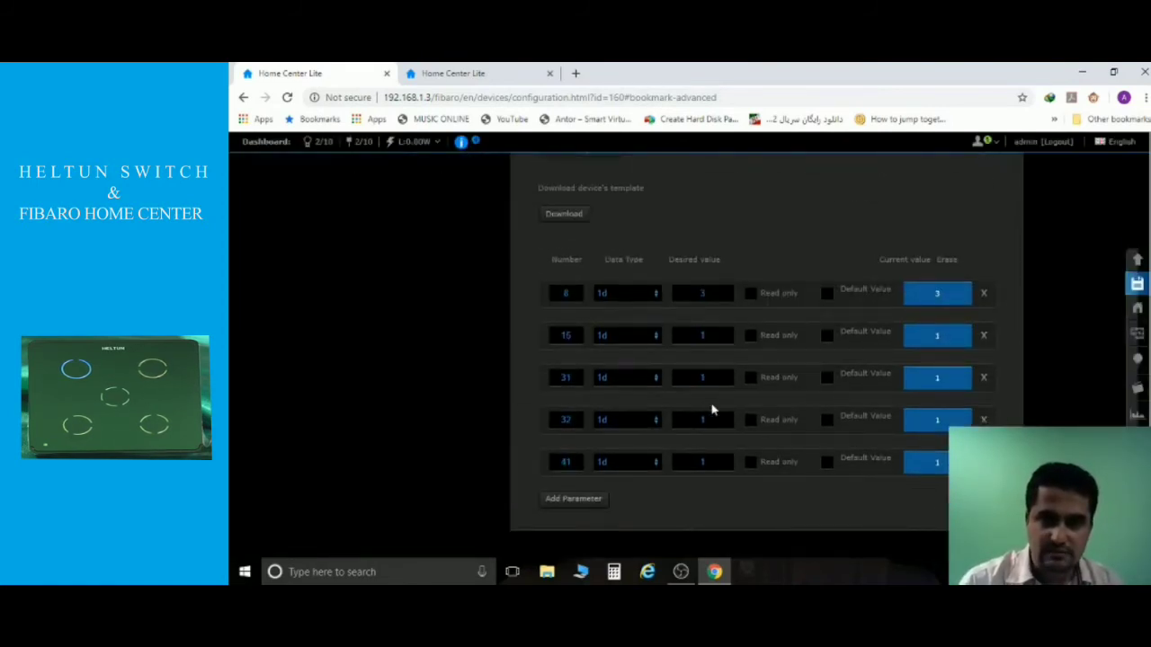
{"action": "left_click_drag", "start_coordinate": [711, 420], "coordinate": [658, 420]}
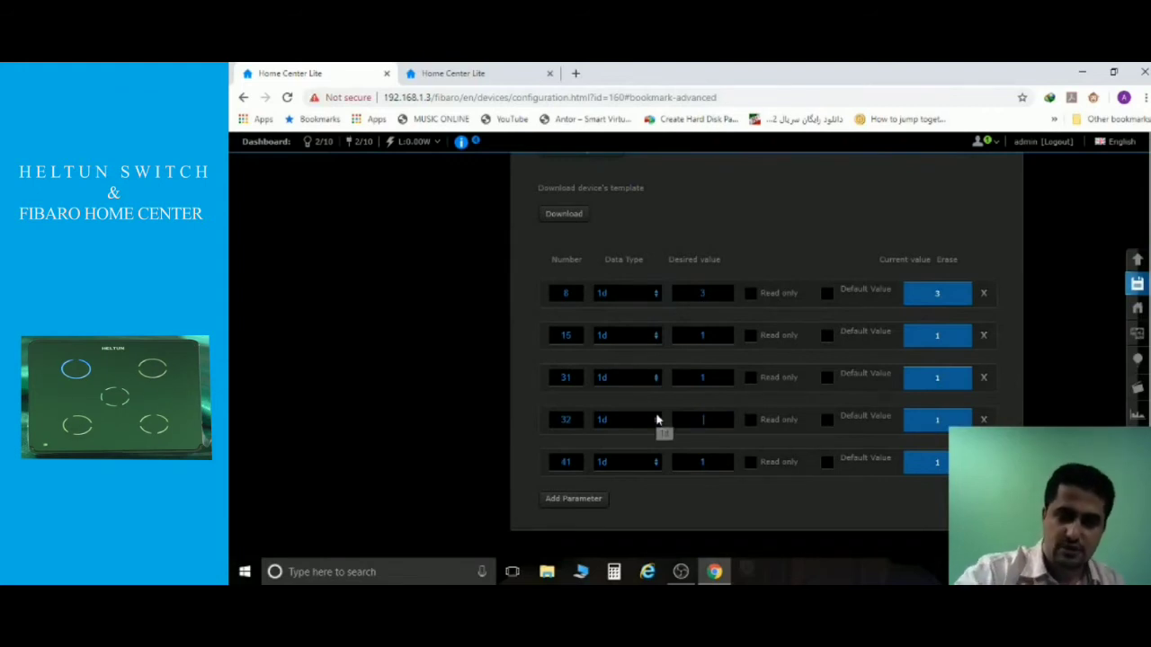
{"action": "type", "text": "2"}
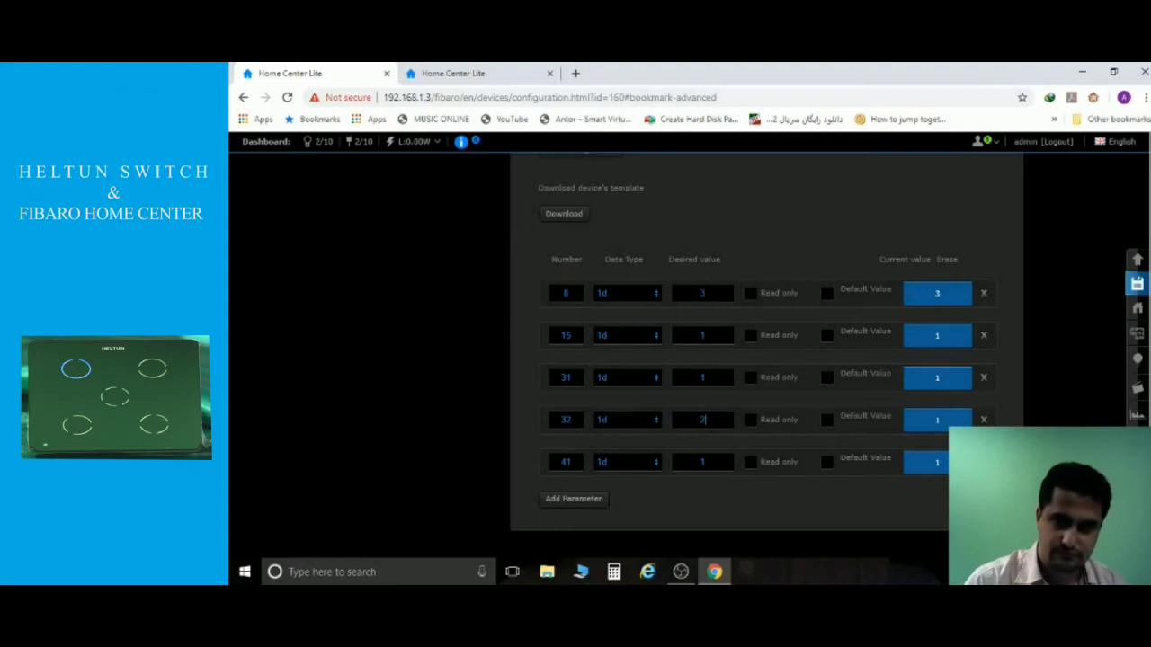
{"action": "left_click_drag", "start_coordinate": [708, 461], "coordinate": [622, 455]}
{"action": "type", "text": "2"}
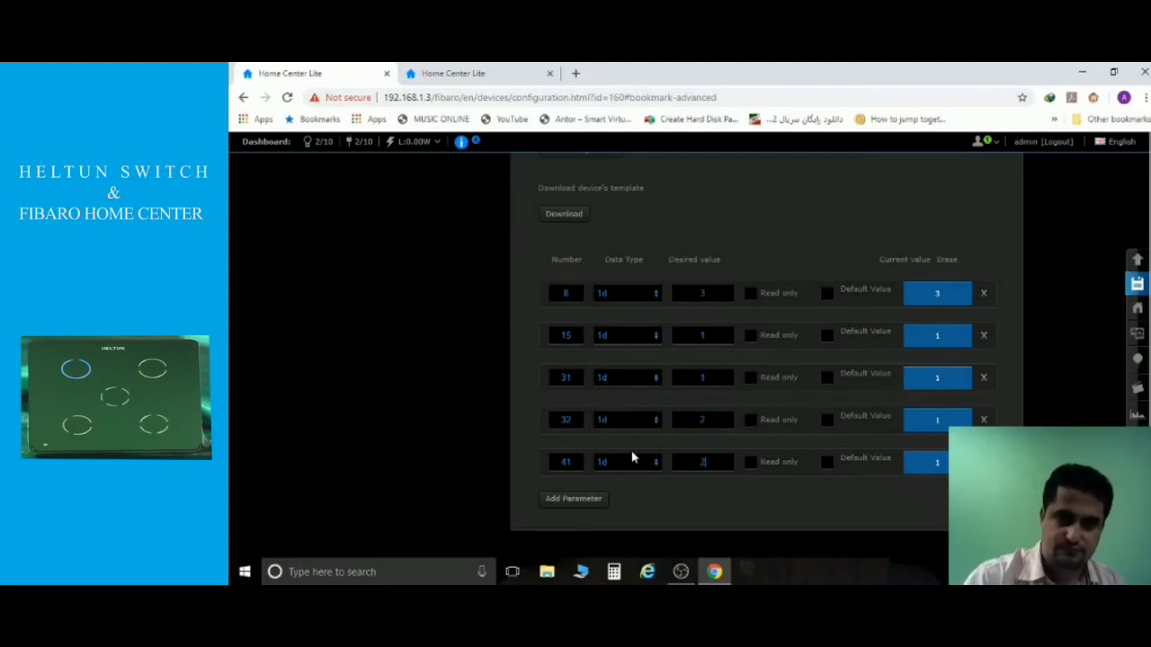
{"action": "left_click", "coordinate": [1135, 285]}
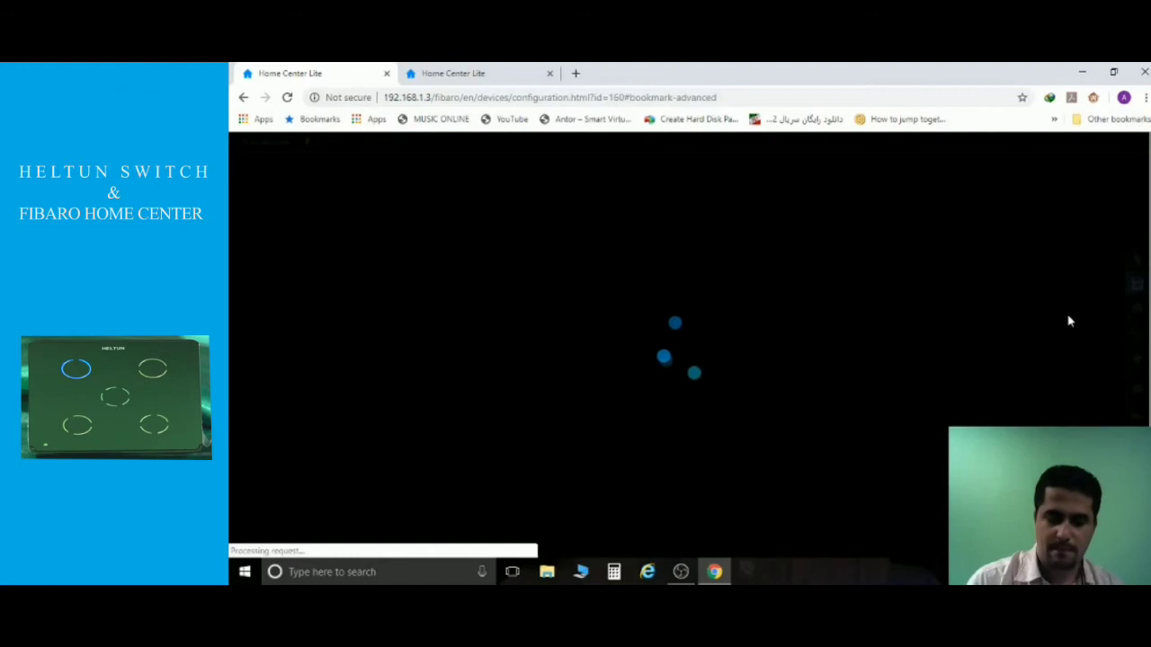
{"action": "scroll", "coordinate": [914, 354], "scroll_direction": "down", "scroll_amount": 10}
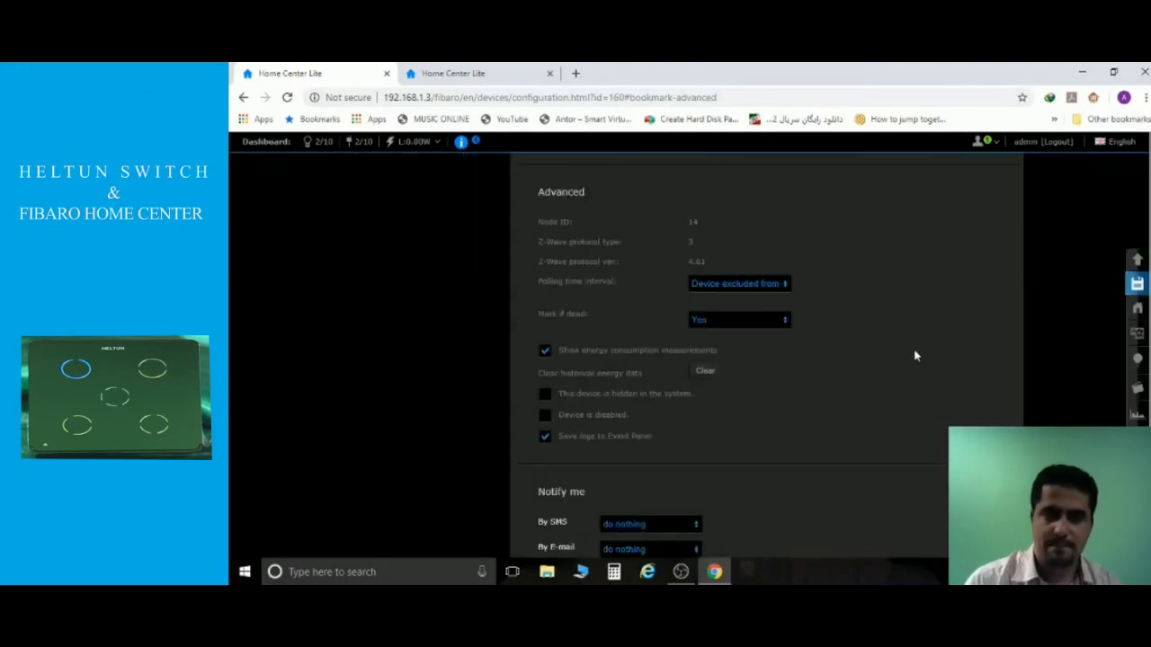
{"action": "scroll", "coordinate": [914, 354], "scroll_direction": "down", "scroll_amount": 3}
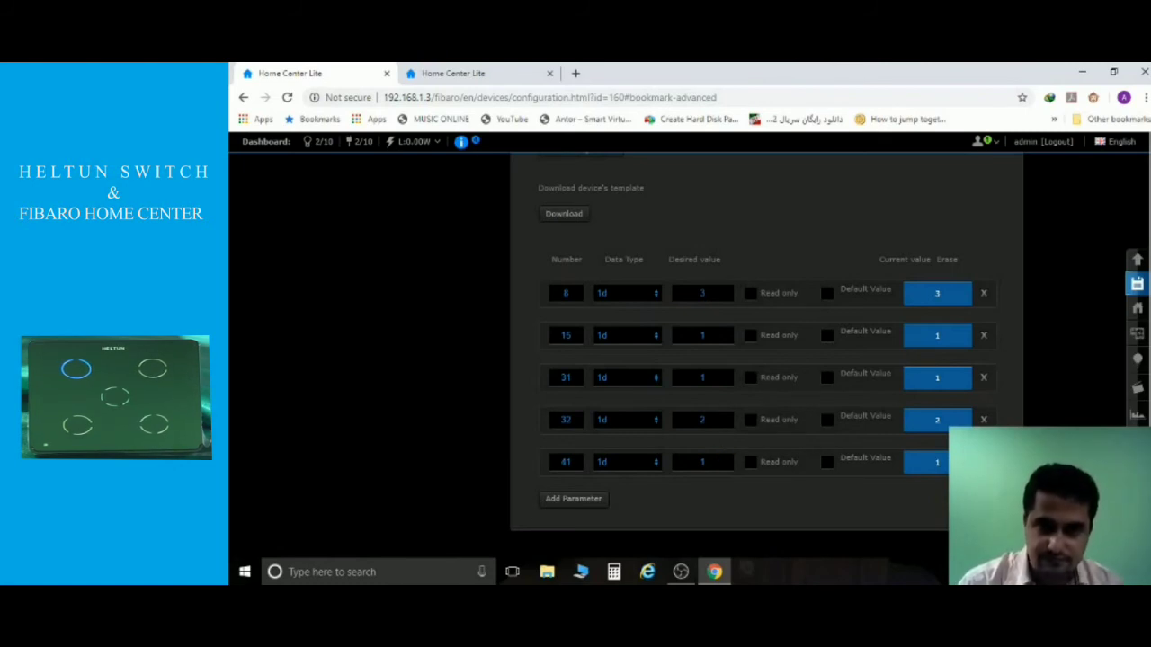
Set parameters 32 and 41 back to 0 and save them to the switch.
{"action": "double_click", "coordinate": [703, 420]}
{"action": "type", "text": "0"}
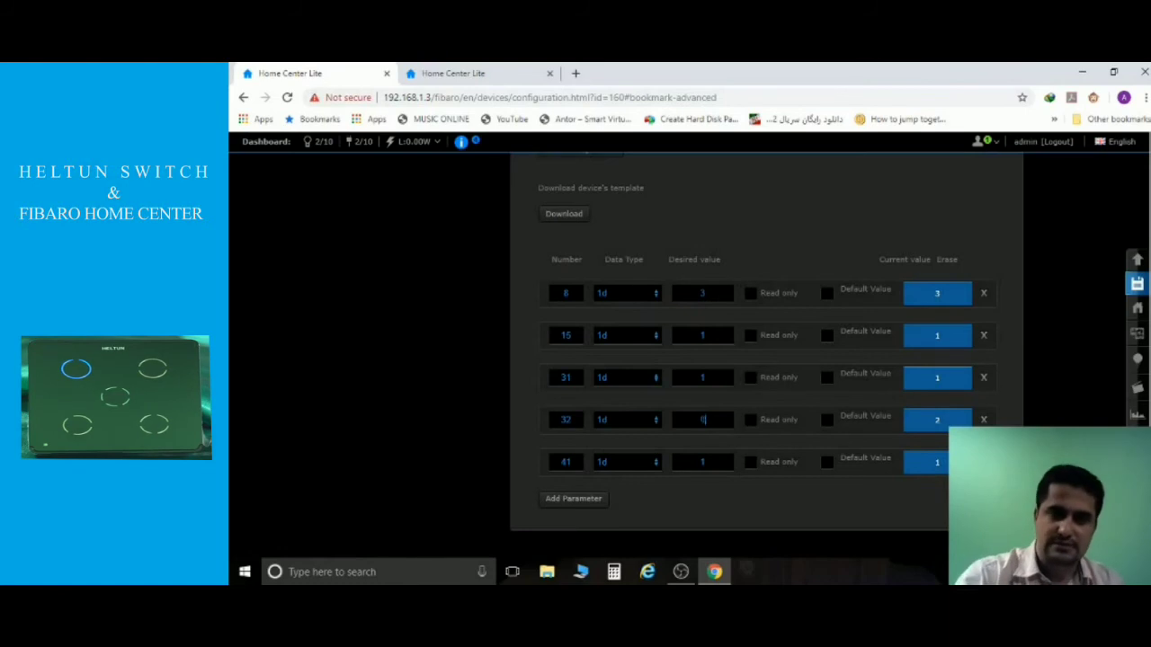
{"action": "double_click", "coordinate": [704, 462]}
{"action": "type", "text": "0"}
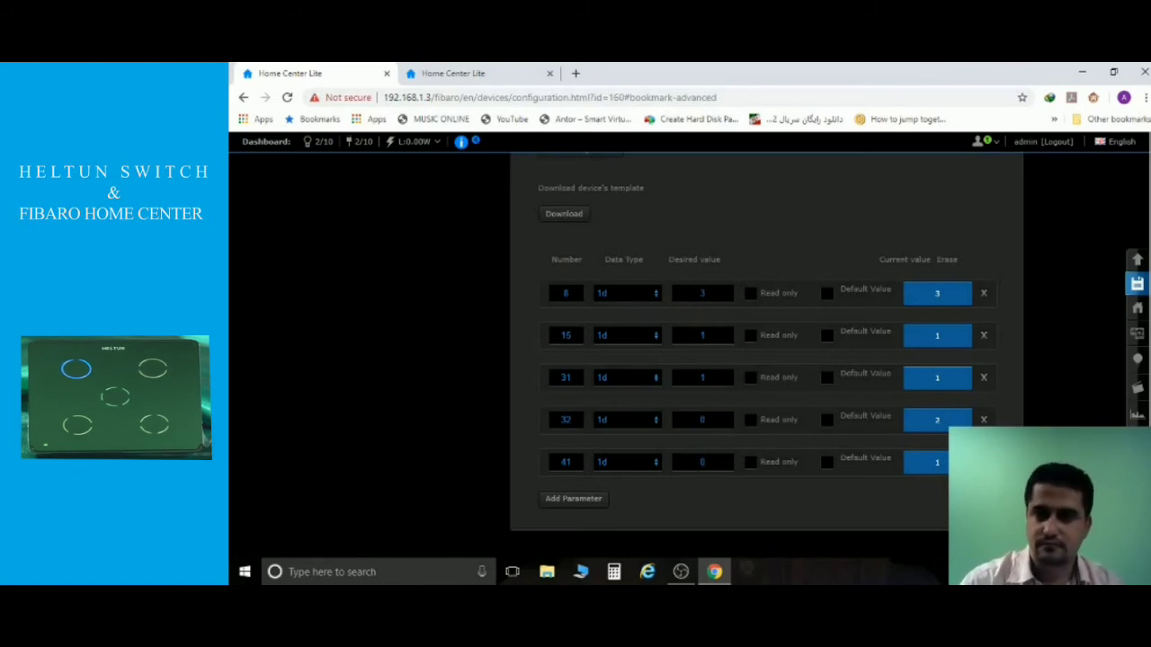
{"action": "left_click", "coordinate": [1137, 284]}
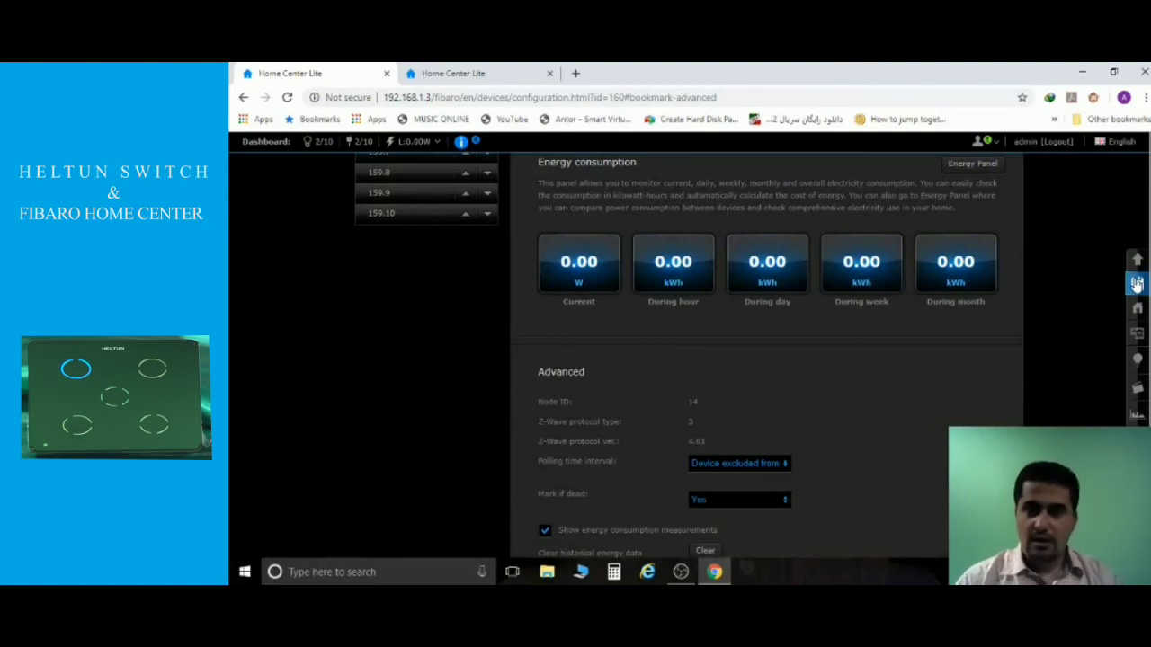
{"action": "scroll", "coordinate": [848, 368], "scroll_direction": "down", "scroll_amount": 15}
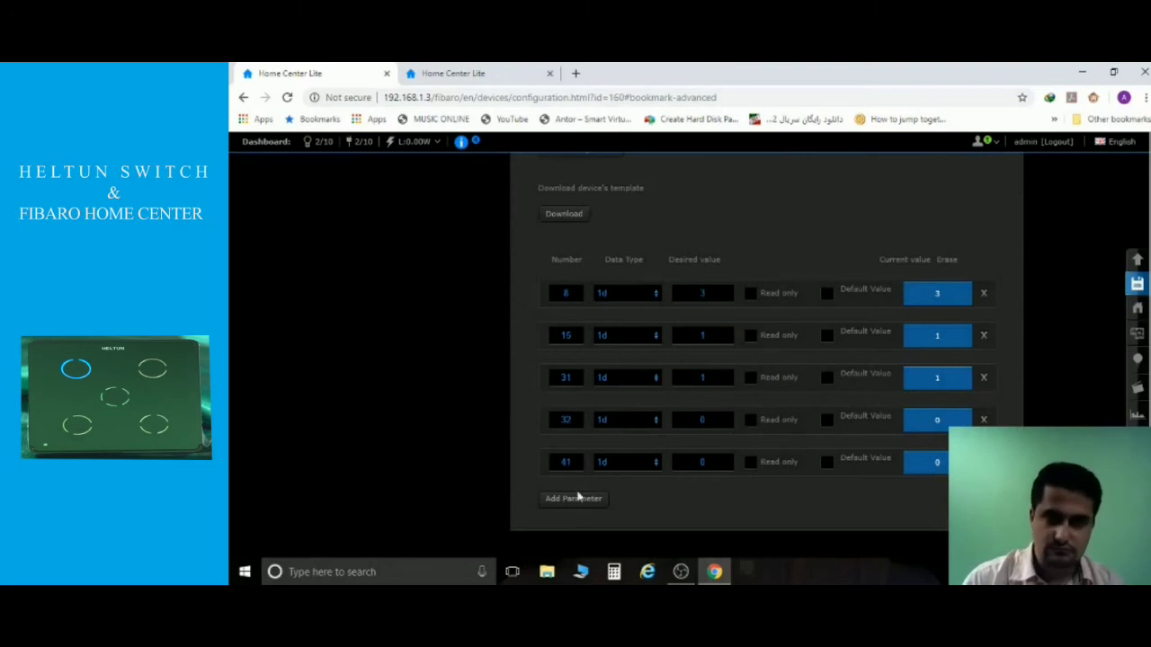
Erase parameters 32, 41, 8, 15 and 31 from the switch's parameter table.
{"action": "left_click", "coordinate": [984, 420]}
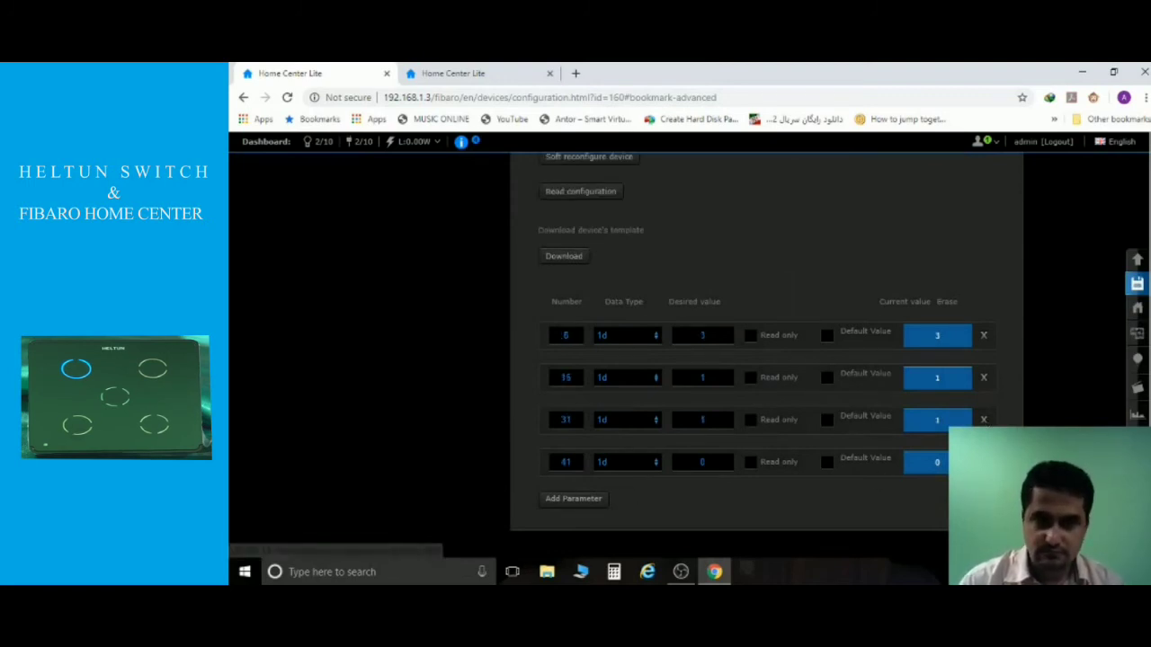
{"action": "left_click", "coordinate": [984, 462]}
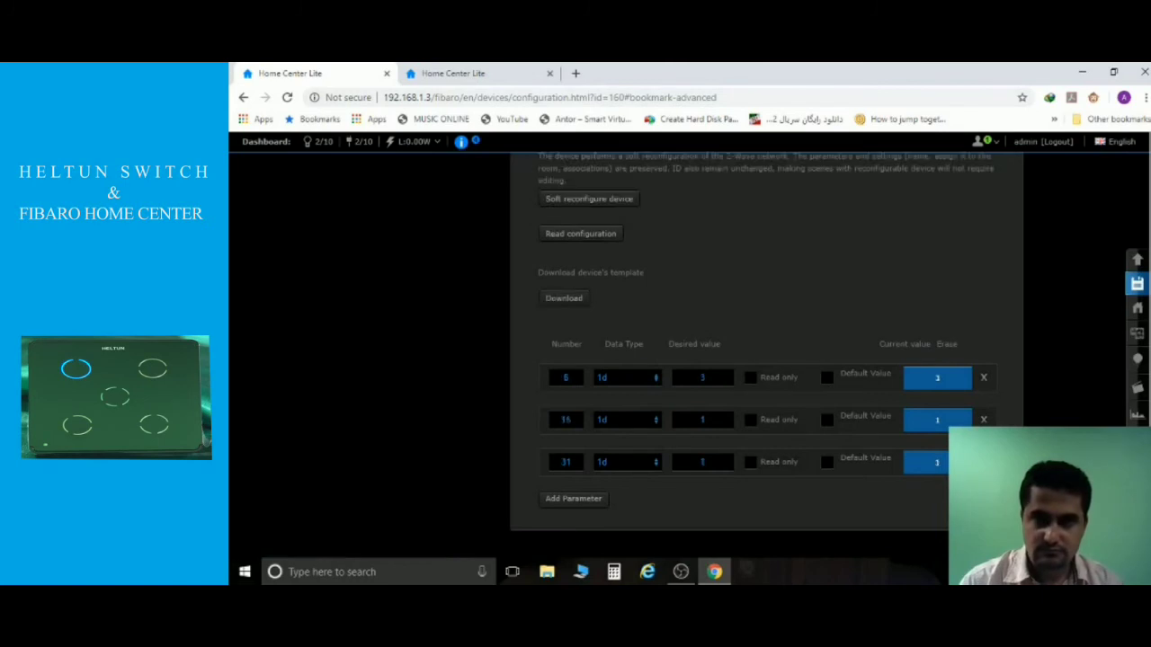
{"action": "left_click", "coordinate": [984, 462]}
{"action": "left_click", "coordinate": [983, 462]}
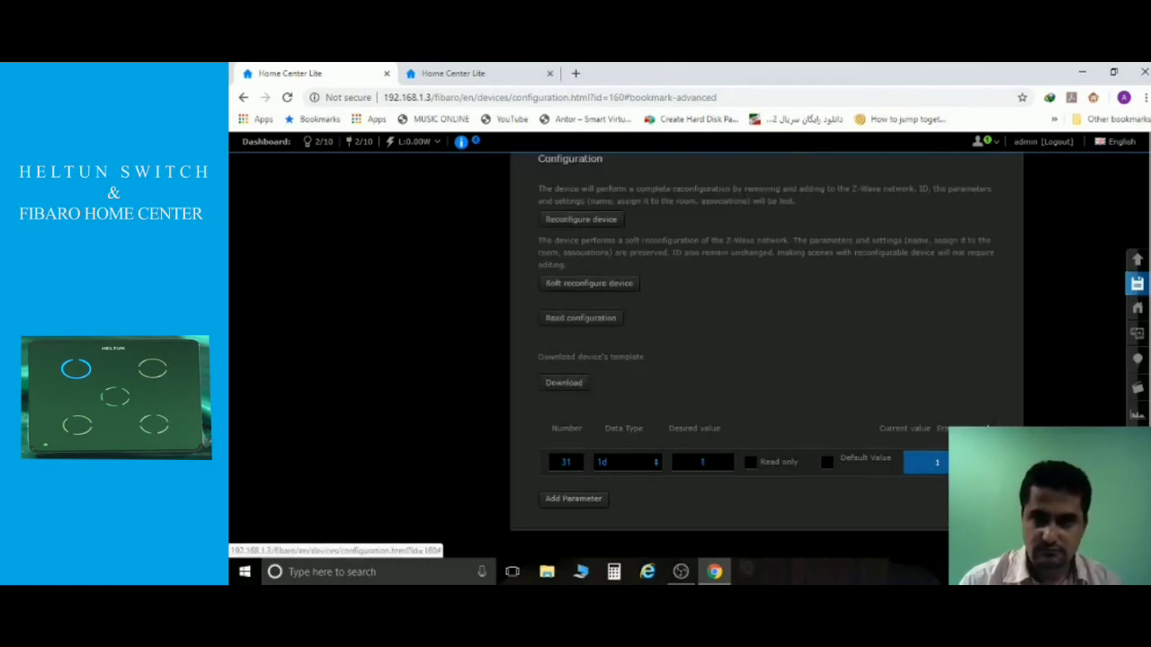
{"action": "left_click", "coordinate": [983, 462]}
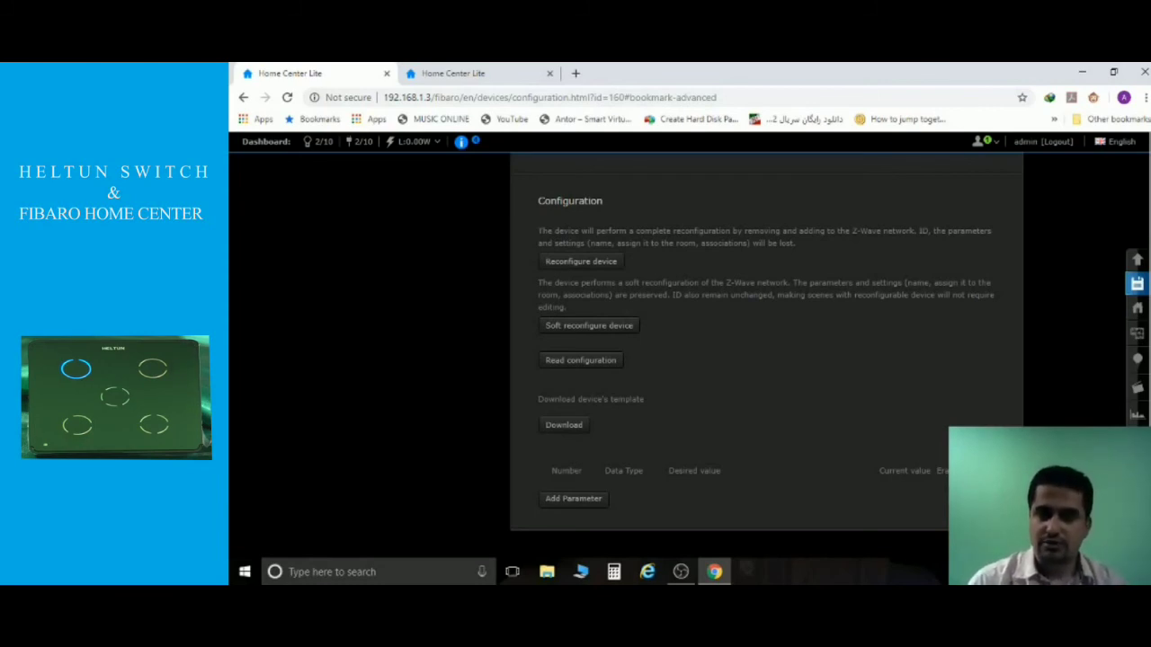
{"action": "scroll", "coordinate": [314, 369], "scroll_direction": "up", "scroll_amount": 5}
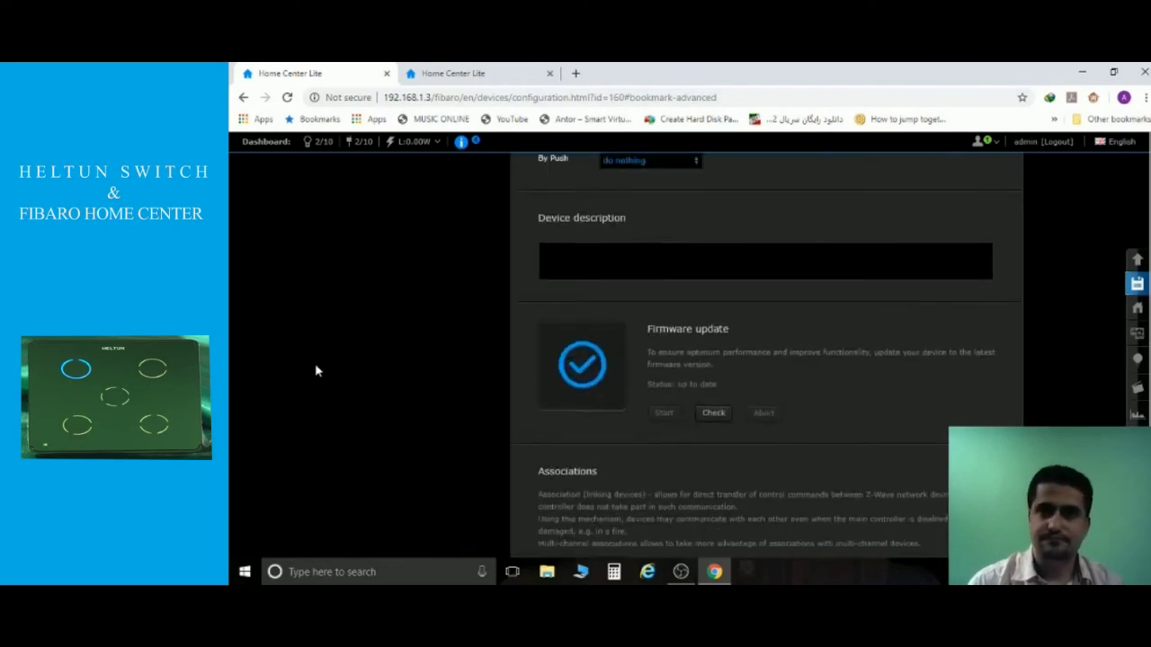
{"action": "scroll", "coordinate": [315, 369], "scroll_direction": "up", "scroll_amount": 5}
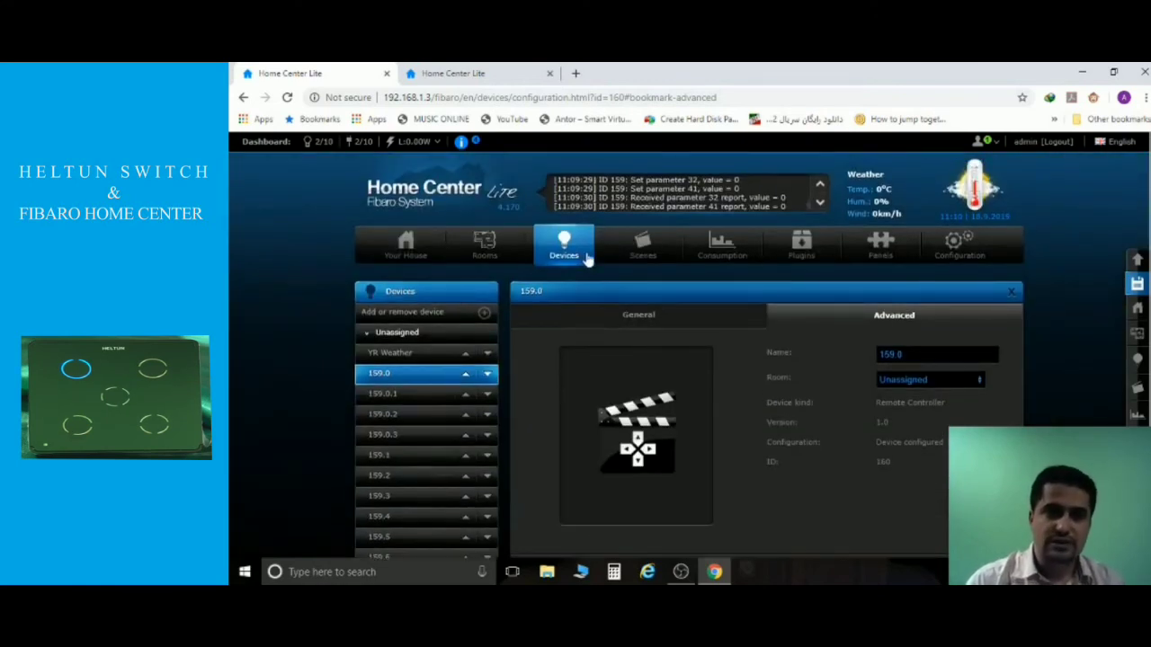
Return to the full devices list and go to the Add or remove device page.
{"action": "left_click", "coordinate": [585, 256]}
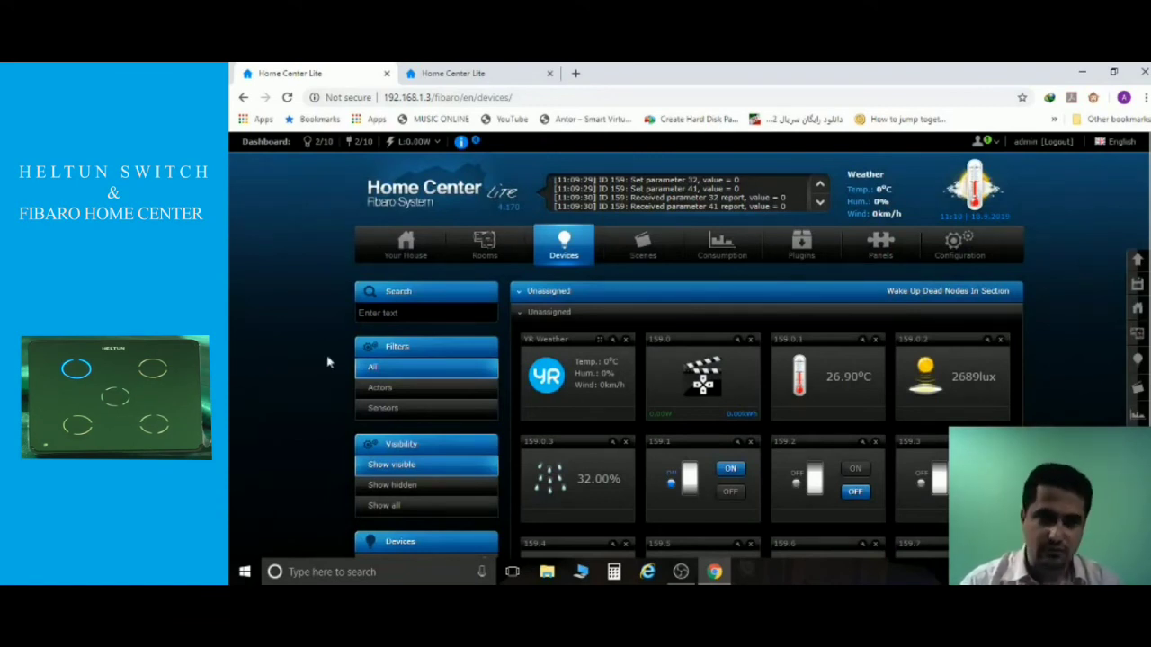
{"action": "scroll", "coordinate": [552, 293], "scroll_direction": "down", "scroll_amount": 5}
{"action": "scroll", "coordinate": [551, 292], "scroll_direction": "down", "scroll_amount": 1}
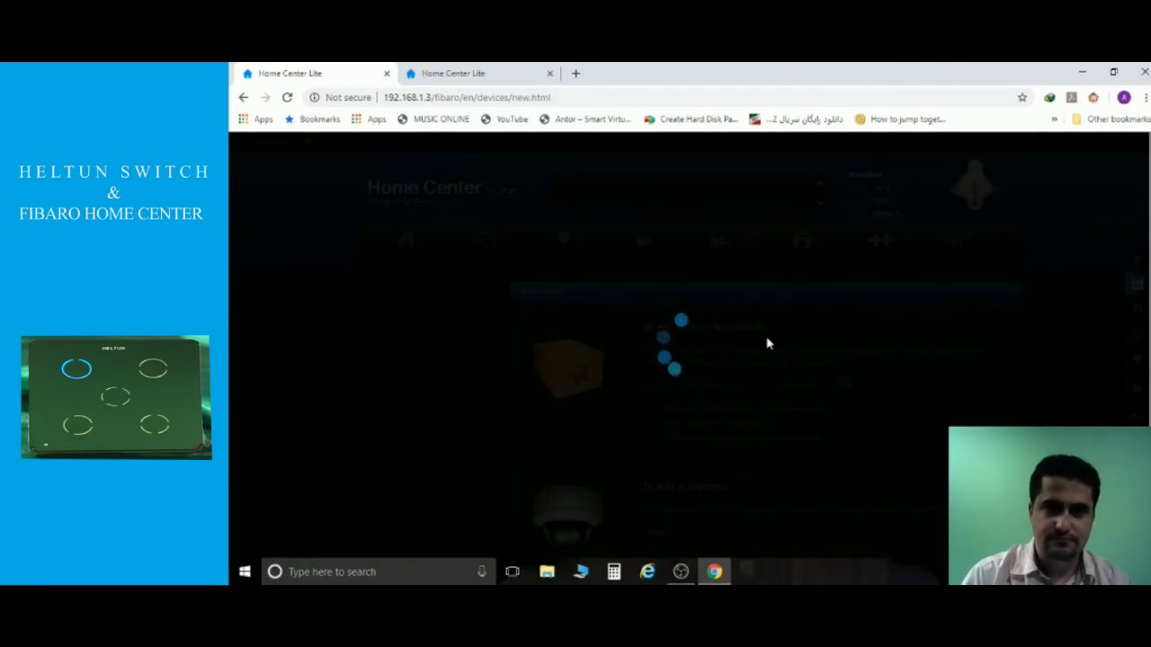
Remove switch controller ID 159 with Delete Device, then return to the devices list.
{"action": "scroll", "coordinate": [767, 343], "scroll_direction": "down", "scroll_amount": 6}
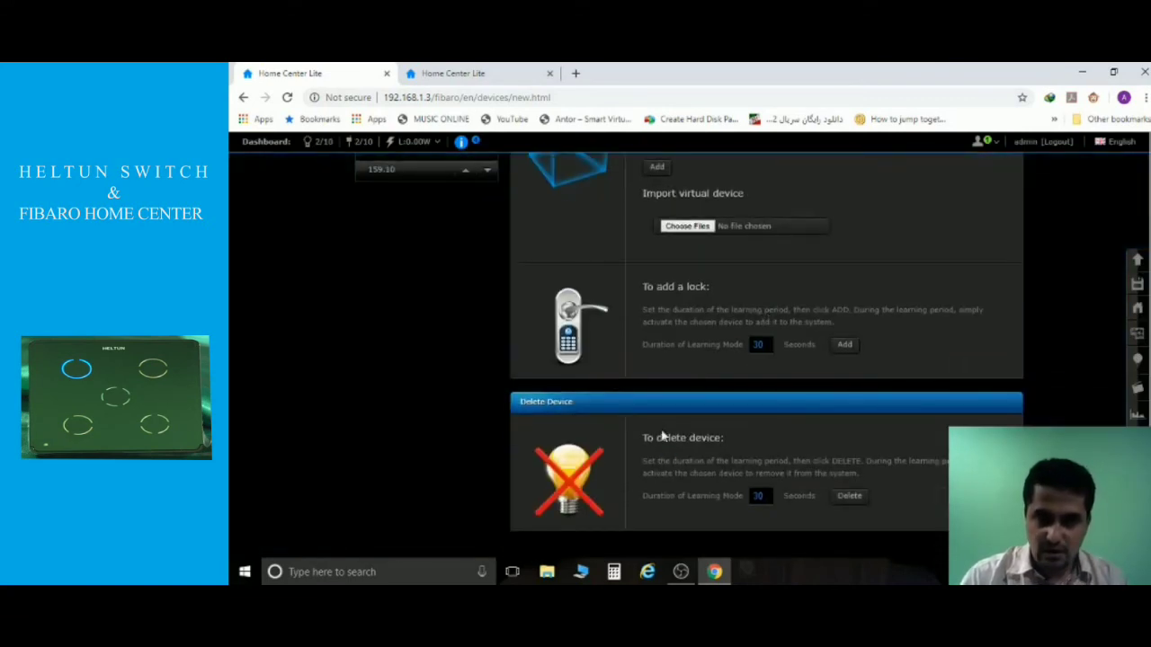
{"action": "left_click", "coordinate": [850, 496]}
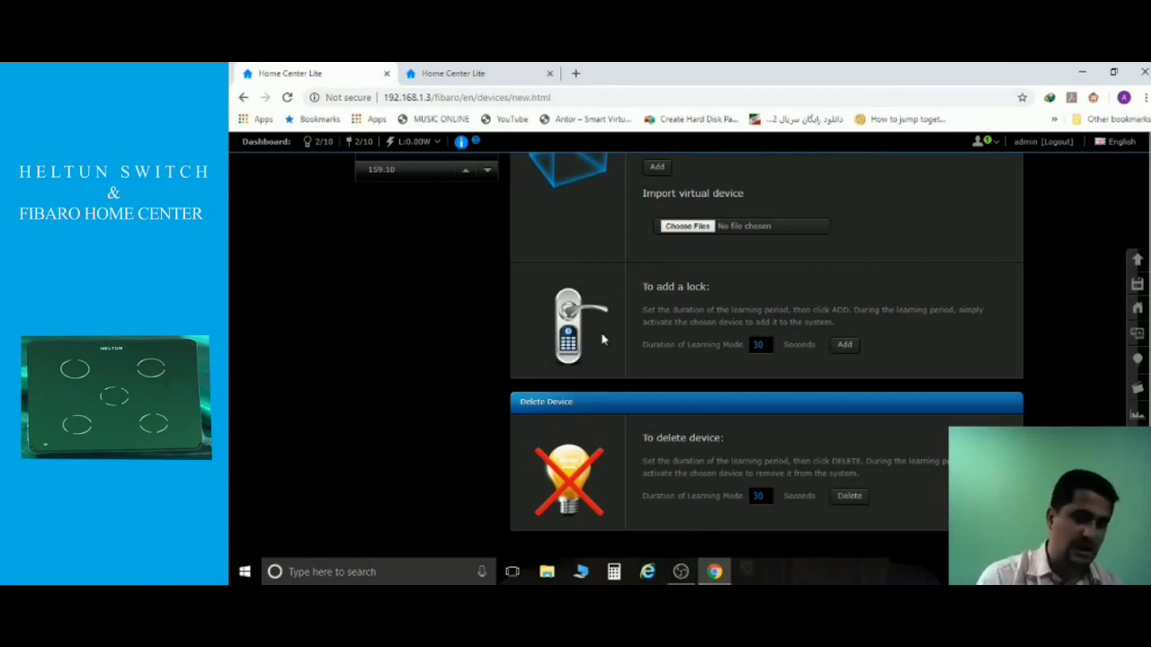
{"action": "scroll", "coordinate": [1047, 265], "scroll_direction": "up", "scroll_amount": 6}
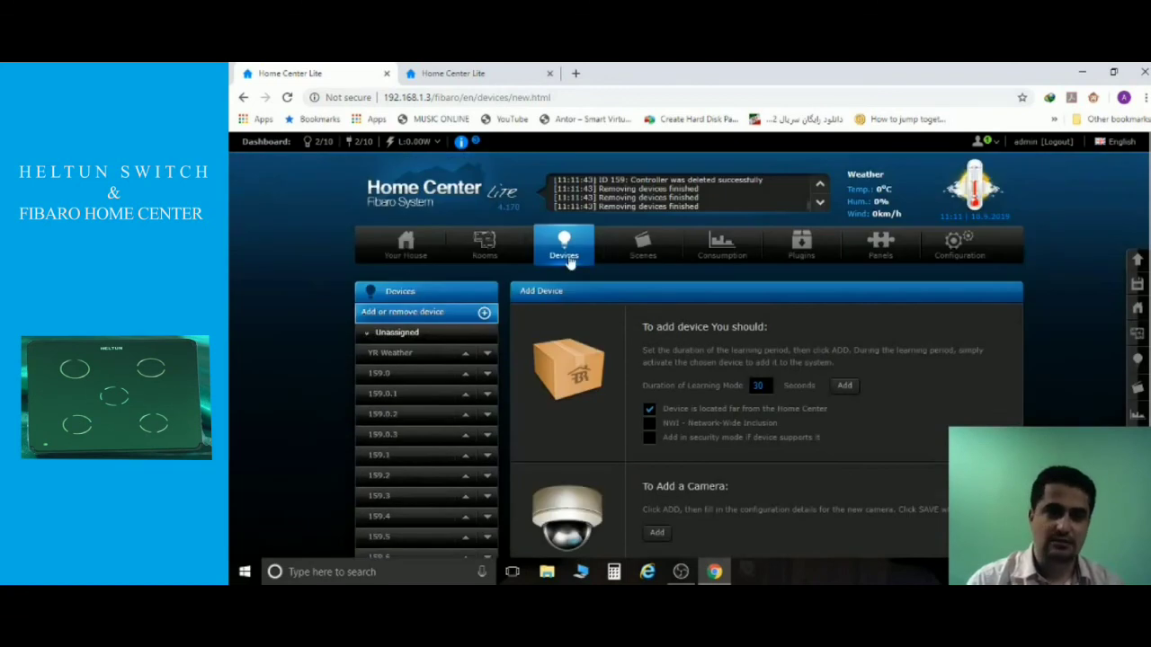
{"action": "left_click", "coordinate": [571, 261]}
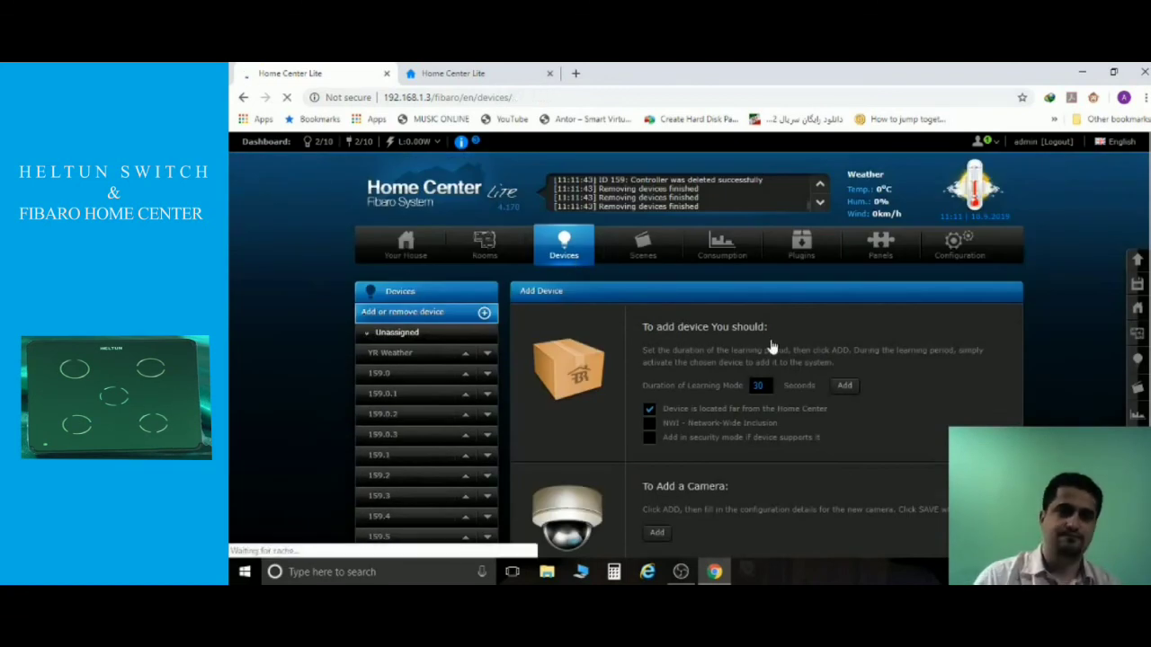